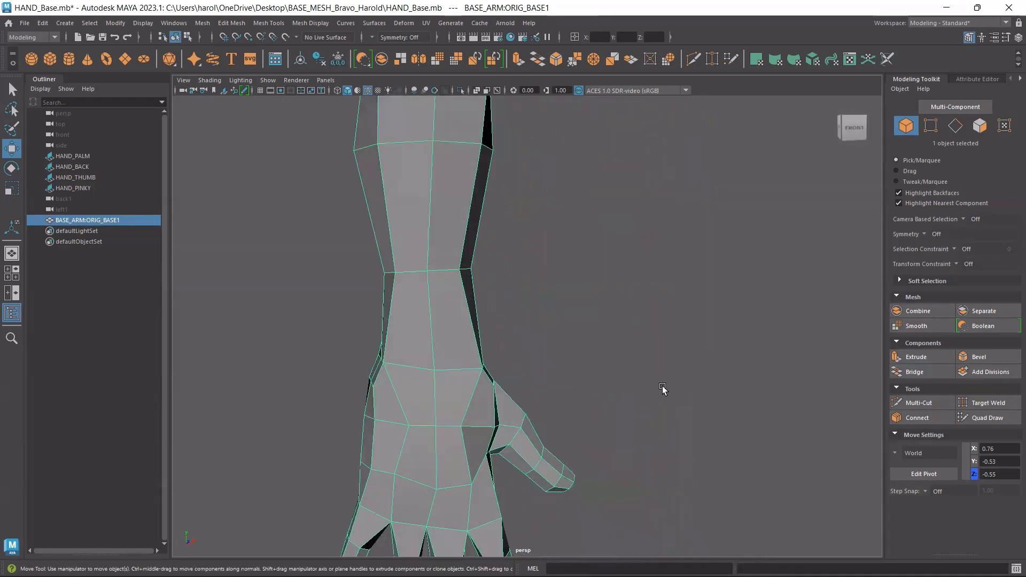
Delete all the arm faces above the wrist from the arm mesh, keeping only the hand, and save the scene
{"action": "scroll", "coordinate": [662, 385], "scroll_direction": "down", "scroll_amount": 1}
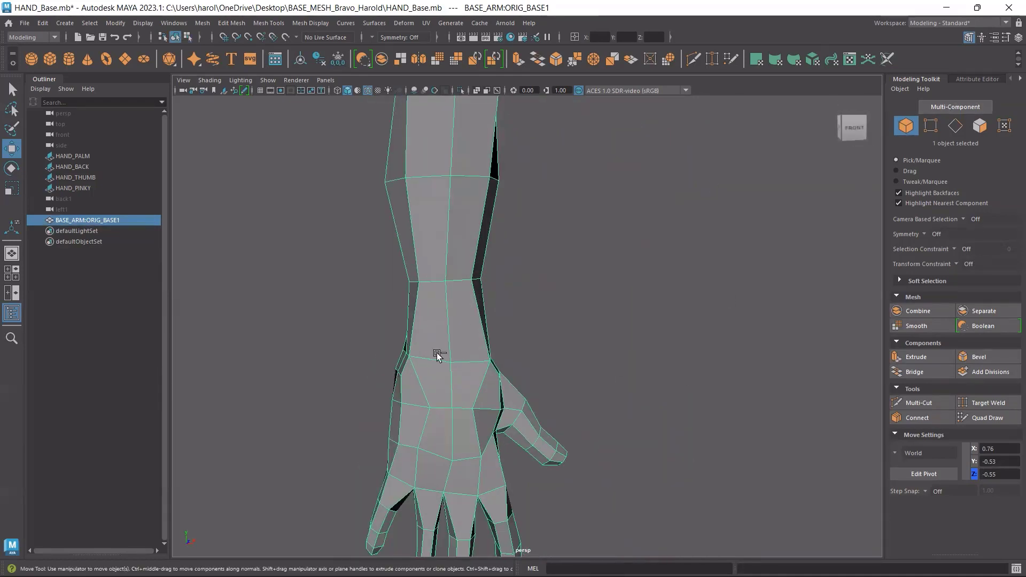
{"action": "key", "text": "ctrl"}
{"action": "key", "text": "ctrl"}
{"action": "key", "text": "ctrl"}
{"action": "mouse_move", "coordinate": [437, 354]}
{"action": "left_mouse_down", "text": "alt"}
{"action": "mouse_move", "coordinate": [534, 338]}
{"action": "mouse_move", "coordinate": [442, 358]}
{"action": "left_mouse_up", "text": "alt"}
{"action": "scroll", "coordinate": [461, 351], "scroll_direction": "down", "scroll_amount": 2}
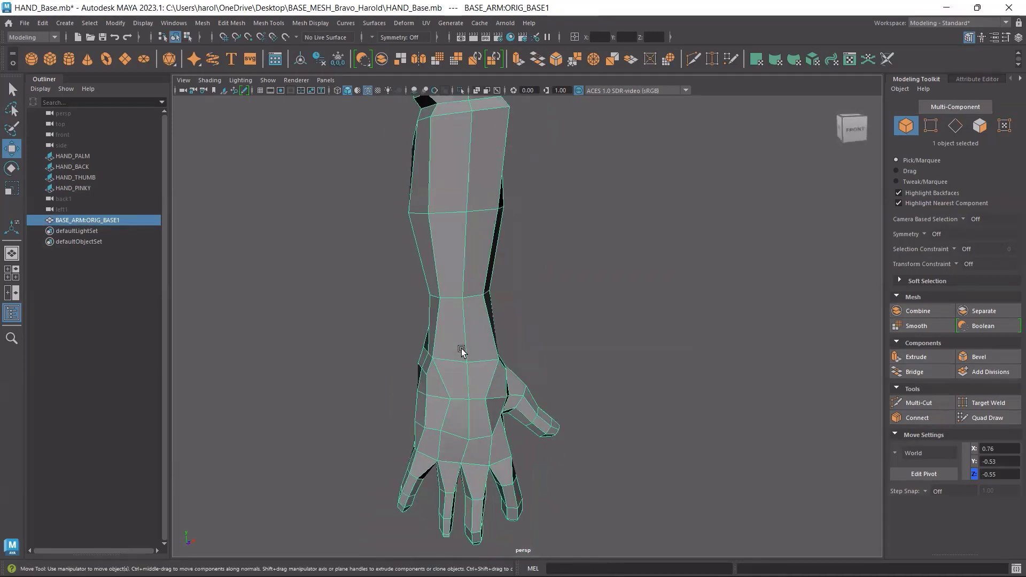
{"action": "scroll", "coordinate": [615, 327], "scroll_direction": "up", "scroll_amount": 2}
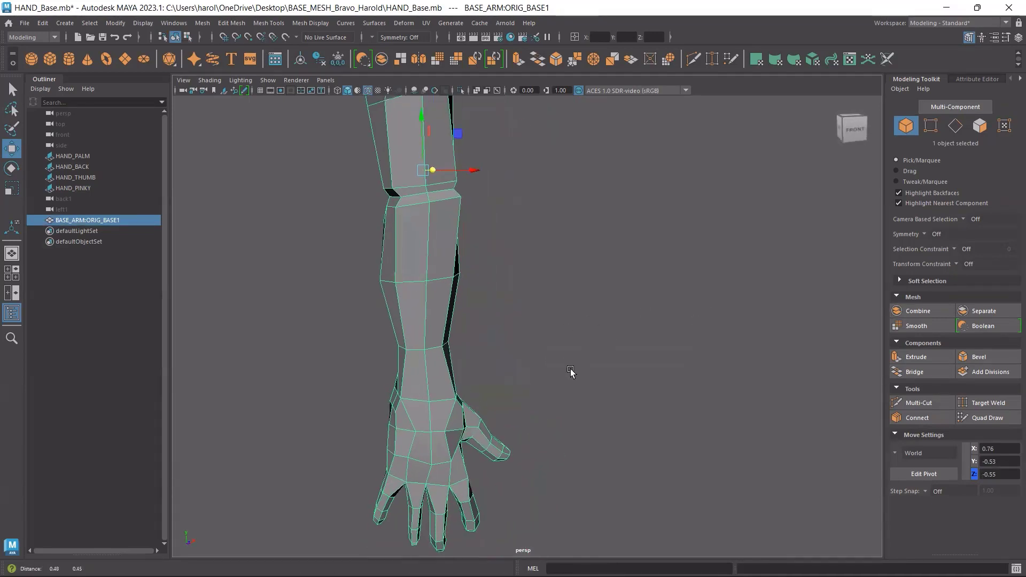
{"action": "key", "text": "F11"}
{"action": "scroll", "coordinate": [541, 299], "scroll_direction": "down", "scroll_amount": 3}
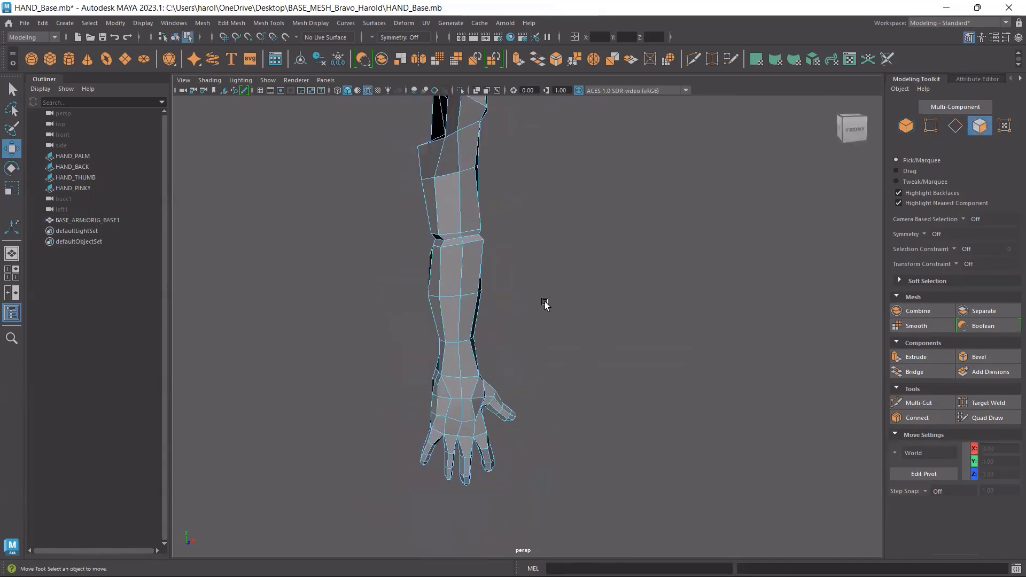
{"action": "left_click_drag", "start_coordinate": [580, 319], "coordinate": [550, 312], "text": "alt"}
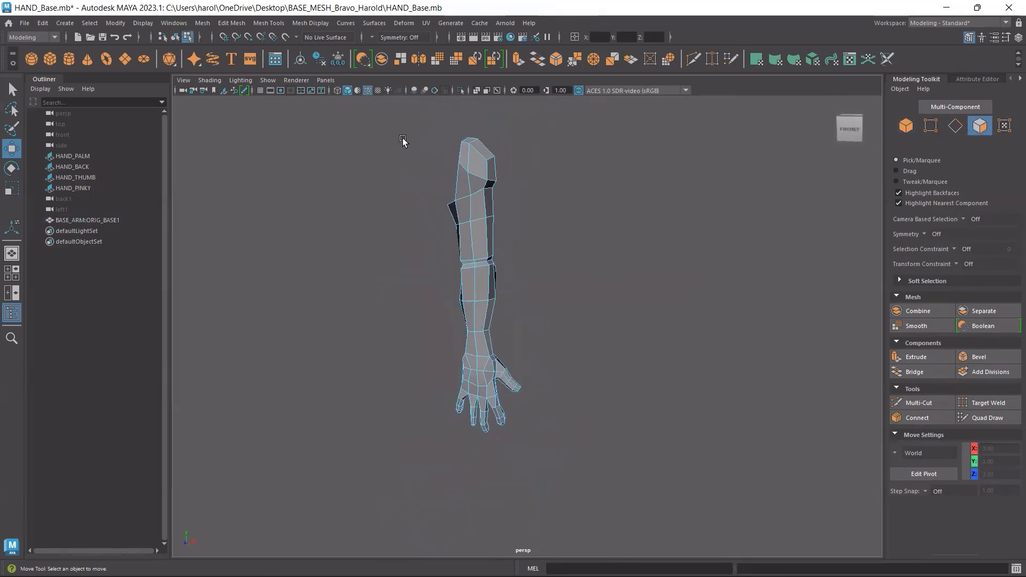
{"action": "left_click_drag", "start_coordinate": [388, 119], "coordinate": [665, 417]}
{"action": "key", "text": "Delete"}
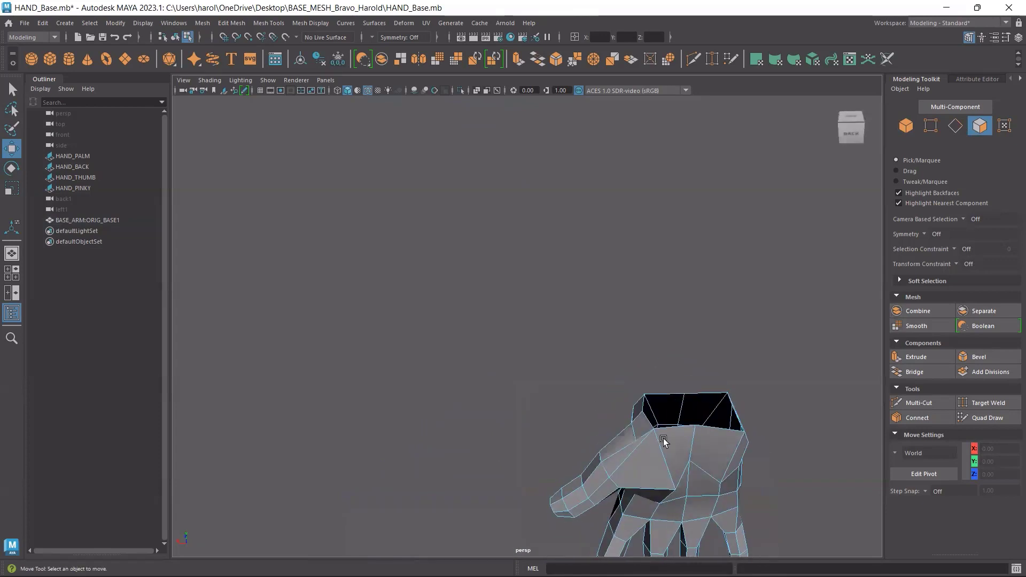
{"action": "middle_click_drag", "start_coordinate": [665, 417], "coordinate": [551, 319], "text": "alt"}
{"action": "left_click_drag", "start_coordinate": [551, 320], "coordinate": [593, 408], "text": "alt"}
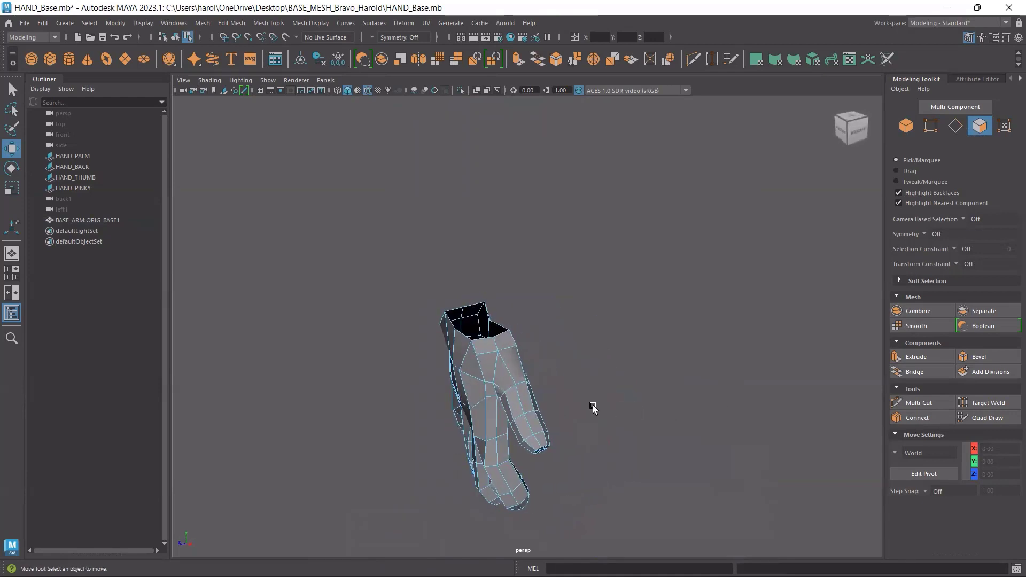
{"action": "key", "text": "ctrl+s"}
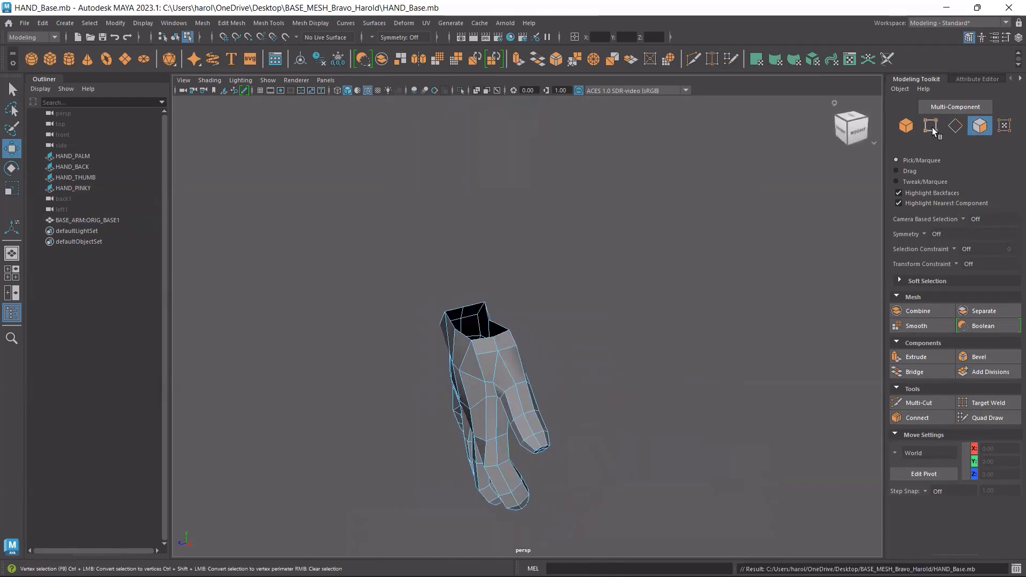
Select the whole hand mesh and start exporting the selection as OBJ to the base mesh project folder on the Desktop
{"action": "left_click", "coordinate": [906, 125]}
{"action": "mouse_move", "coordinate": [630, 342]}
{"action": "left_mouse_down", "text": "alt"}
{"action": "mouse_move", "coordinate": [604, 353]}
{"action": "mouse_move", "coordinate": [520, 334]}
{"action": "mouse_move", "coordinate": [630, 350]}
{"action": "mouse_move", "coordinate": [653, 325]}
{"action": "mouse_move", "coordinate": [644, 327]}
{"action": "left_mouse_up", "text": "alt"}
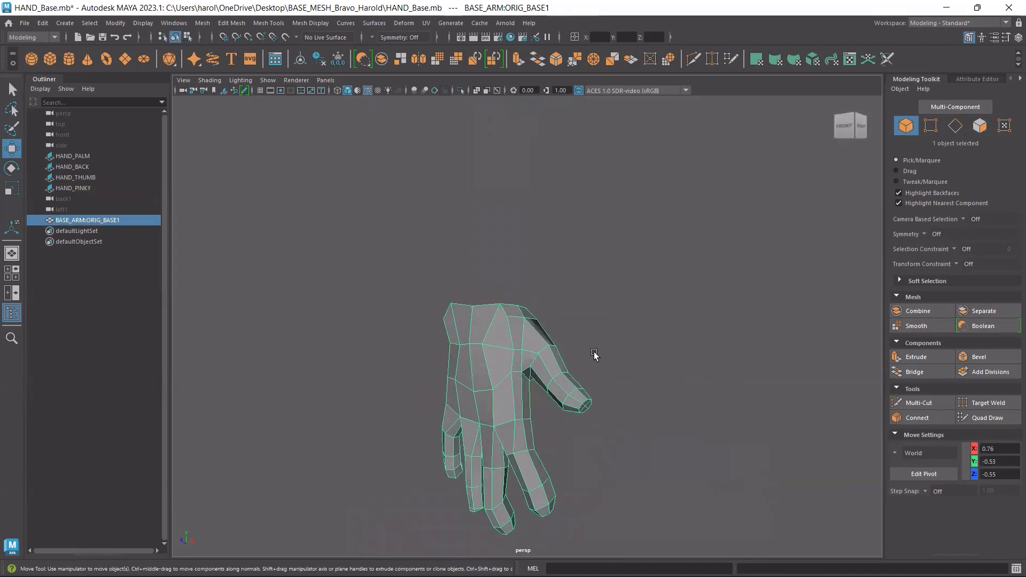
{"action": "middle_click_drag", "start_coordinate": [595, 354], "coordinate": [613, 282], "text": "alt"}
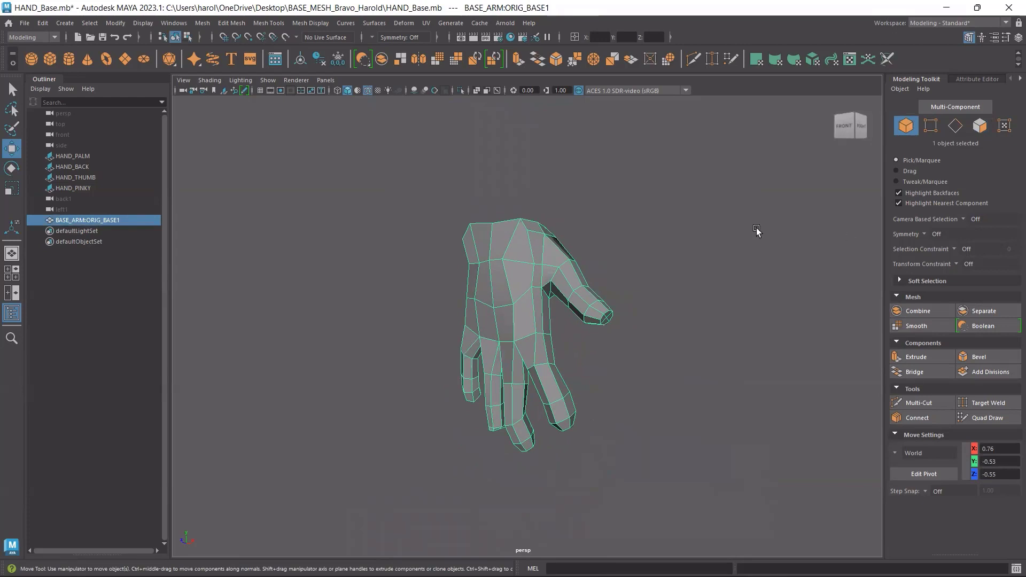
{"action": "left_click", "coordinate": [514, 276]}
{"action": "left_click", "coordinate": [508, 268]}
{"action": "left_click", "coordinate": [25, 23]}
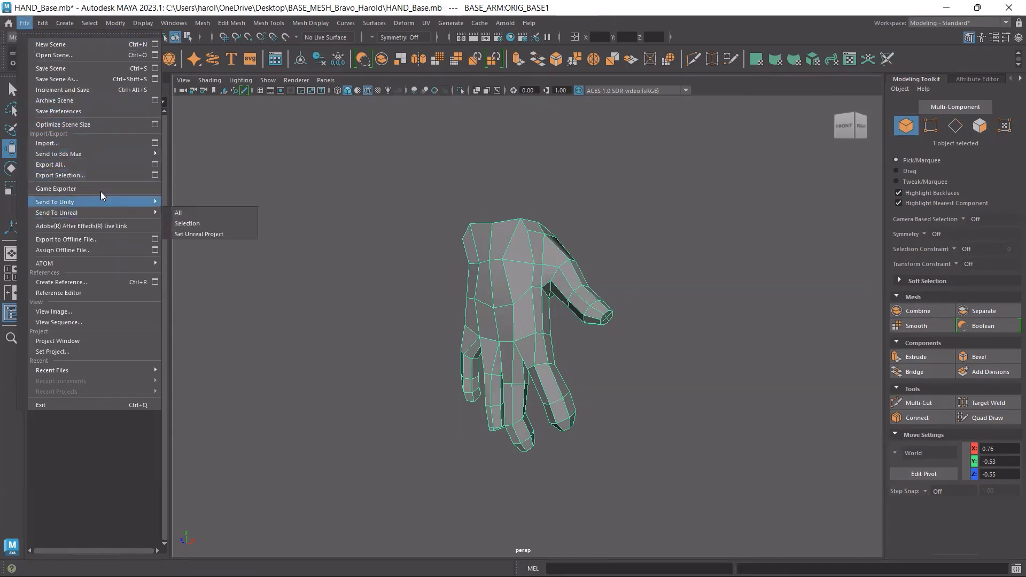
{"action": "left_click", "coordinate": [101, 176]}
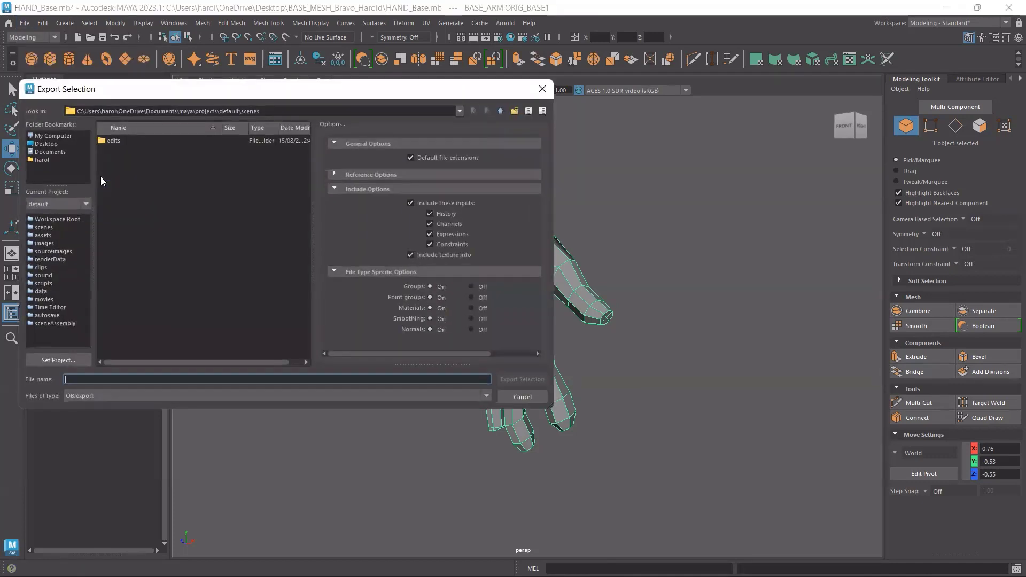
{"action": "left_click", "coordinate": [40, 144]}
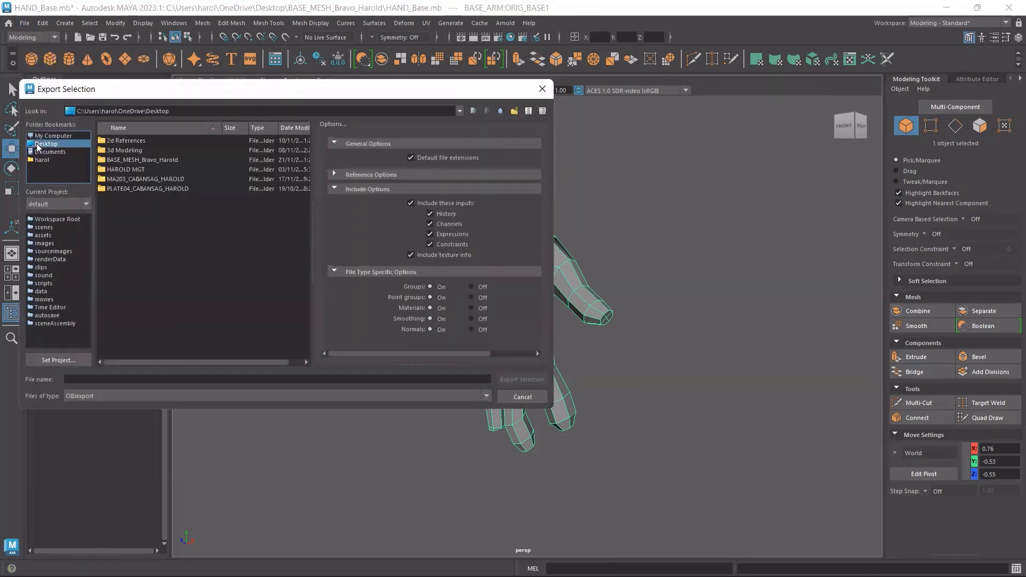
{"action": "double_click", "coordinate": [142, 161]}
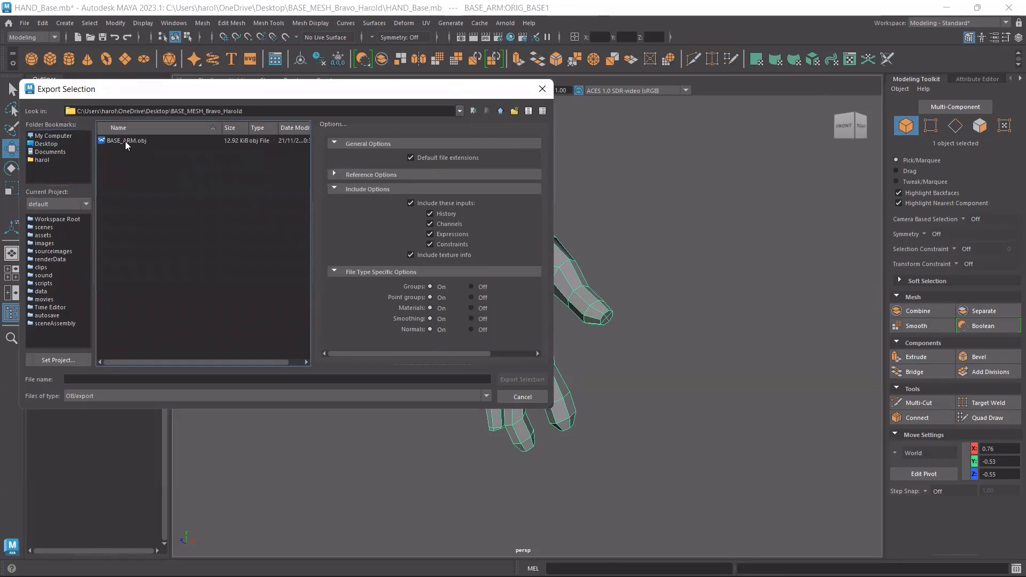
Export the selected hand mesh as BASE_HAND.obj and save the scene
{"action": "left_click", "coordinate": [126, 141]}
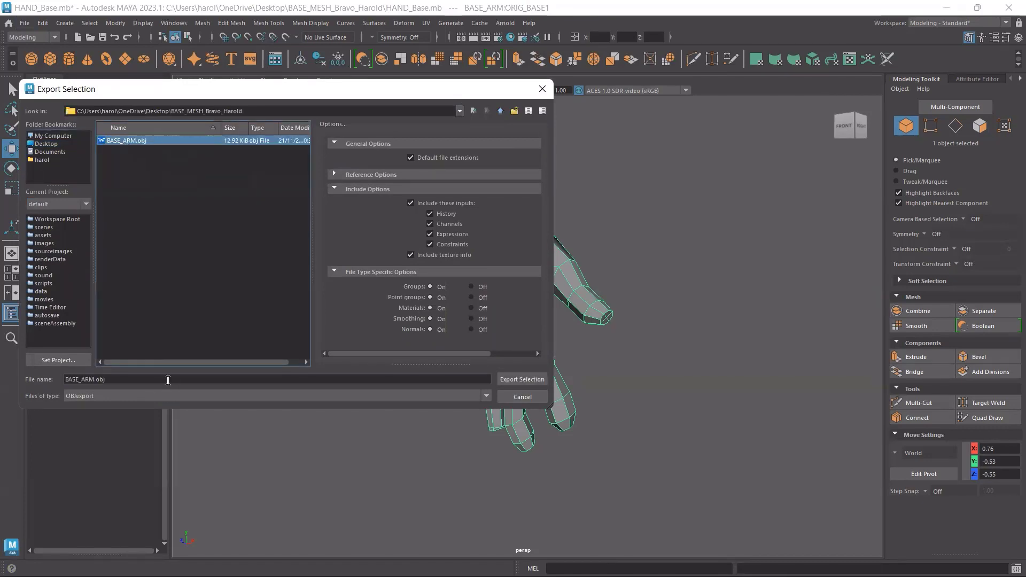
{"action": "left_click", "coordinate": [168, 380]}
{"action": "key", "text": "shift+Left"}
{"action": "key", "text": "shift+Left"}
{"action": "key", "text": "shift+Left"}
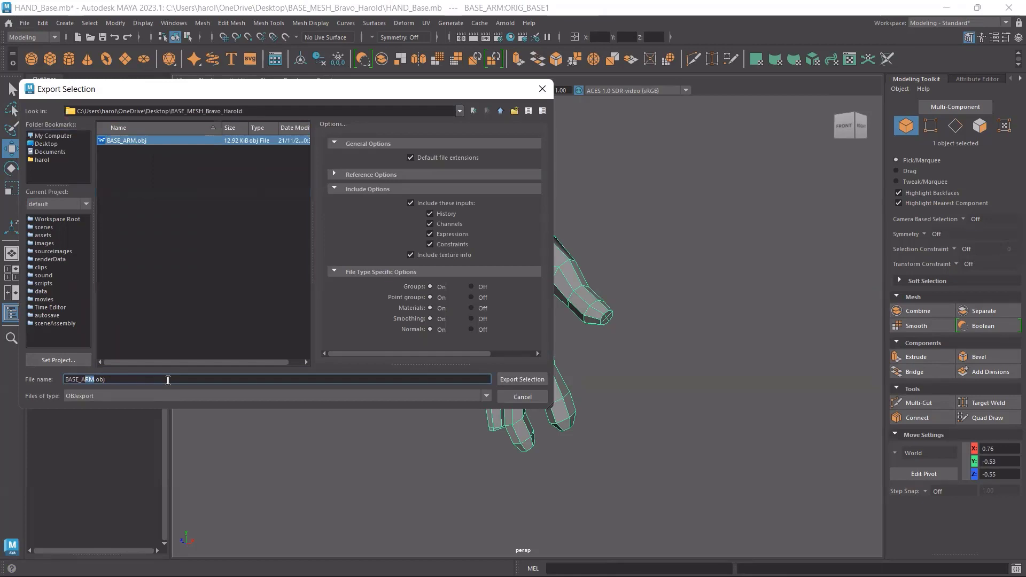
{"action": "type", "text": "HAND"}
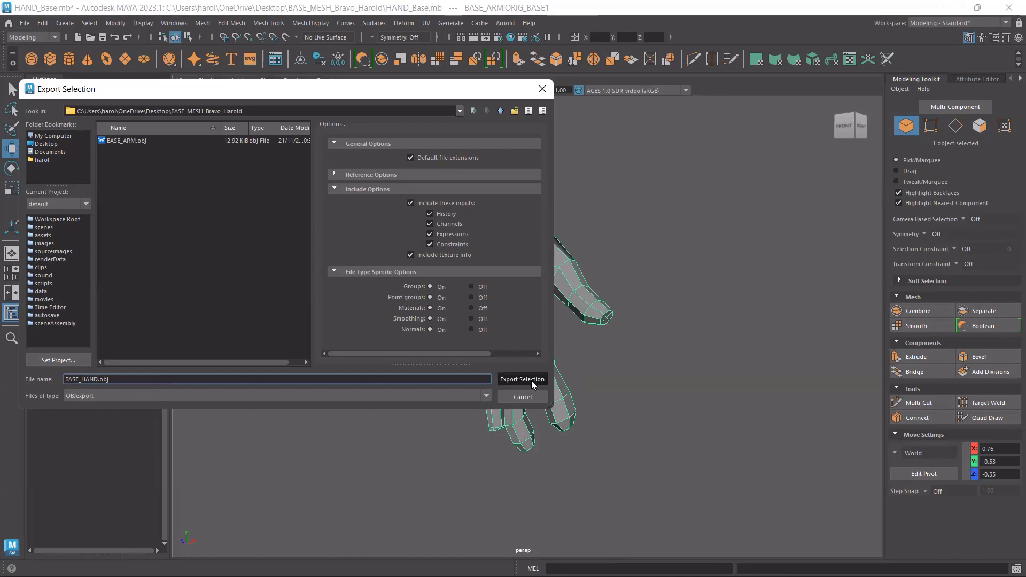
{"action": "left_click", "coordinate": [530, 380]}
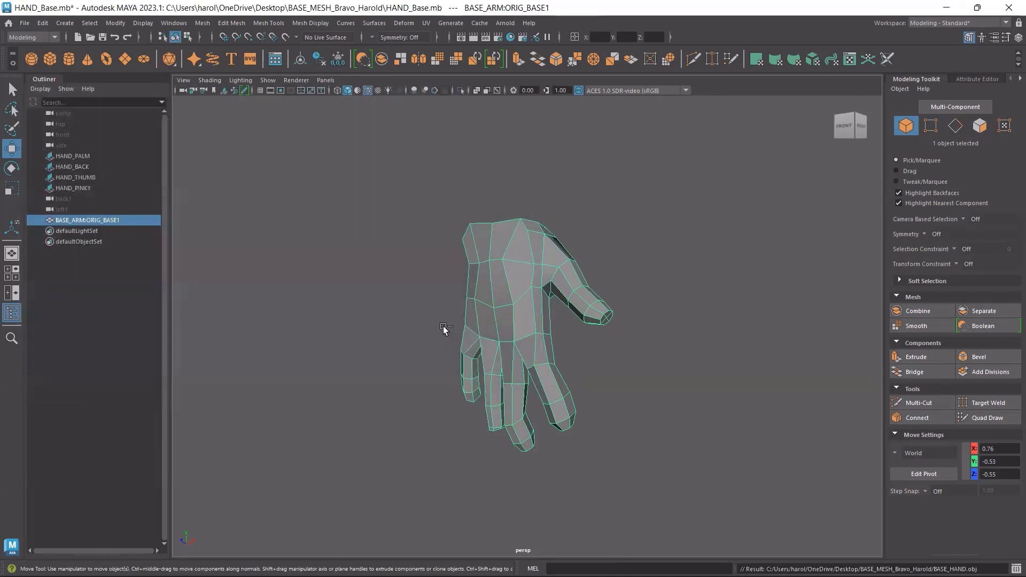
{"action": "key", "text": "ctrl+s"}
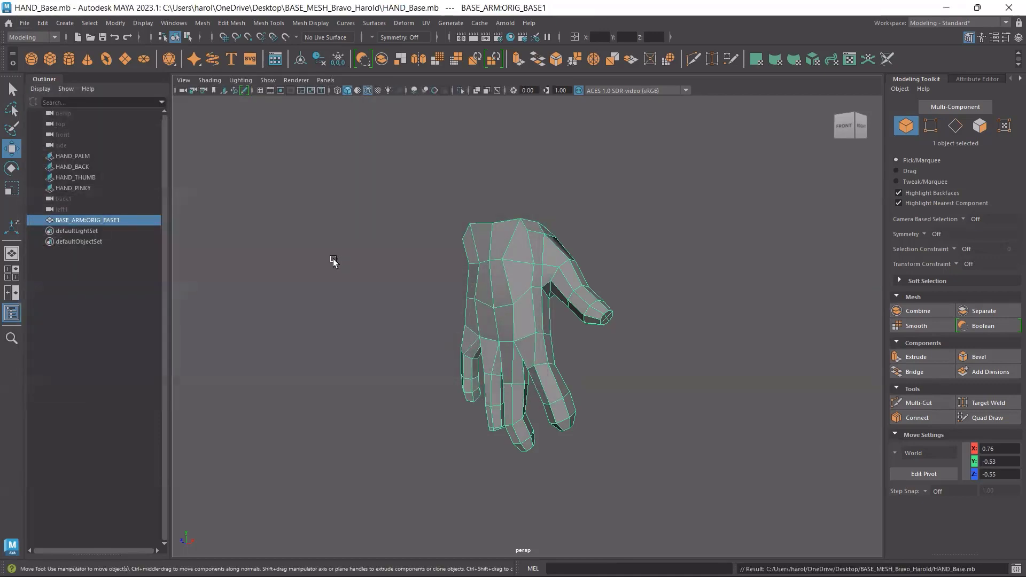
Close the HAND_Base scene and open the base mesh project folder from the Desktop
{"action": "left_click", "coordinate": [1008, 9]}
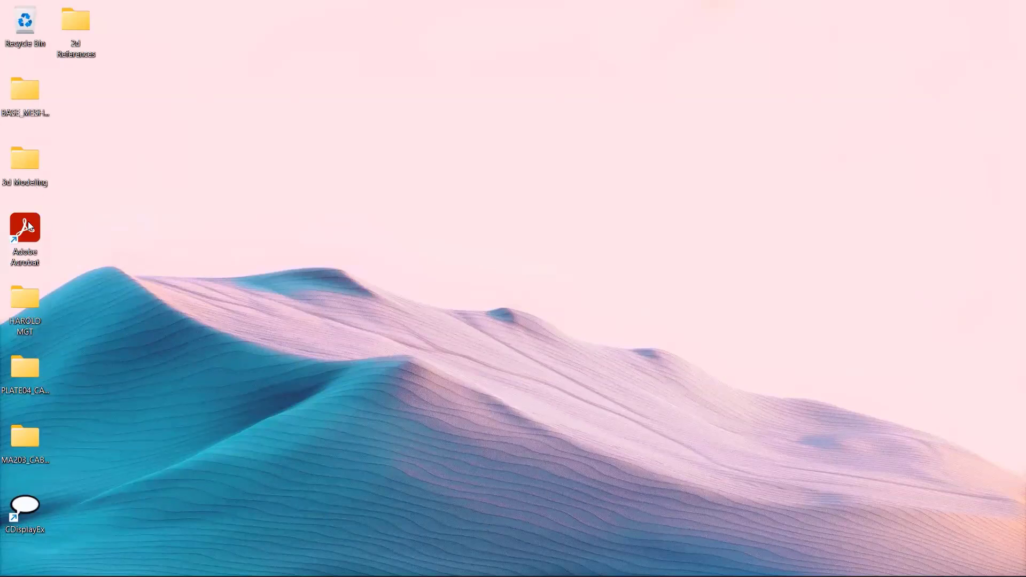
{"action": "double_click", "coordinate": [27, 87]}
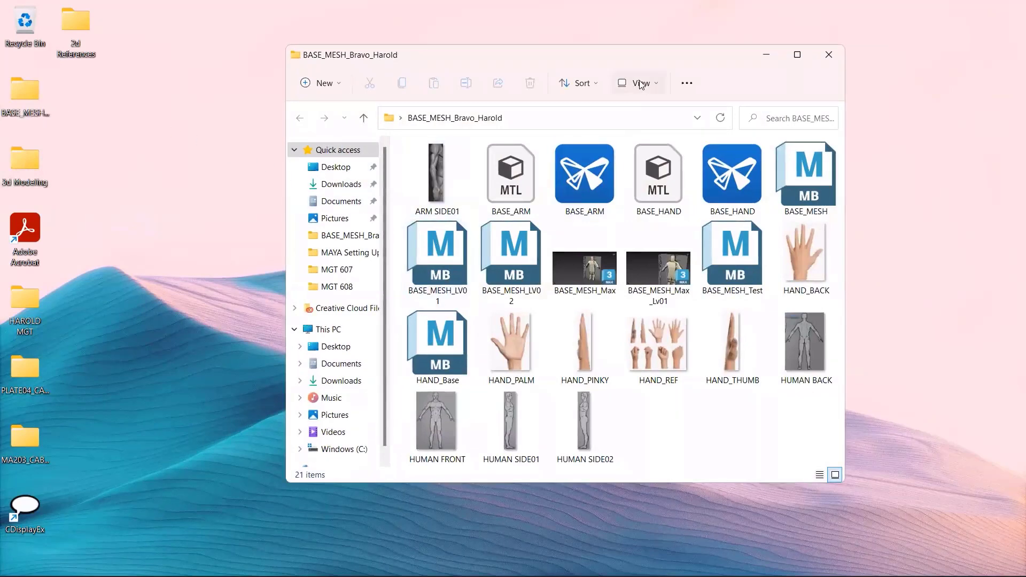
{"action": "left_click_drag", "start_coordinate": [628, 58], "coordinate": [465, 61]}
{"action": "left_click", "coordinate": [632, 183]}
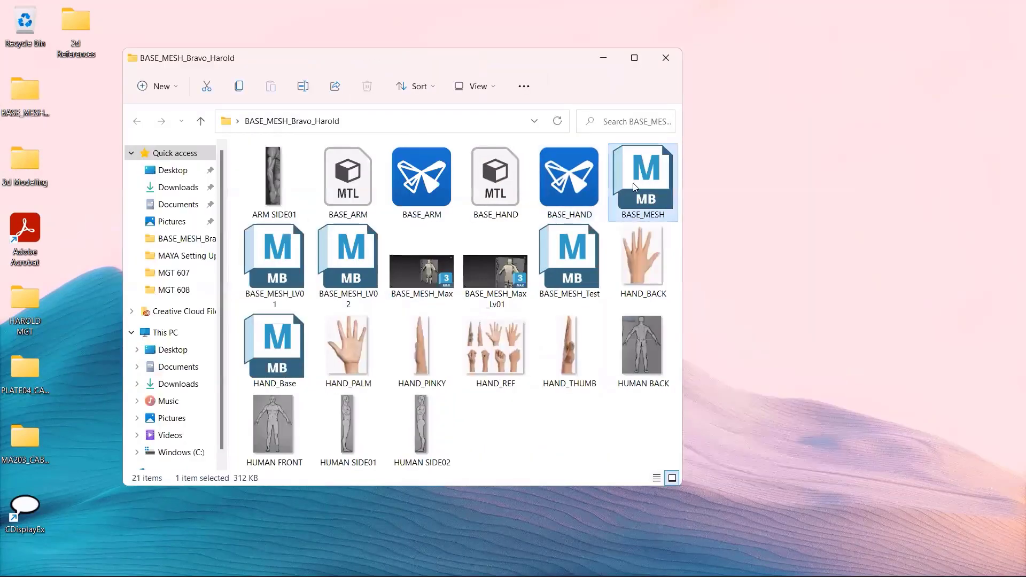
Display the folder contents as a list and open the BASE_MESH Maya scene
{"action": "left_click", "coordinate": [473, 87]}
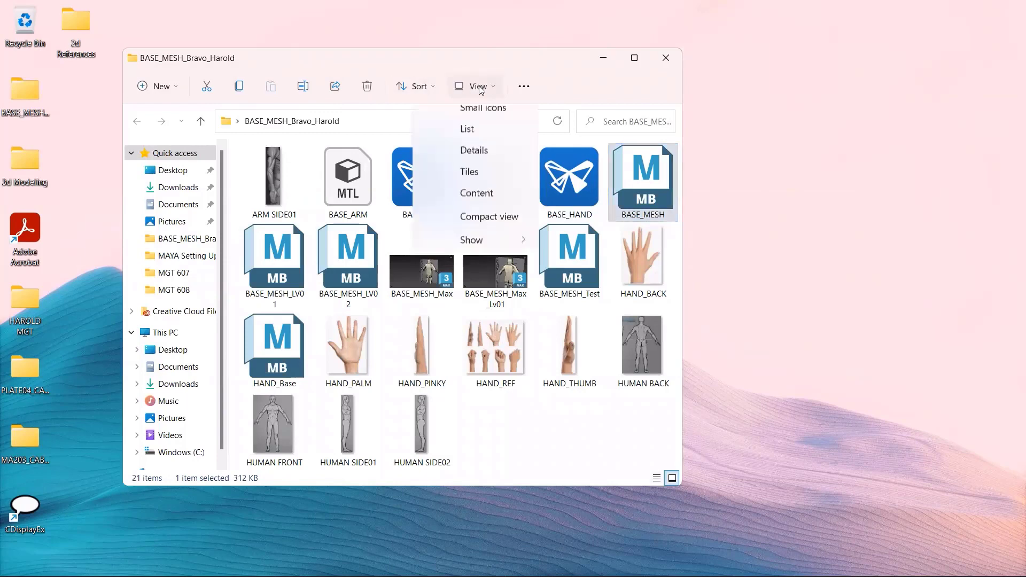
{"action": "left_click", "coordinate": [467, 204]}
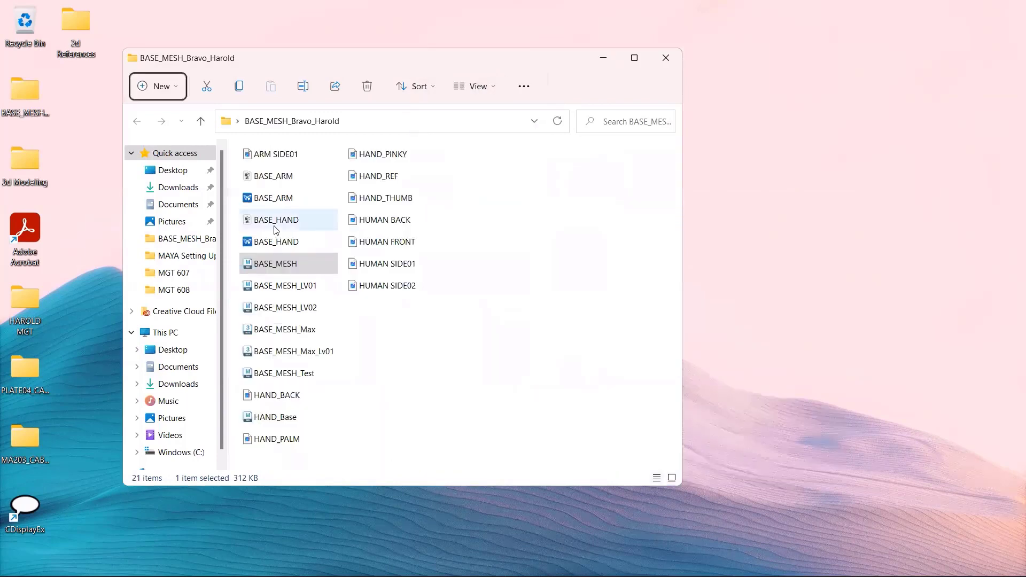
{"action": "left_click", "coordinate": [277, 263]}
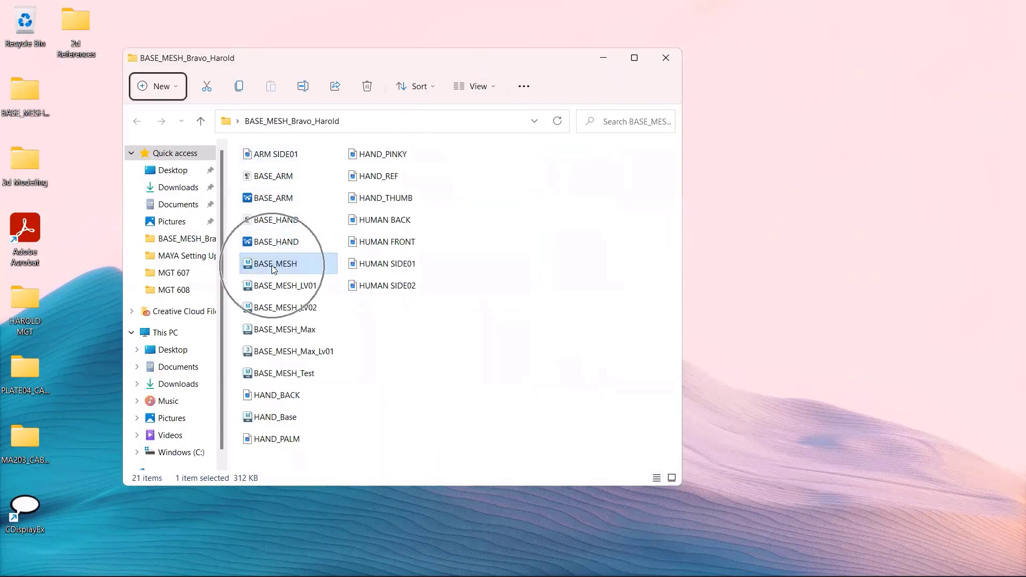
{"action": "left_click", "coordinate": [278, 264]}
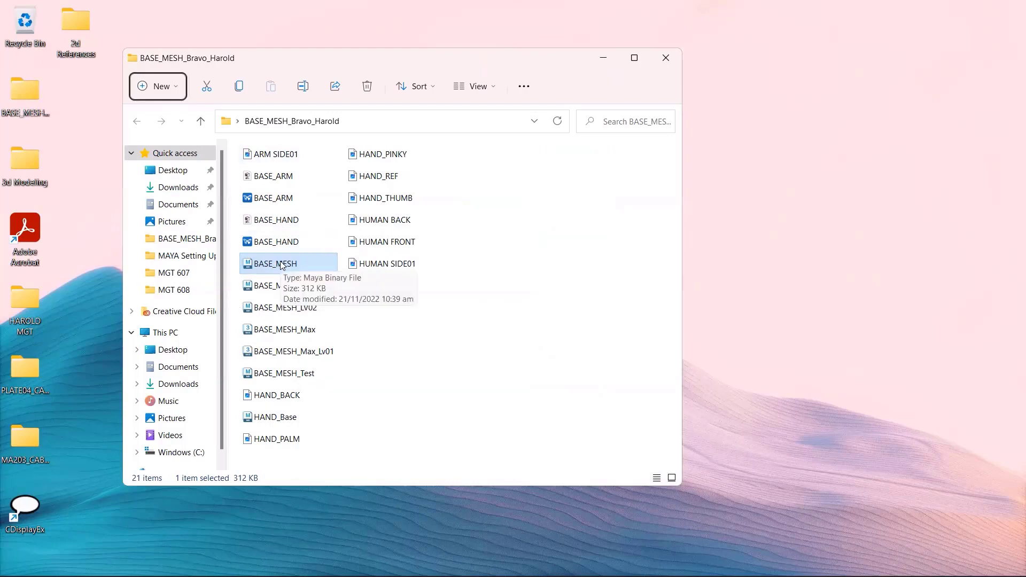
{"action": "double_click", "coordinate": [280, 265]}
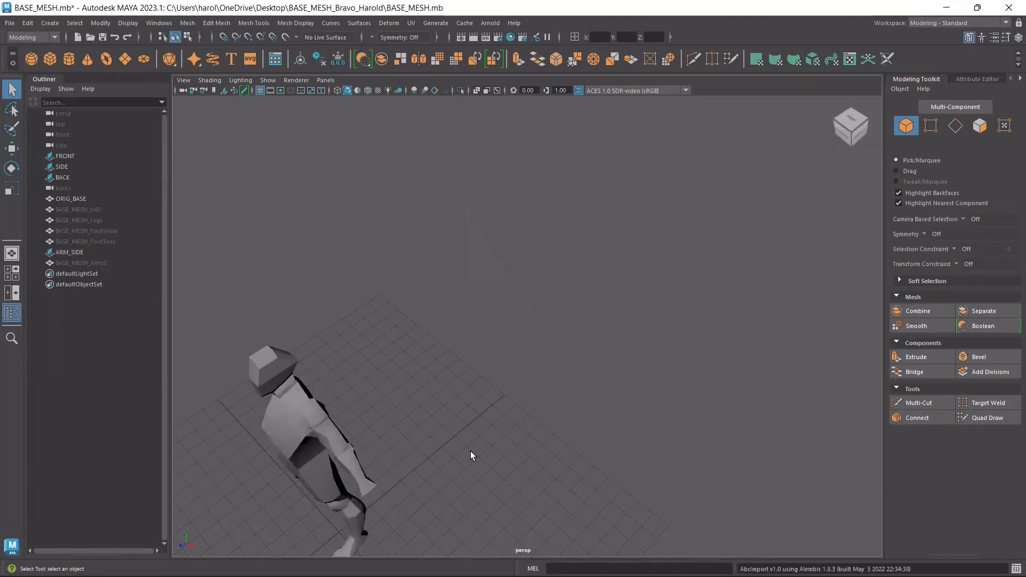
Rename the hidden BASE_MESH_Arms2 mesh to BASE_MESH_Arms and save the scene
{"action": "middle_click_drag", "start_coordinate": [473, 456], "coordinate": [620, 328], "text": "alt"}
{"action": "left_click_drag", "start_coordinate": [534, 449], "coordinate": [556, 385], "text": "alt"}
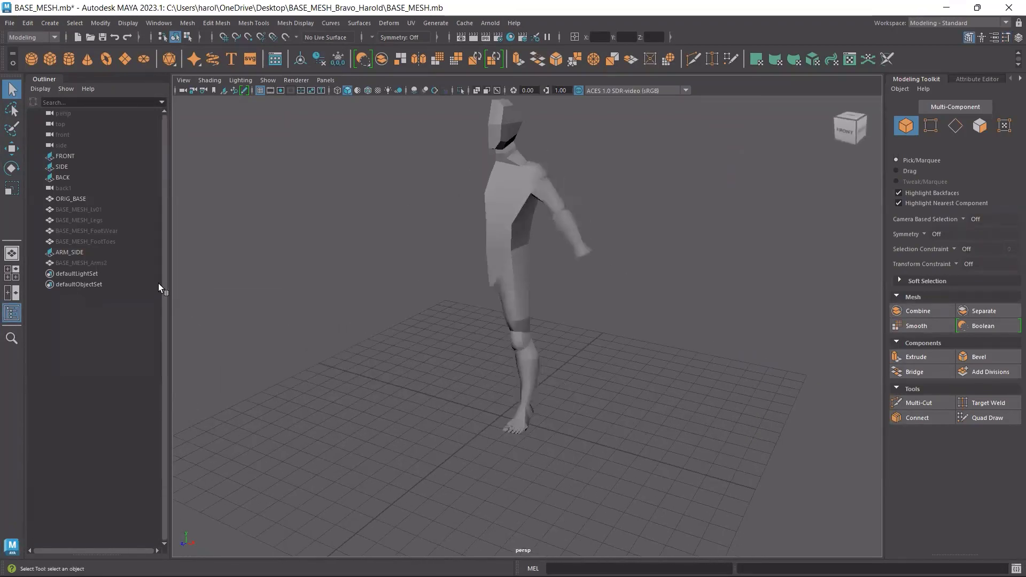
{"action": "left_click", "coordinate": [95, 264]}
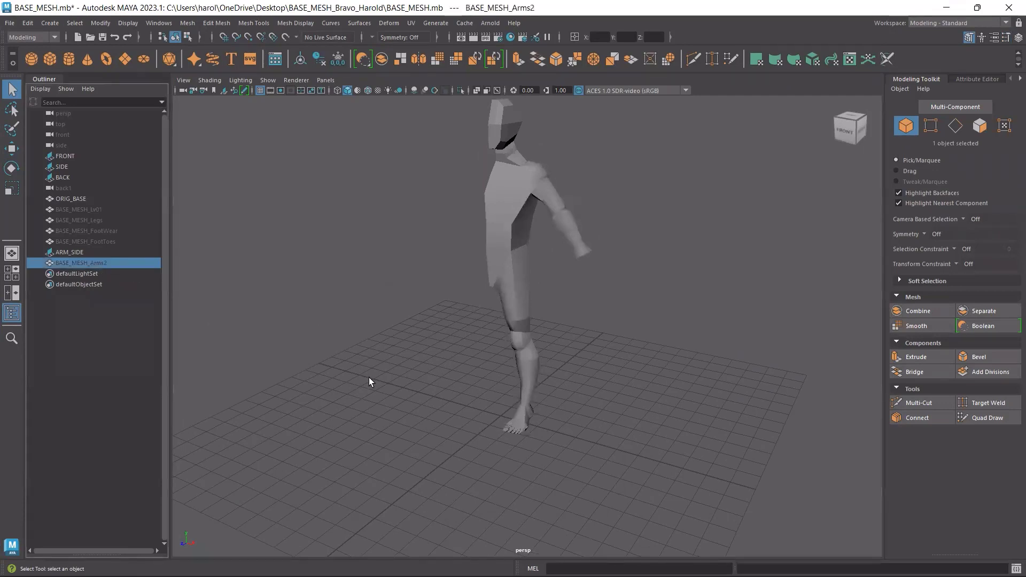
{"action": "middle_click_drag", "start_coordinate": [399, 396], "coordinate": [536, 407], "text": "alt"}
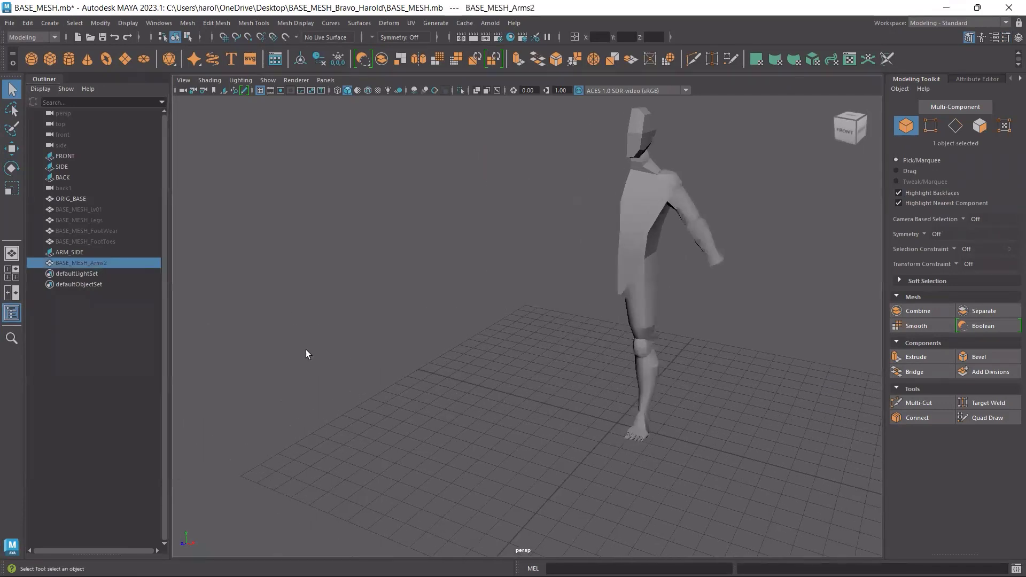
{"action": "double_click", "coordinate": [105, 263]}
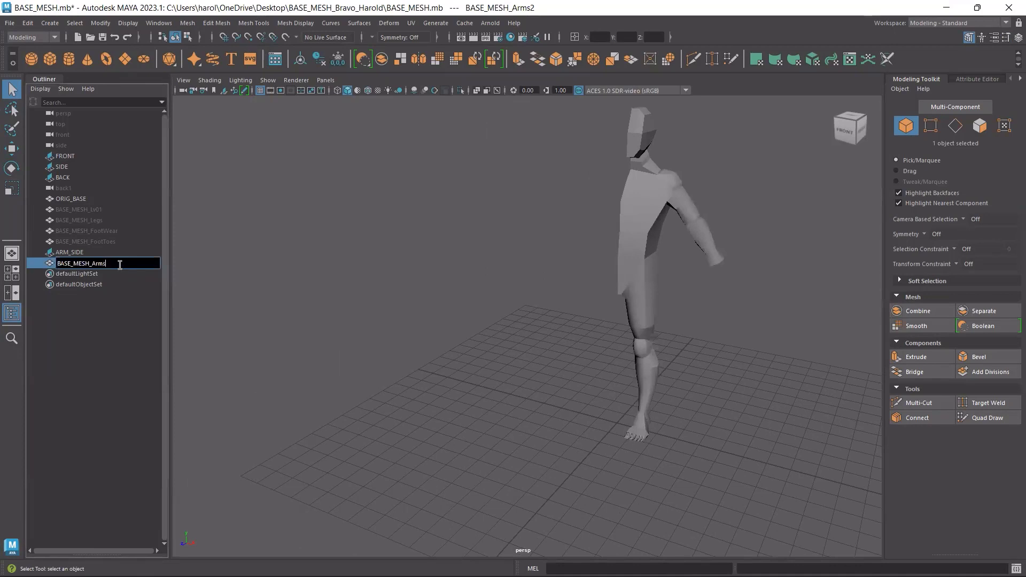
{"action": "key", "text": "Return"}
{"action": "left_click", "coordinate": [454, 293]}
{"action": "key", "text": "ctrl+s"}
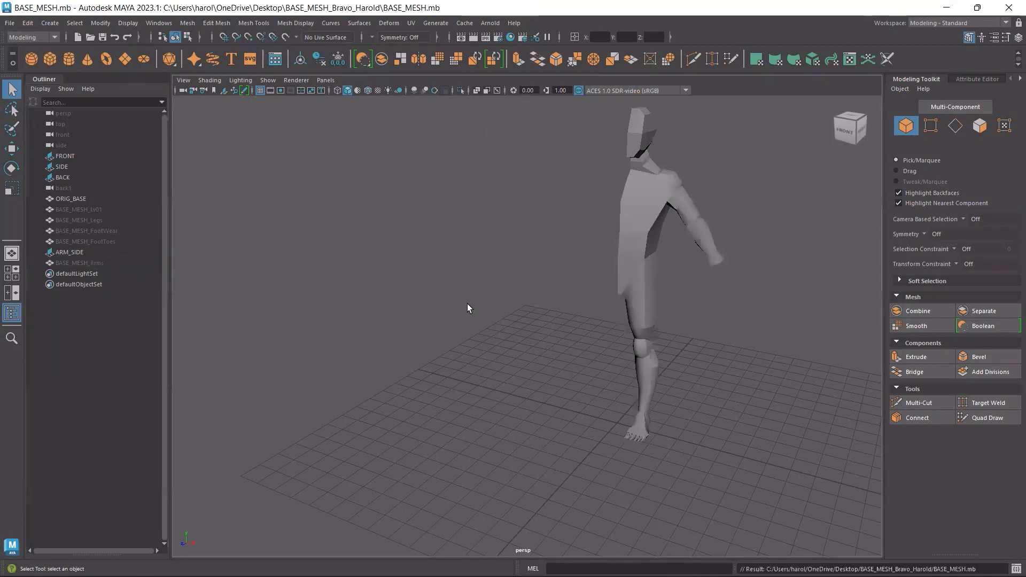
Select the ORIG_BASE body mesh, save the scene and examine the open wrist end of its arm
{"action": "scroll", "coordinate": [474, 302], "scroll_direction": "down", "scroll_amount": 3}
{"action": "left_click", "coordinate": [595, 246]}
{"action": "left_click_drag", "start_coordinate": [595, 246], "coordinate": [687, 345], "text": "alt"}
{"action": "key", "text": "ctrl+s"}
{"action": "scroll", "coordinate": [643, 278], "scroll_direction": "up", "scroll_amount": 3}
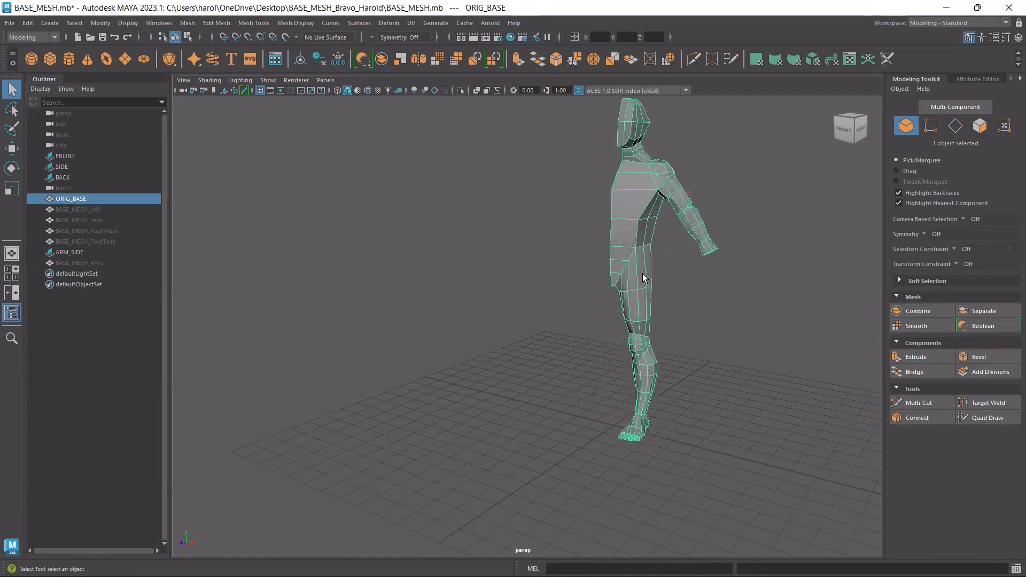
{"action": "middle_click_drag", "start_coordinate": [781, 357], "coordinate": [678, 420], "text": "alt"}
{"action": "scroll", "coordinate": [596, 307], "scroll_direction": "up", "scroll_amount": 5}
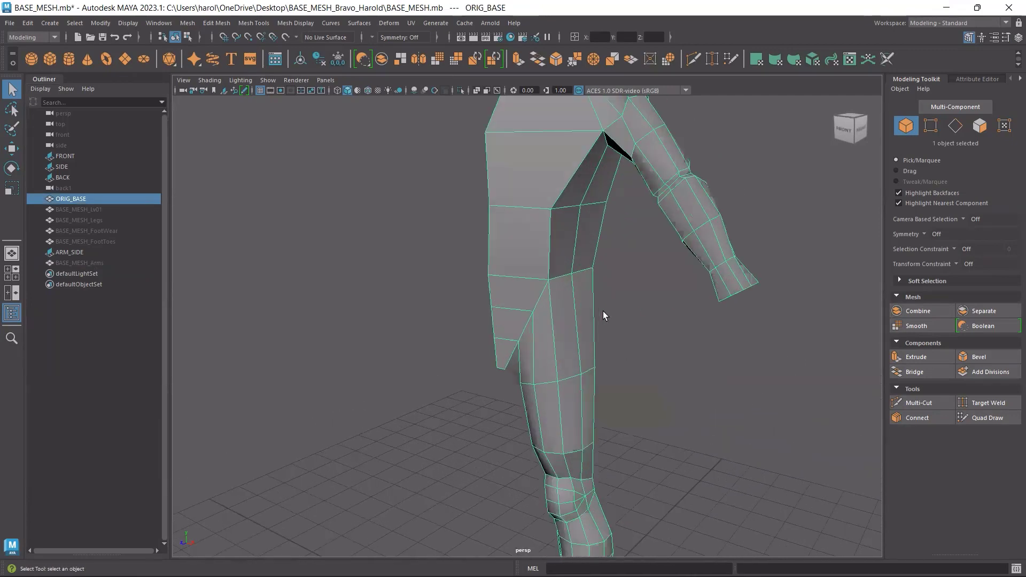
{"action": "scroll", "coordinate": [680, 345], "scroll_direction": "down", "scroll_amount": 2}
{"action": "mouse_move", "coordinate": [679, 345]}
{"action": "left_mouse_down", "text": "alt"}
{"action": "mouse_move", "coordinate": [665, 360]}
{"action": "mouse_move", "coordinate": [643, 334]}
{"action": "mouse_move", "coordinate": [682, 359]}
{"action": "left_mouse_up", "text": "alt"}
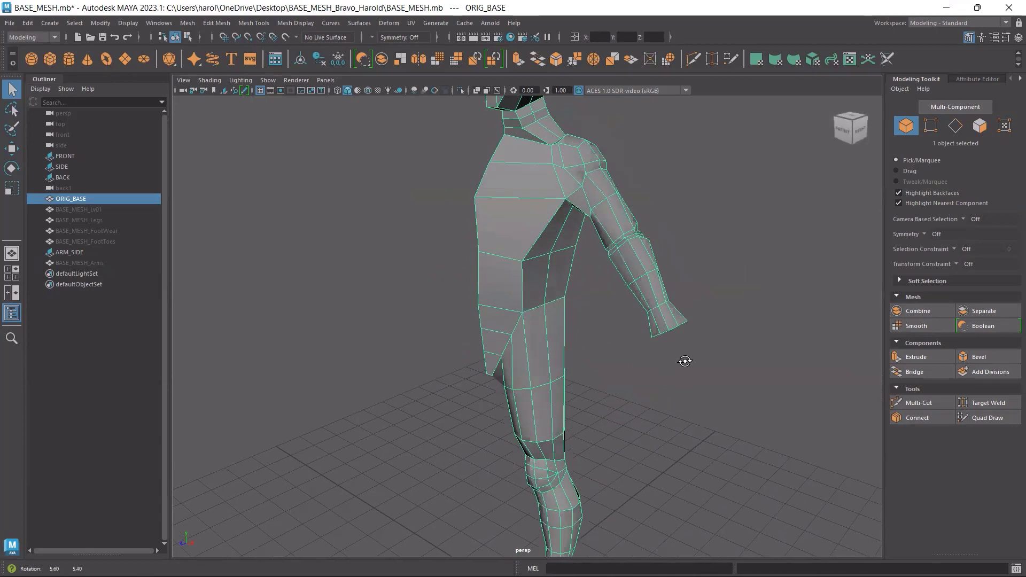
Import BASE_HAND.obj from the base mesh project folder on the Desktop into the scene
{"action": "left_click", "coordinate": [9, 24]}
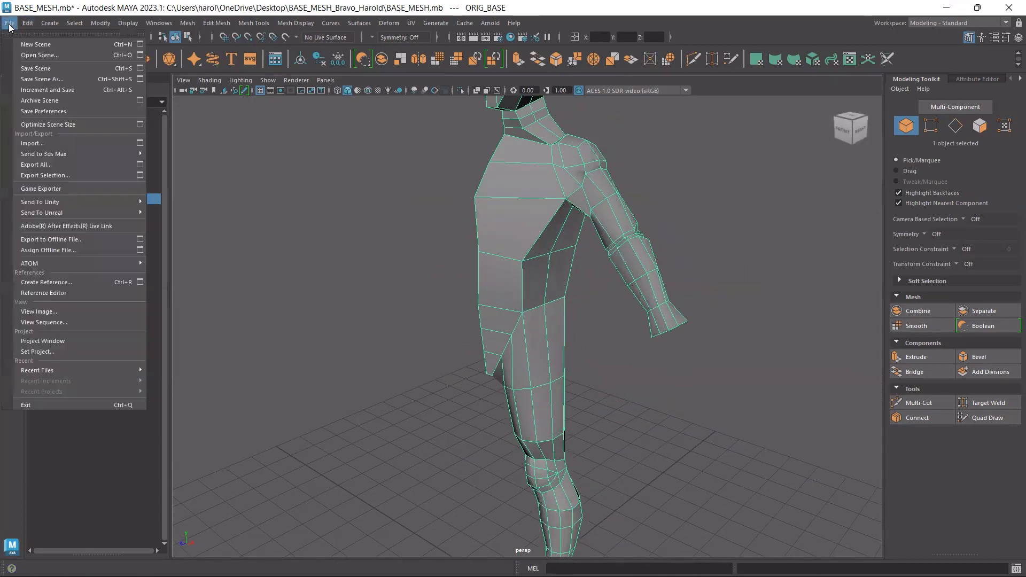
{"action": "left_click", "coordinate": [55, 144]}
{"action": "left_click", "coordinate": [52, 145]}
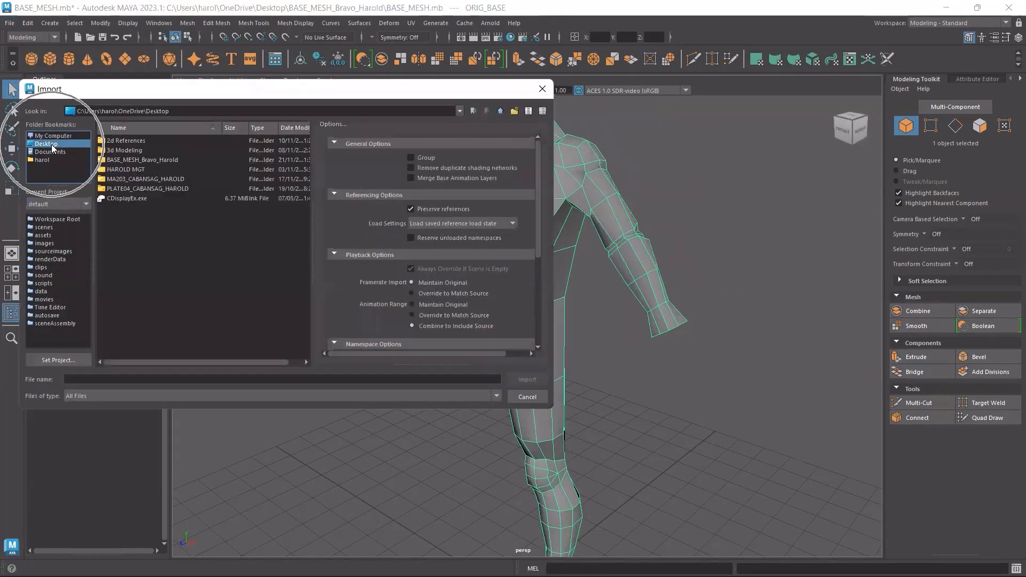
{"action": "left_click", "coordinate": [155, 161]}
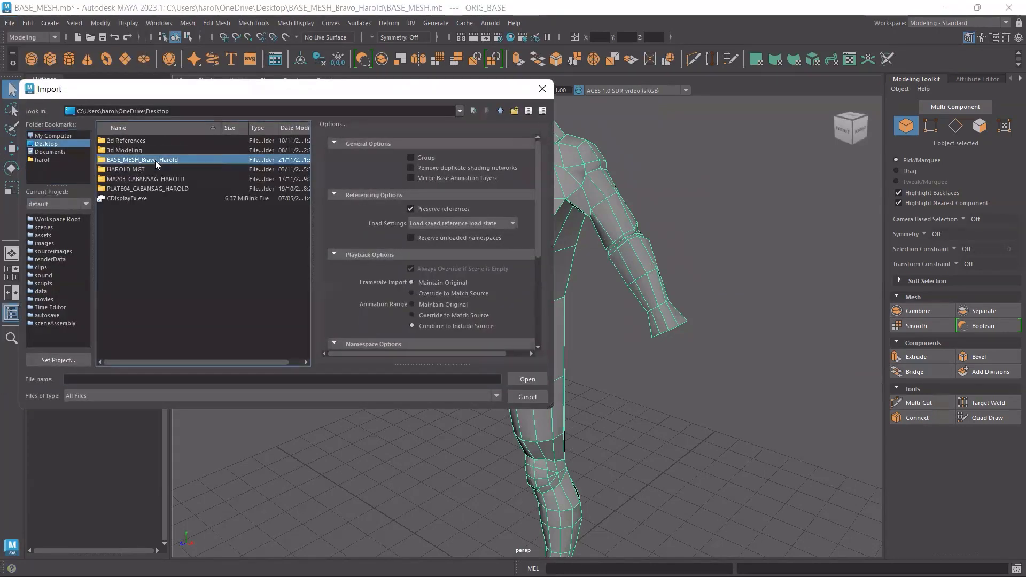
{"action": "double_click", "coordinate": [155, 160]}
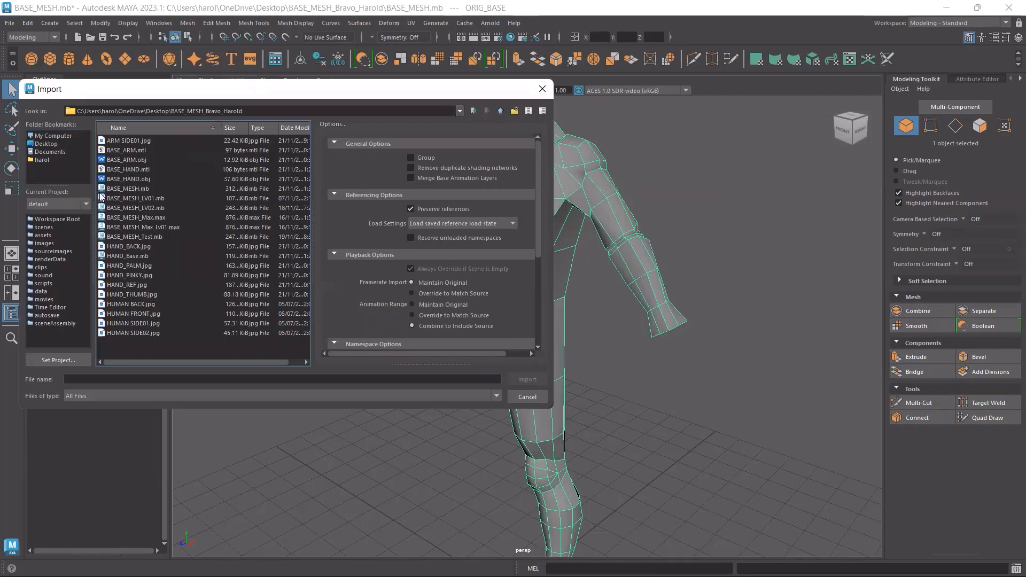
{"action": "left_click", "coordinate": [118, 180]}
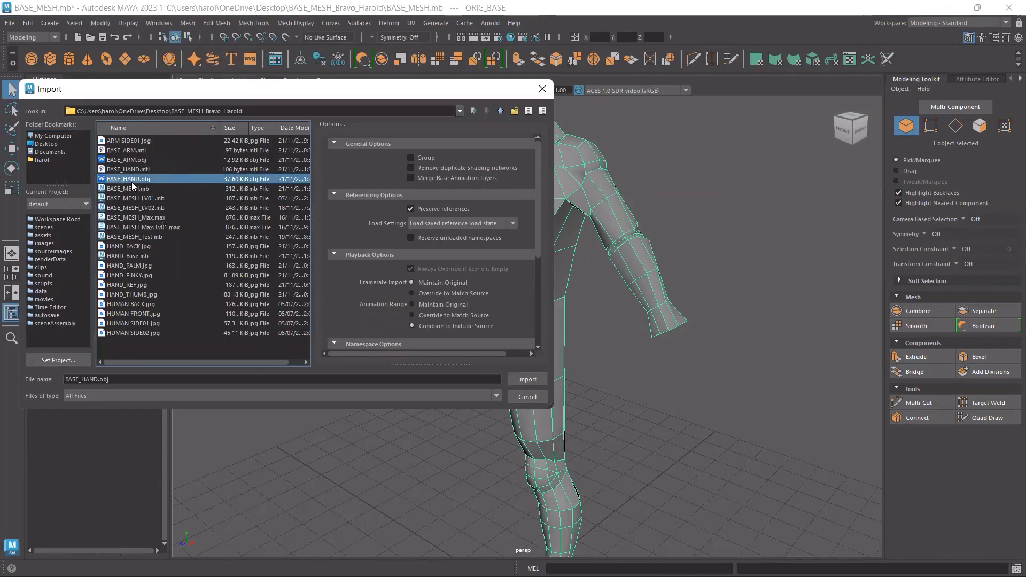
{"action": "left_click", "coordinate": [527, 379]}
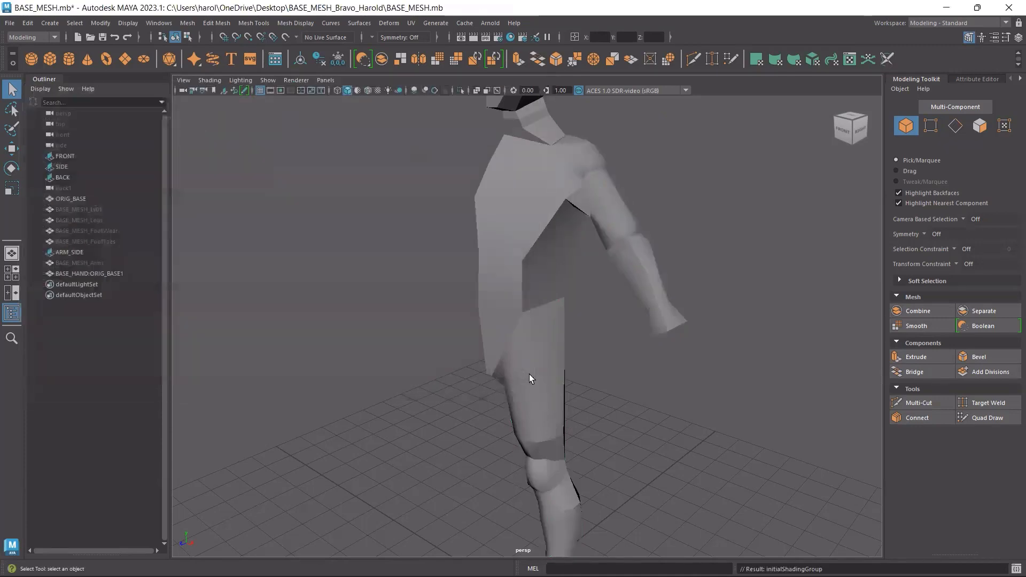
Move the imported BASE_HAND mesh about 12.8 units up in Y and 5 units along X, beside the arm
{"action": "scroll", "coordinate": [316, 314], "scroll_direction": "down", "scroll_amount": 5}
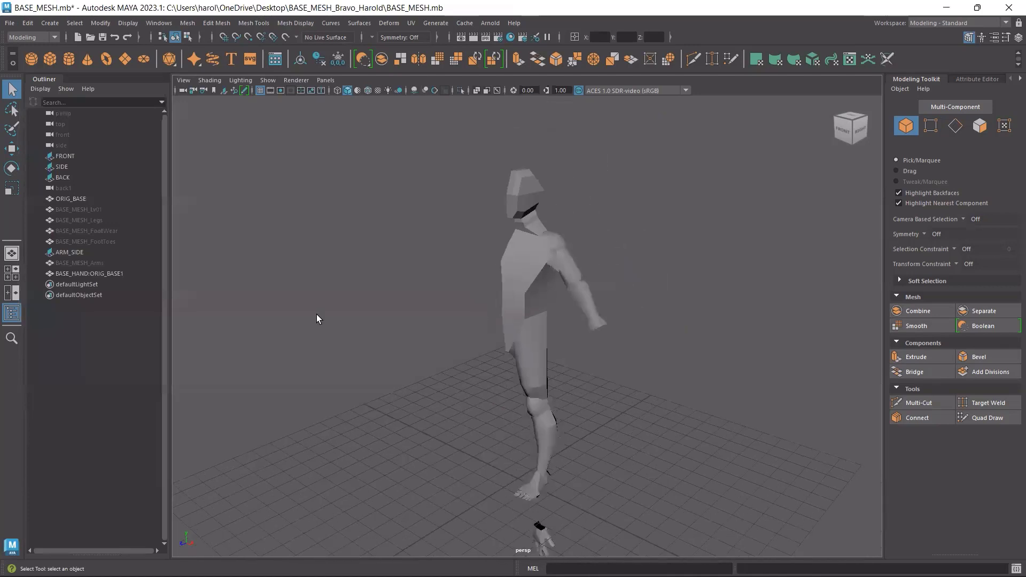
{"action": "left_click", "coordinate": [94, 273]}
{"action": "left_click_drag", "start_coordinate": [466, 421], "coordinate": [506, 394], "text": "alt"}
{"action": "key", "text": "w"}
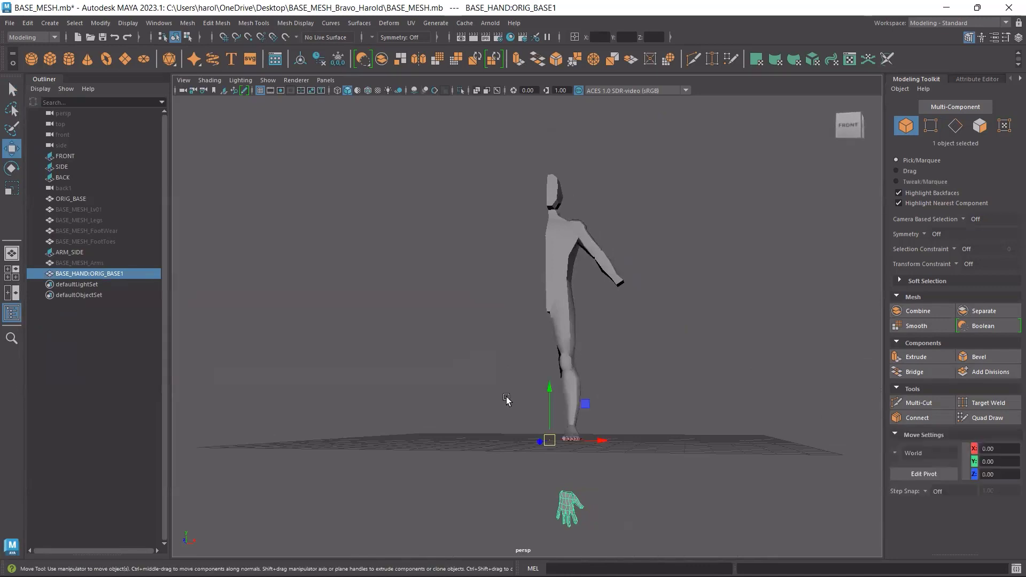
{"action": "left_click_drag", "start_coordinate": [549, 428], "coordinate": [550, 170]}
{"action": "left_click_drag", "start_coordinate": [596, 204], "coordinate": [686, 203]}
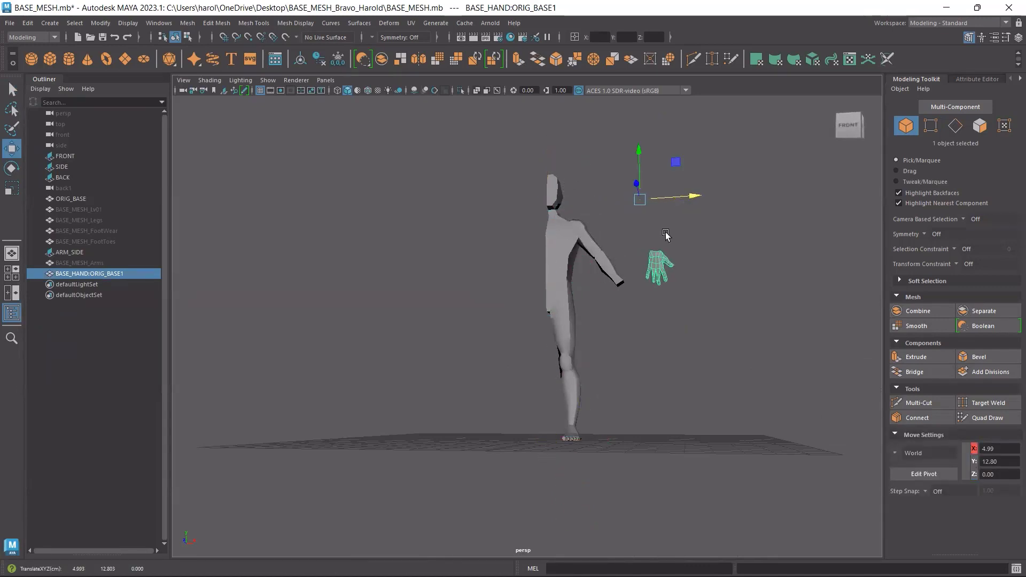
Reset the hand's pivot and restore the Move tool to its default settings
{"action": "scroll", "coordinate": [643, 276], "scroll_direction": "up", "scroll_amount": 6}
{"action": "middle_click_drag", "start_coordinate": [753, 275], "coordinate": [491, 409], "text": "alt"}
{"action": "scroll", "coordinate": [625, 308], "scroll_direction": "up", "scroll_amount": 3}
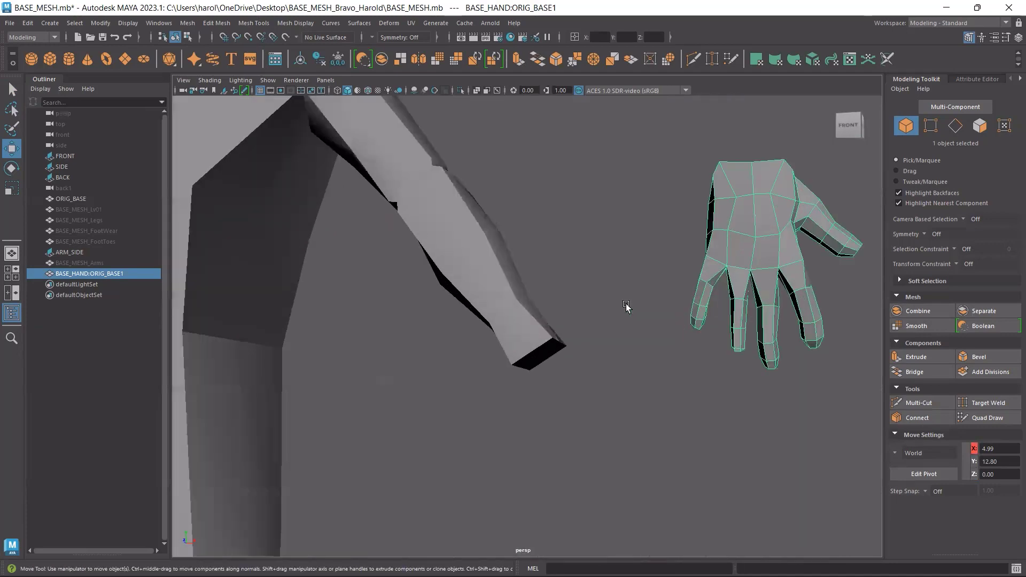
{"action": "scroll", "coordinate": [625, 306], "scroll_direction": "down", "scroll_amount": 1}
{"action": "left_click_drag", "start_coordinate": [689, 357], "coordinate": [657, 373], "text": "alt"}
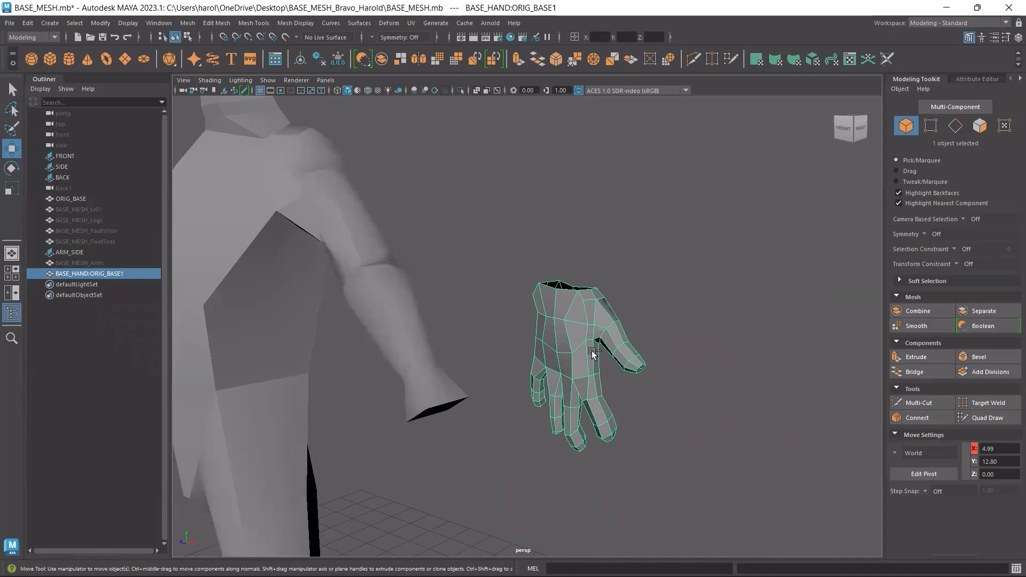
{"action": "left_click", "coordinate": [1009, 39]}
{"action": "left_click", "coordinate": [281, 176]}
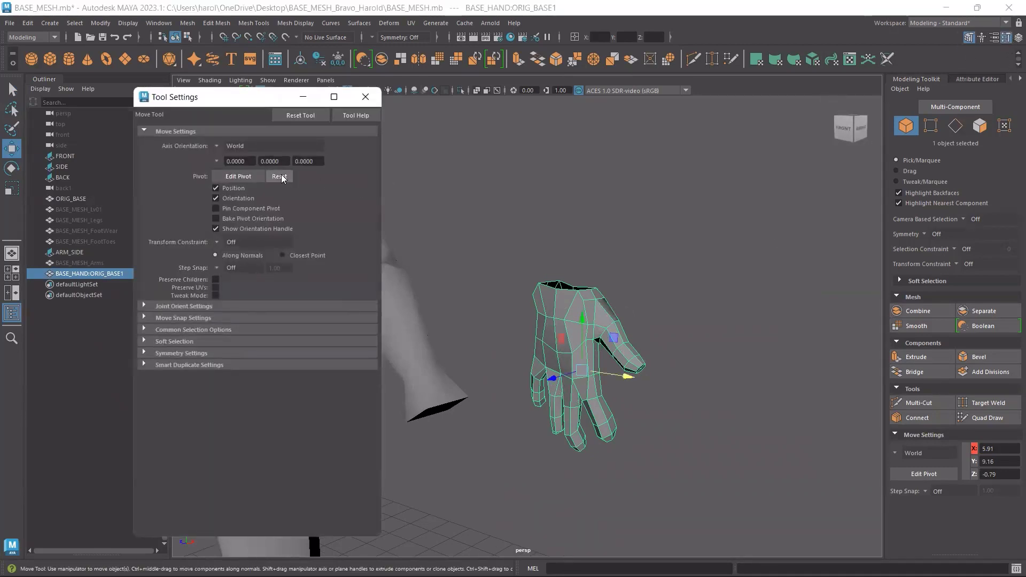
{"action": "left_click", "coordinate": [308, 116]}
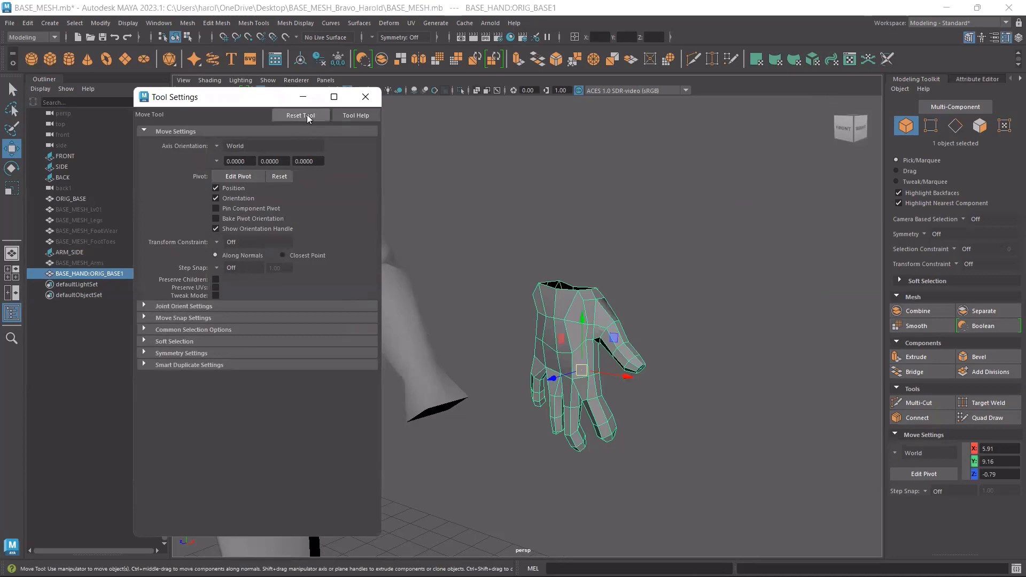
{"action": "left_click", "coordinate": [366, 97]}
Move the hand just below the open wrist, to about 2.97 in X and 10.82 in Y, and show its transform channels
{"action": "left_click_drag", "start_coordinate": [481, 321], "coordinate": [561, 358], "text": "alt"}
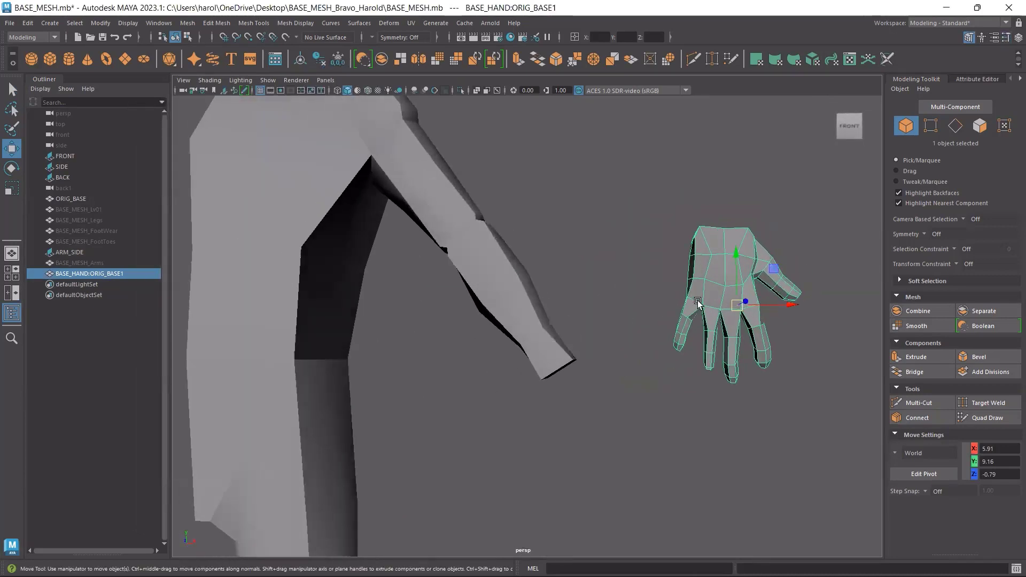
{"action": "left_click_drag", "start_coordinate": [773, 271], "coordinate": [616, 420]}
{"action": "scroll", "coordinate": [604, 396], "scroll_direction": "down", "scroll_amount": 2}
{"action": "middle_click_drag", "start_coordinate": [647, 427], "coordinate": [707, 369], "text": "alt"}
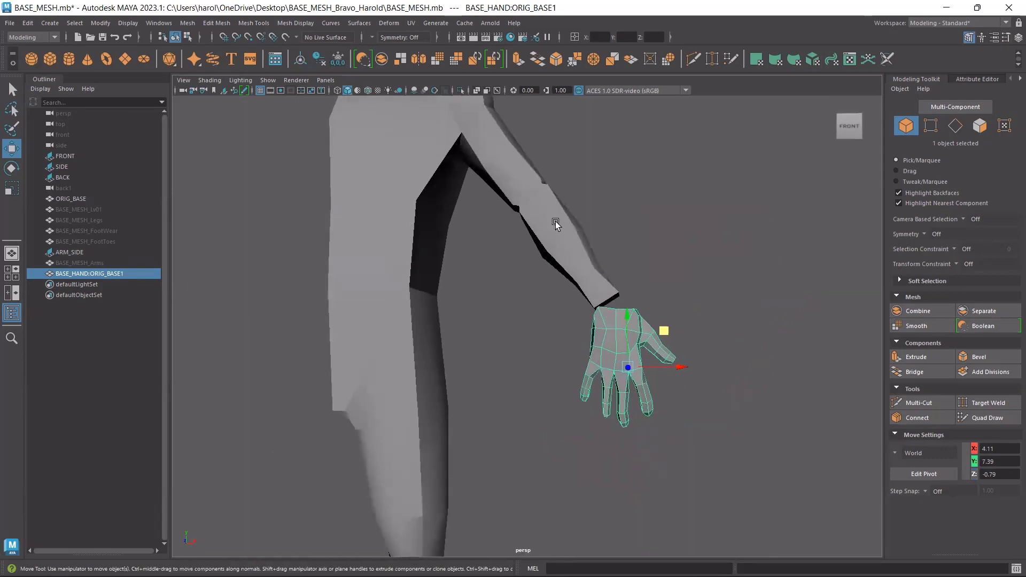
{"action": "left_click", "coordinate": [556, 222]}
{"action": "left_click", "coordinate": [642, 361]}
{"action": "middle_click_drag", "start_coordinate": [642, 361], "coordinate": [611, 389], "text": "alt"}
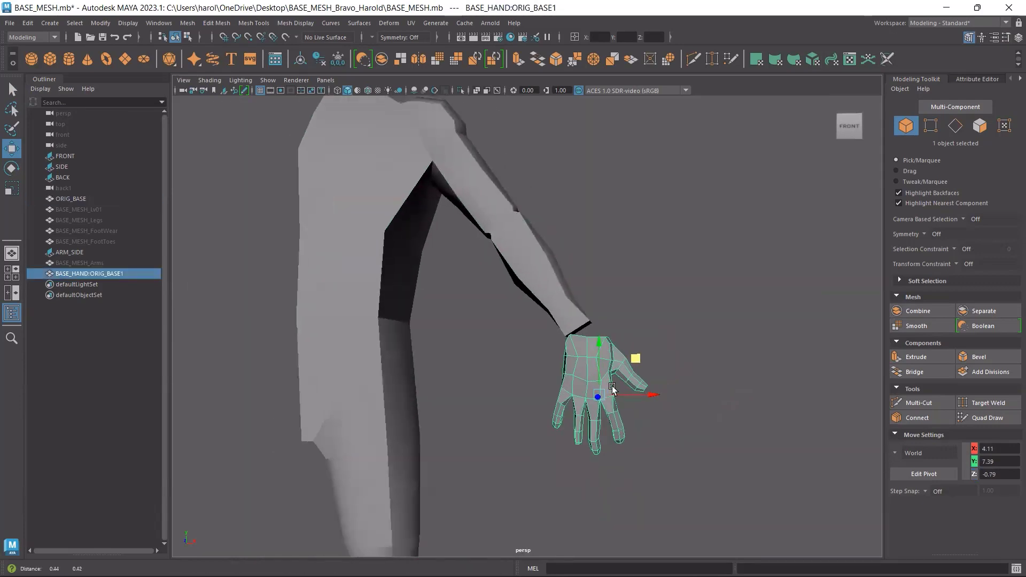
{"action": "scroll", "coordinate": [604, 369], "scroll_direction": "up", "scroll_amount": 3}
{"action": "scroll", "coordinate": [684, 390], "scroll_direction": "down", "scroll_amount": 1}
{"action": "mouse_move", "coordinate": [681, 394]}
{"action": "left_mouse_down", "text": "alt"}
{"action": "mouse_move", "coordinate": [664, 426]}
{"action": "mouse_move", "coordinate": [678, 399]}
{"action": "left_mouse_up", "text": "alt"}
{"action": "middle_click_drag", "start_coordinate": [679, 399], "coordinate": [665, 344], "text": "alt"}
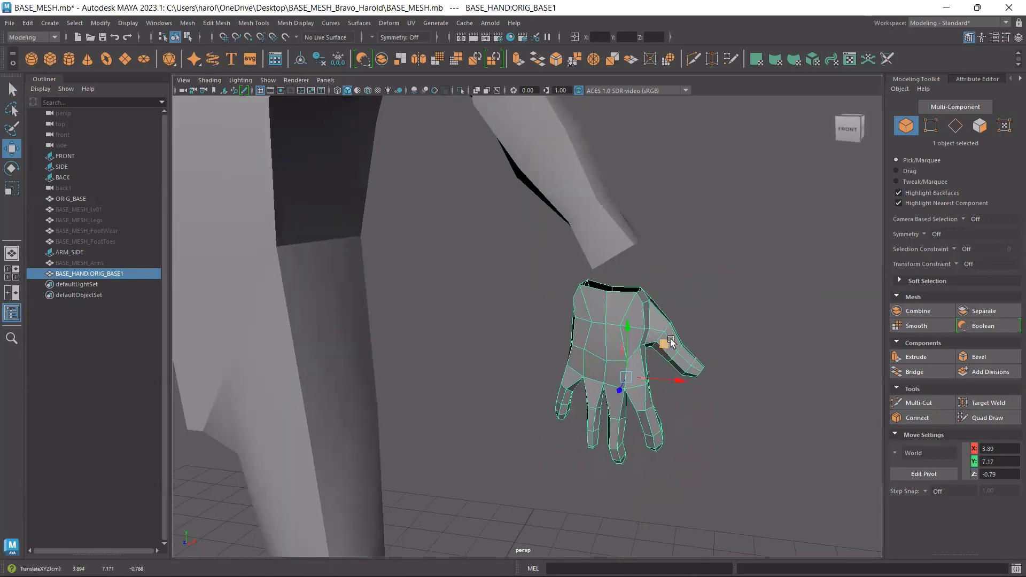
{"action": "left_click", "coordinate": [670, 342]}
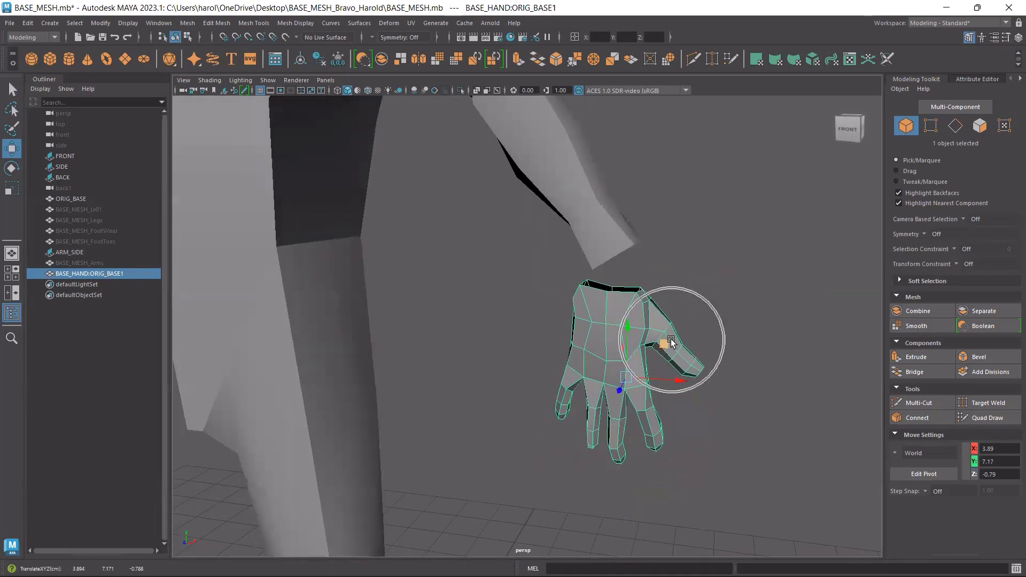
{"action": "left_click", "coordinate": [1017, 38]}
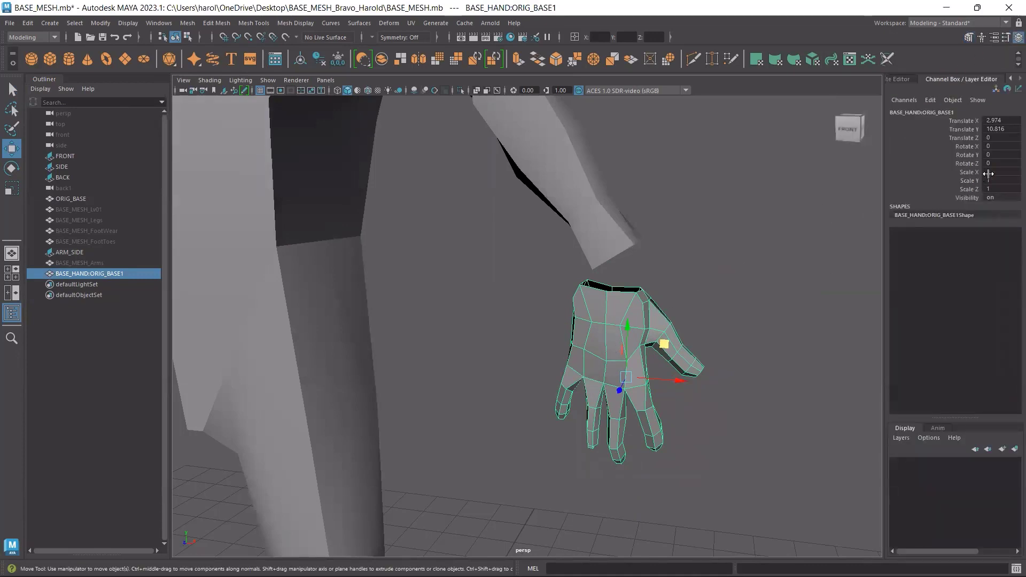
{"action": "left_click", "coordinate": [1005, 174]}
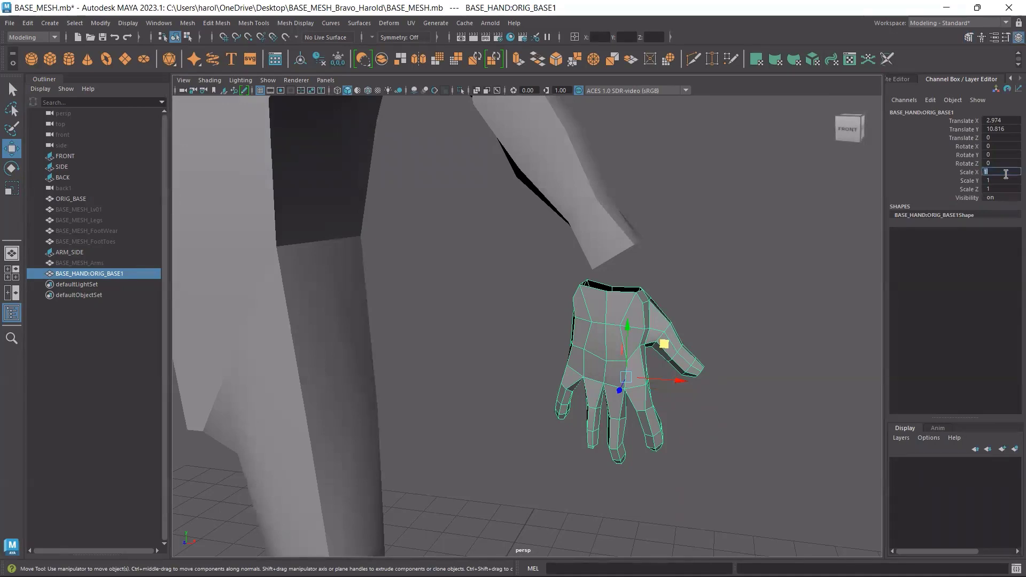
{"action": "key", "text": "Return"}
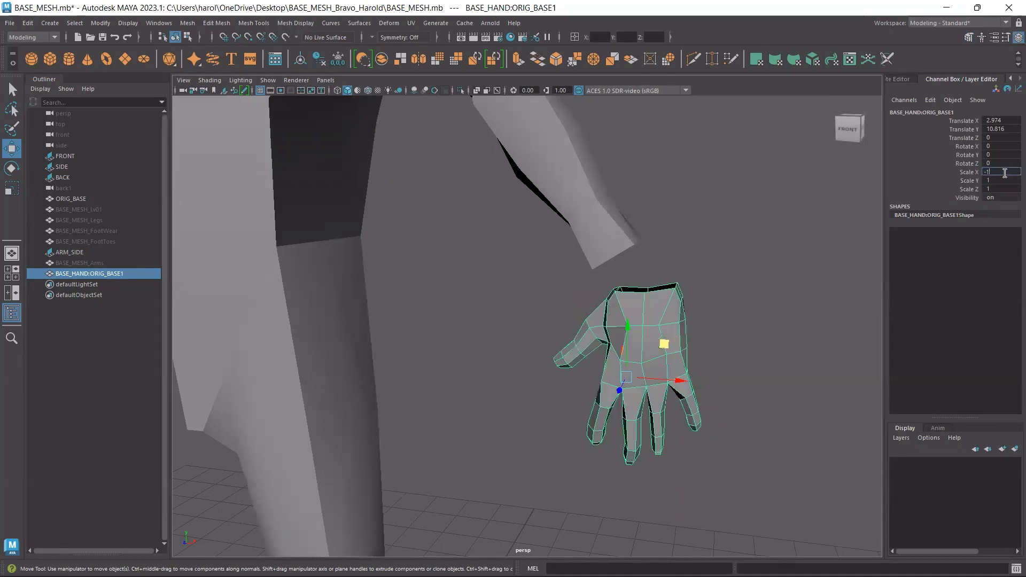
{"action": "left_click_drag", "start_coordinate": [736, 382], "coordinate": [641, 347], "text": "alt"}
{"action": "key", "text": "ctrl+z"}
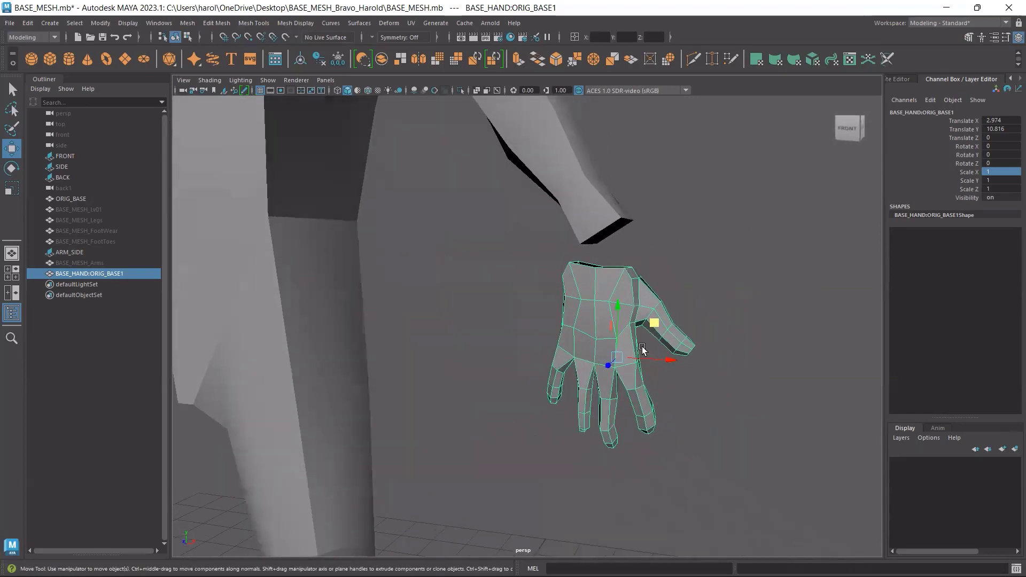
Mirror the hand by setting its Scale X to -1 and compare its orientation with the body's wrist from the side
{"action": "double_click", "coordinate": [1002, 172]}
{"action": "type", "text": "-1"}
{"action": "key", "text": "Return"}
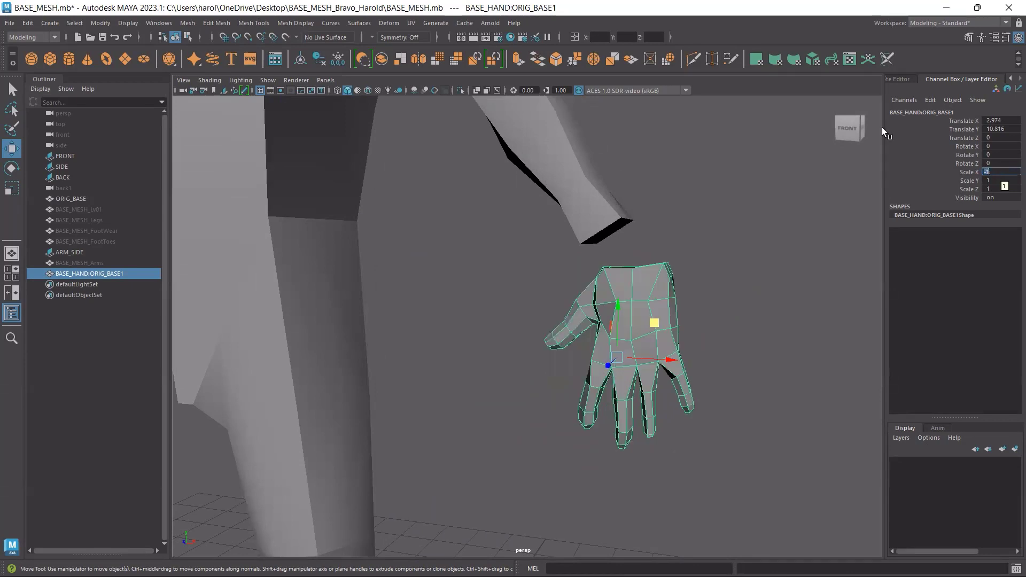
{"action": "left_click", "coordinate": [721, 337]}
{"action": "left_click", "coordinate": [635, 327]}
{"action": "left_click_drag", "start_coordinate": [691, 328], "coordinate": [527, 271], "text": "alt"}
{"action": "left_click", "coordinate": [607, 245]}
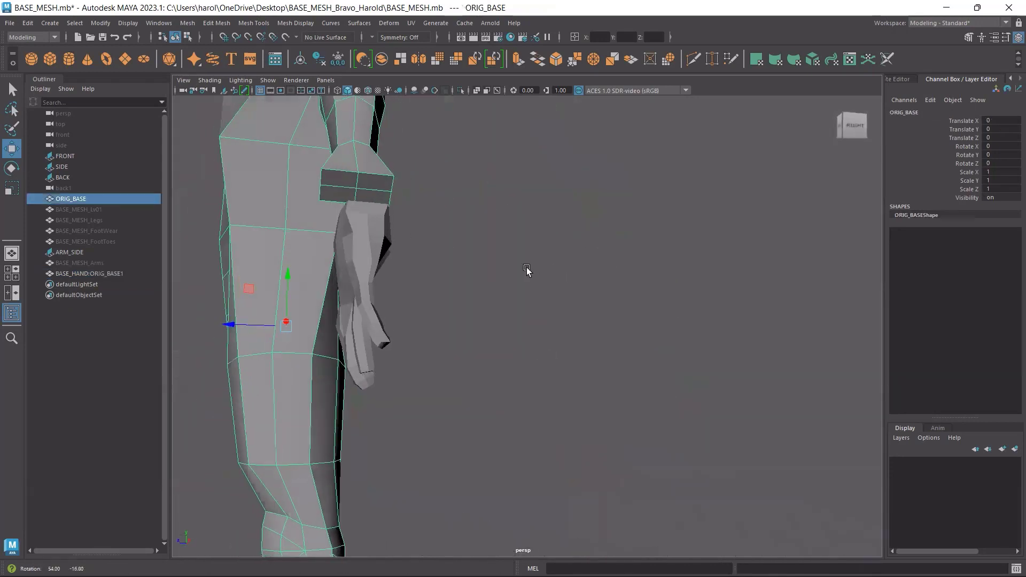
{"action": "left_click_drag", "start_coordinate": [249, 181], "coordinate": [659, 276], "text": "alt"}
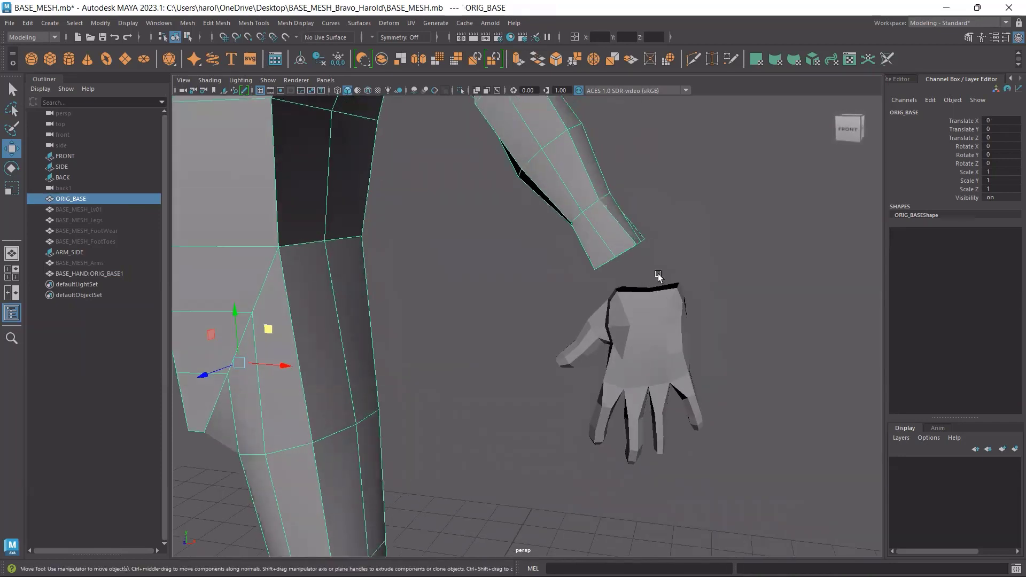
Turn the hand palm-inward by setting its Rotate Y to 90
{"action": "left_click", "coordinate": [651, 347]}
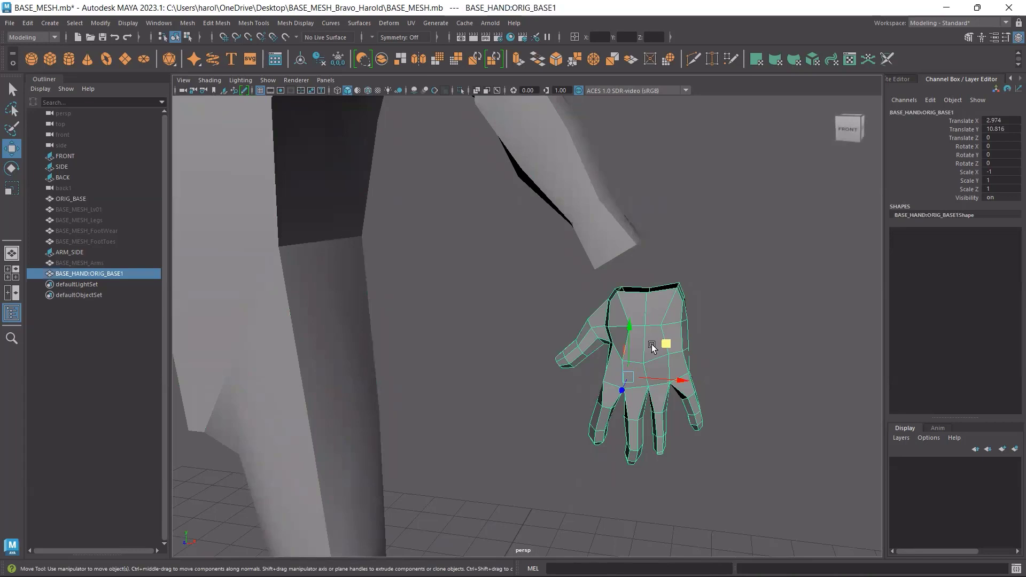
{"action": "key", "text": "e"}
{"action": "left_click_drag", "start_coordinate": [598, 387], "coordinate": [617, 385]}
{"action": "key", "text": "ctrl+z"}
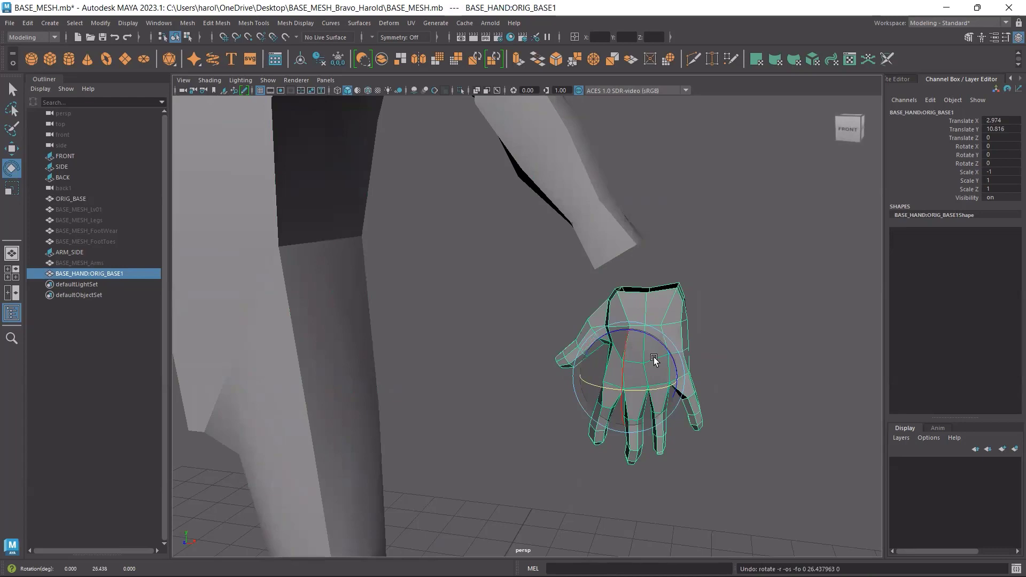
{"action": "left_click_drag", "start_coordinate": [589, 384], "coordinate": [616, 389]}
{"action": "double_click", "coordinate": [1004, 154]}
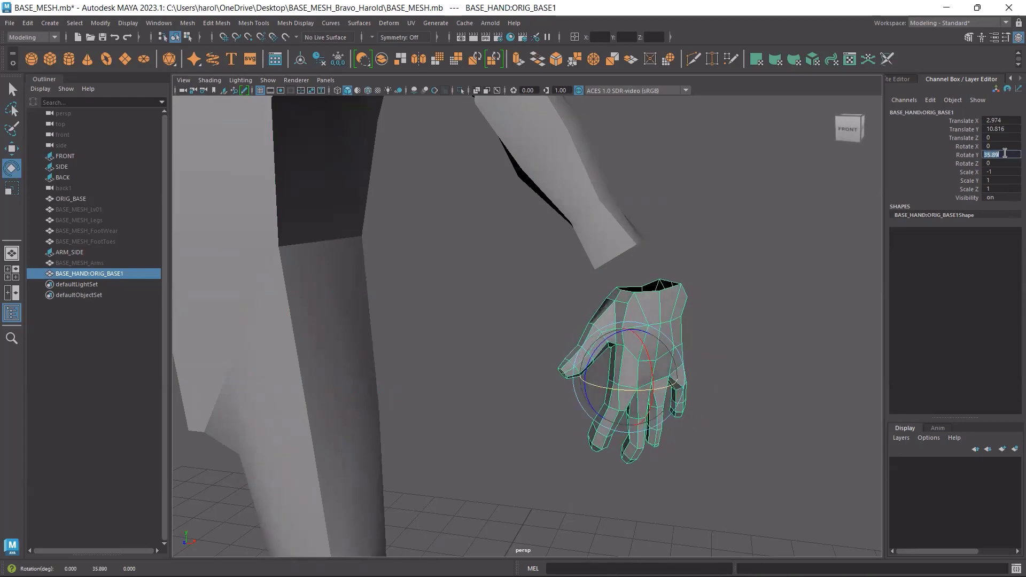
{"action": "type", "text": "90"}
{"action": "key", "text": "Return"}
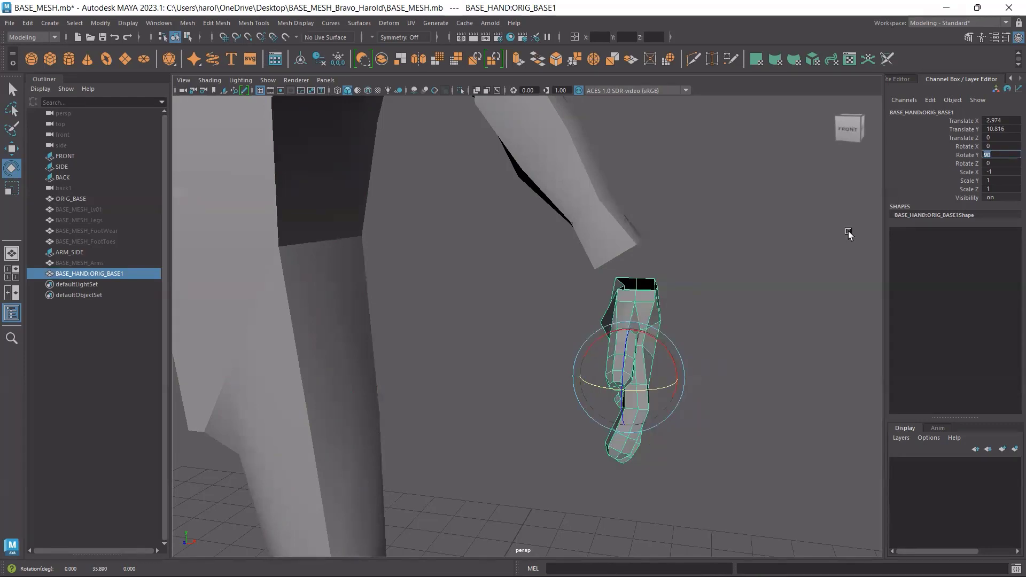
Shift the hand about 0.25 units in Z under the wrist and tilt it about -34 degrees in X to follow the forearm
{"action": "left_click", "coordinate": [742, 277]}
{"action": "left_click_drag", "start_coordinate": [742, 278], "coordinate": [613, 426], "text": "alt"}
{"action": "left_click", "coordinate": [664, 331]}
{"action": "key", "text": "w"}
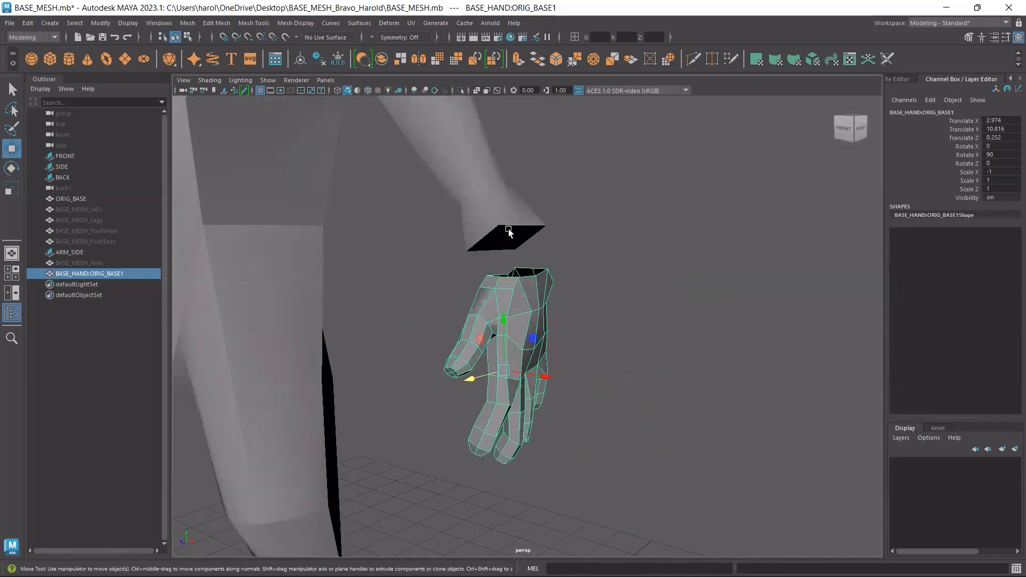
{"action": "key", "text": "e"}
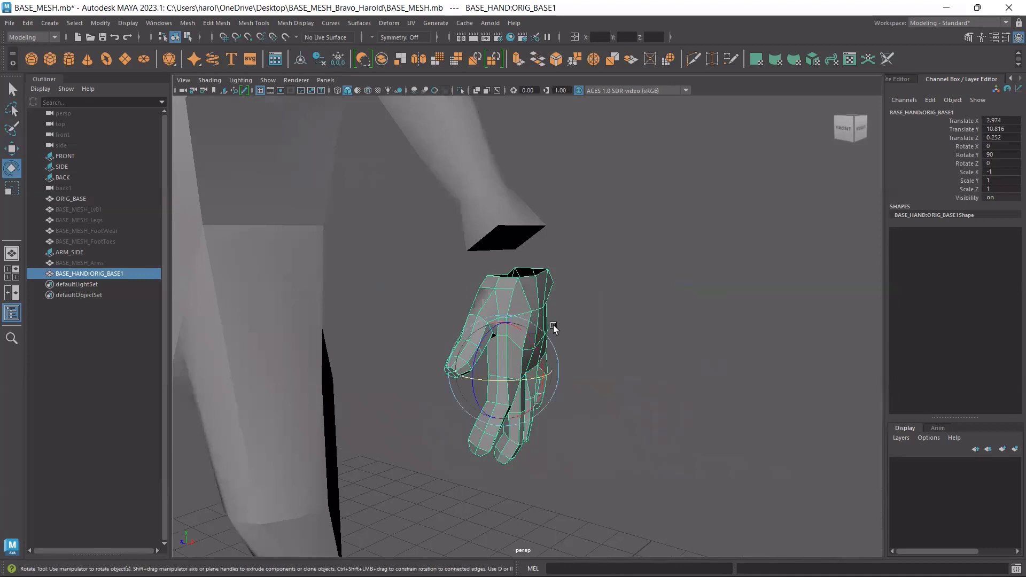
{"action": "left_click_drag", "start_coordinate": [540, 355], "coordinate": [581, 344]}
Move the tilted hand up to the open wrist, select the ORIG_BASE body and inspect how the two openings line up
{"action": "key", "text": "w"}
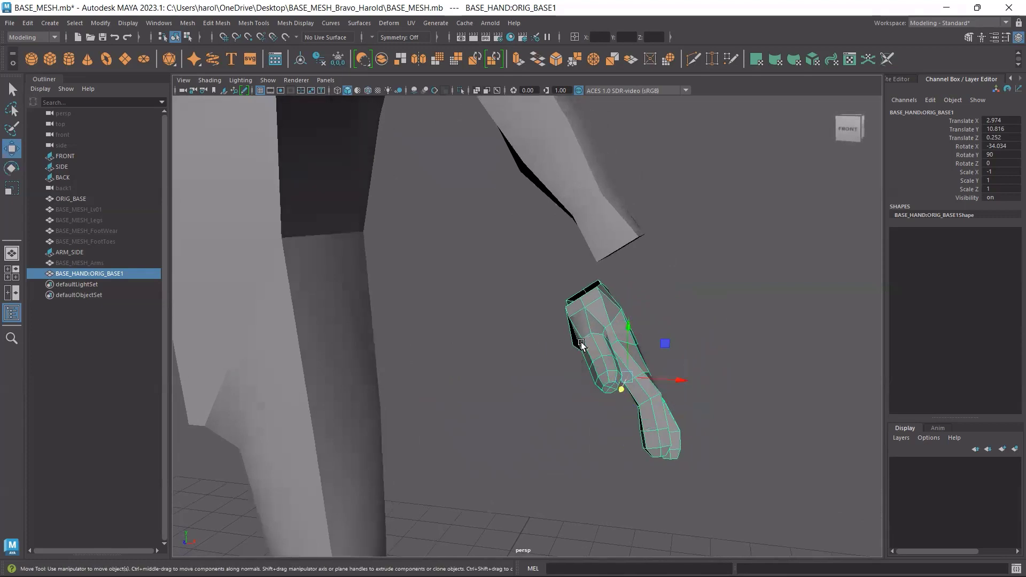
{"action": "left_click_drag", "start_coordinate": [658, 346], "coordinate": [673, 313]}
{"action": "left_click", "coordinate": [492, 199]}
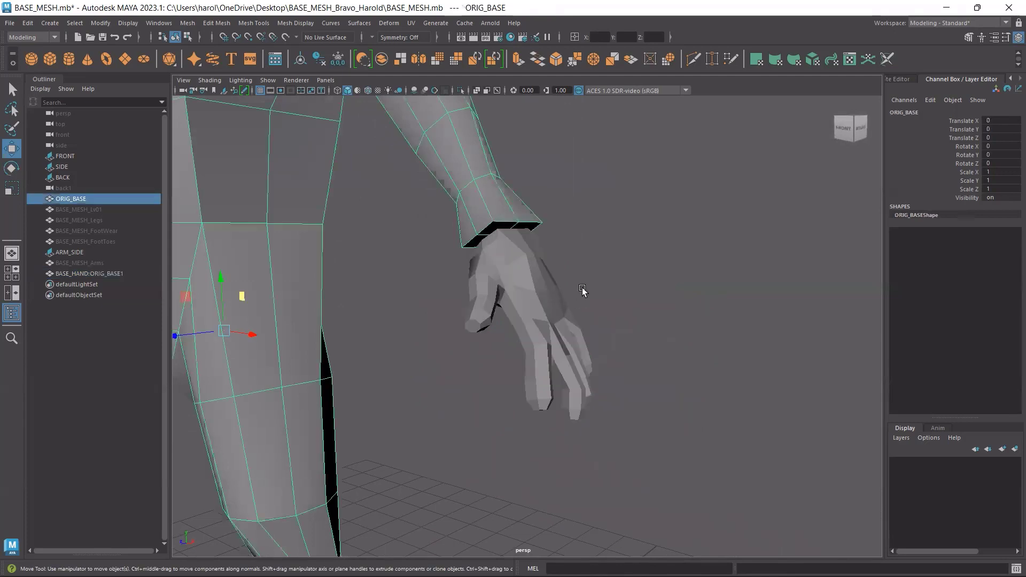
{"action": "scroll", "coordinate": [539, 291], "scroll_direction": "up", "scroll_amount": 8}
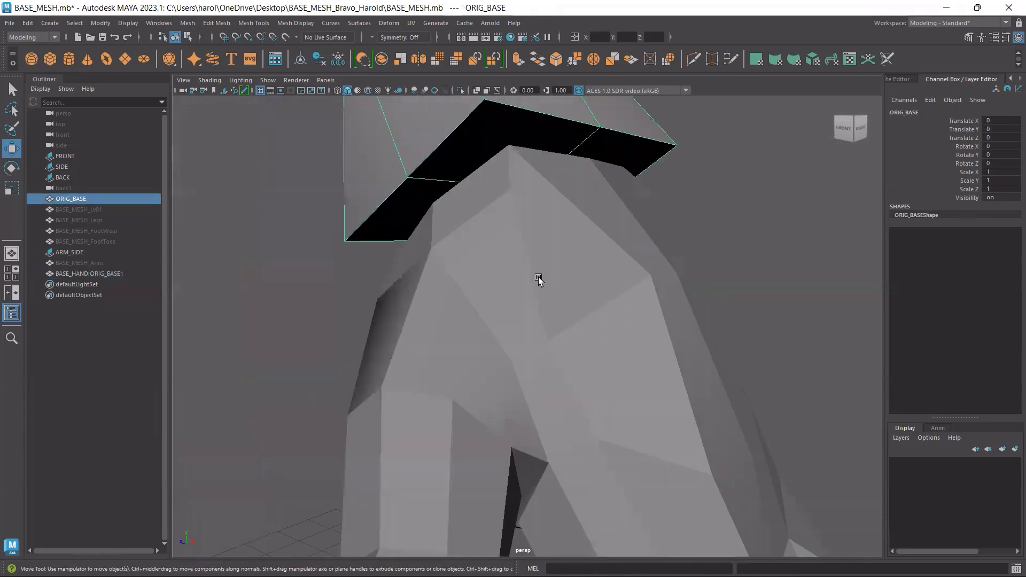
{"action": "scroll", "coordinate": [538, 279], "scroll_direction": "down", "scroll_amount": 3}
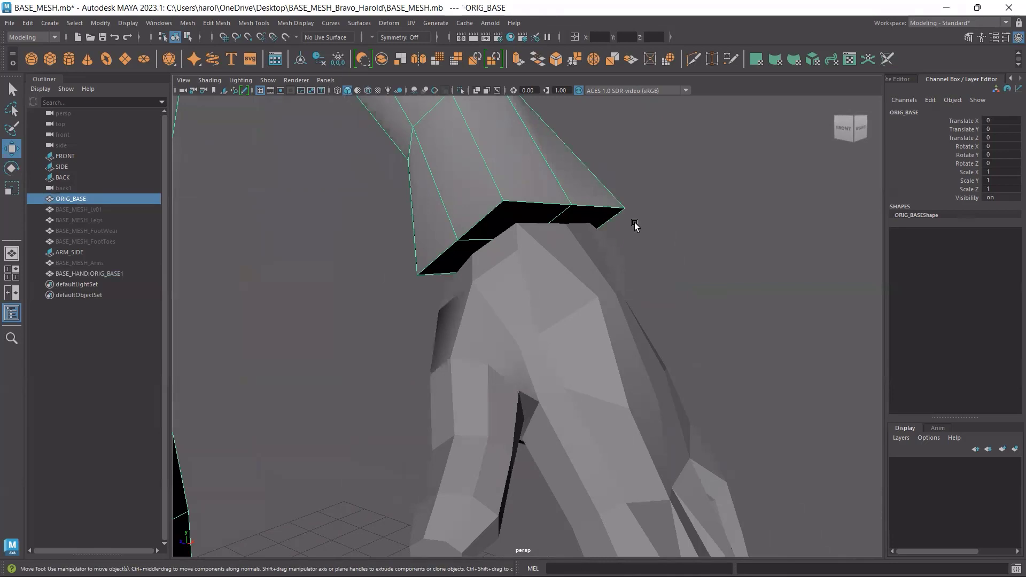
Combine the hand and the ORIG_BASE body into a single mesh
{"action": "left_click", "coordinate": [544, 302], "text": "shift"}
{"action": "left_click_drag", "start_coordinate": [544, 301], "coordinate": [554, 294], "text": "alt"}
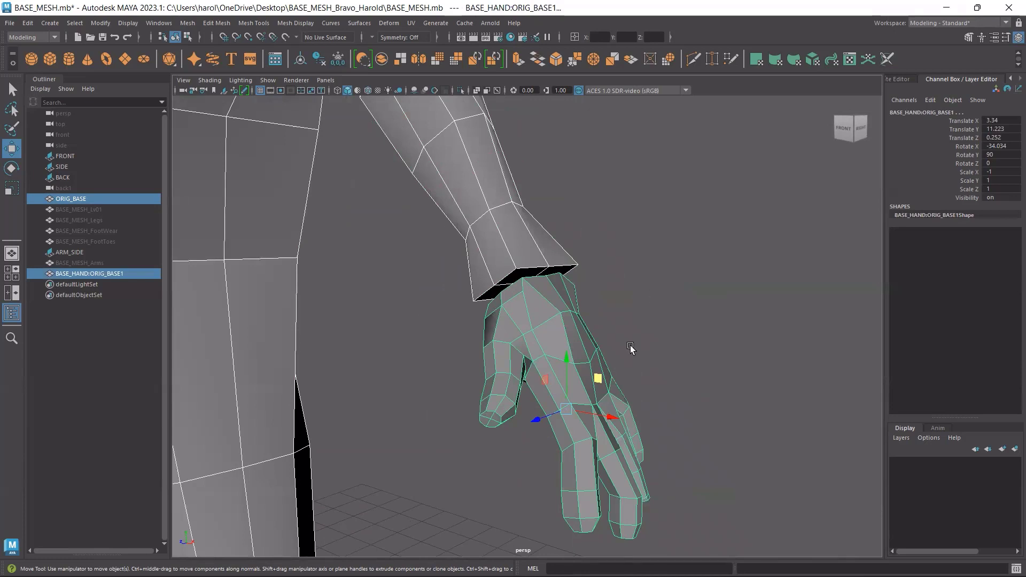
{"action": "left_click", "coordinate": [187, 23]}
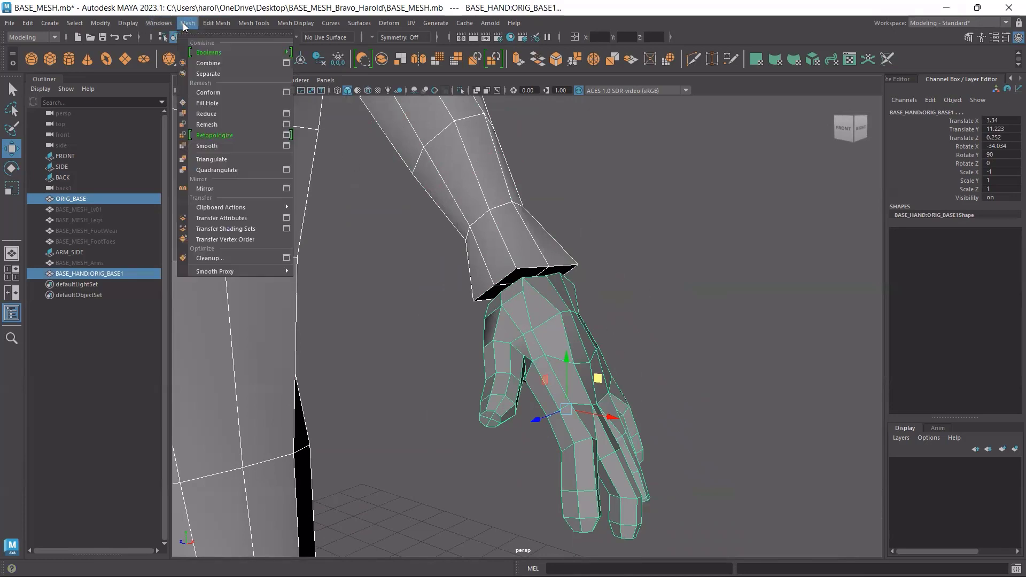
{"action": "left_click", "coordinate": [221, 64]}
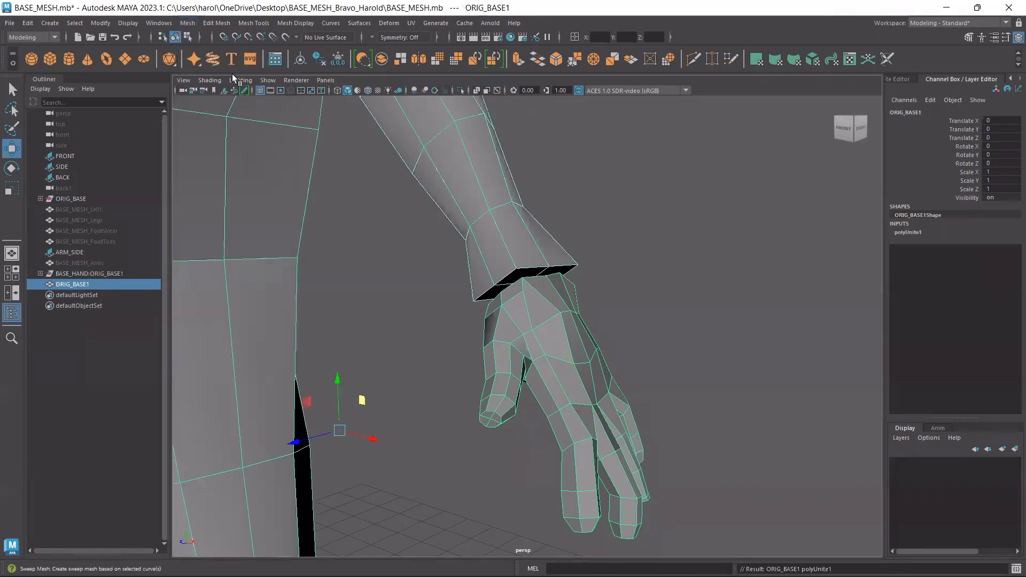
{"action": "left_click", "coordinate": [649, 268]}
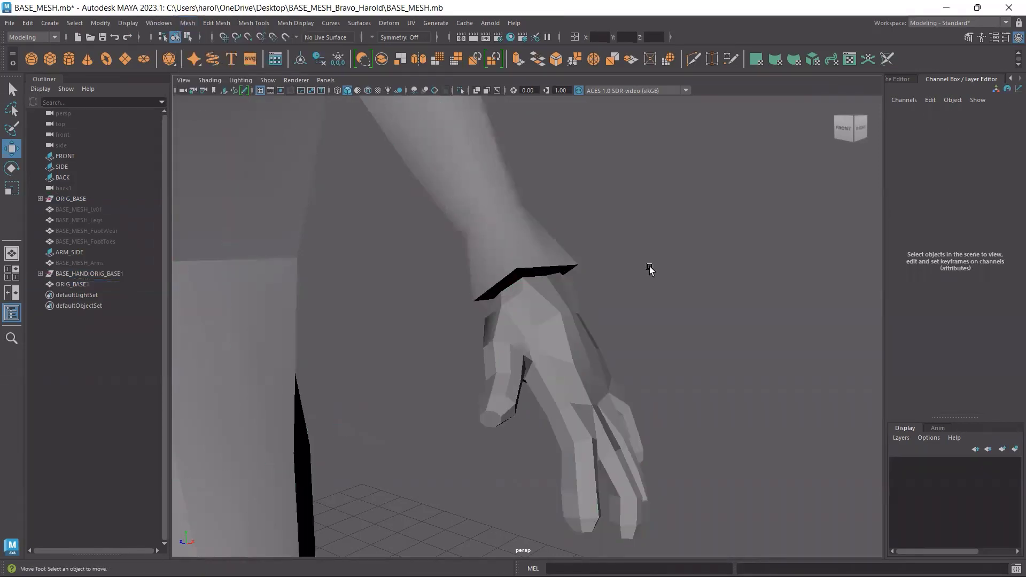
Select the combined mesh and examine the gap between the forearm opening and the hand's wrist
{"action": "left_click", "coordinate": [511, 251]}
{"action": "mouse_move", "coordinate": [590, 314]}
{"action": "left_mouse_down", "text": "alt"}
{"action": "mouse_move", "coordinate": [556, 339]}
{"action": "mouse_move", "coordinate": [569, 344]}
{"action": "mouse_move", "coordinate": [584, 325]}
{"action": "left_mouse_up", "text": "alt"}
{"action": "scroll", "coordinate": [631, 262], "scroll_direction": "up", "scroll_amount": 5}
{"action": "left_click_drag", "start_coordinate": [664, 210], "coordinate": [648, 218], "text": "alt"}
{"action": "left_click_drag", "start_coordinate": [532, 355], "coordinate": [540, 352], "text": "alt"}
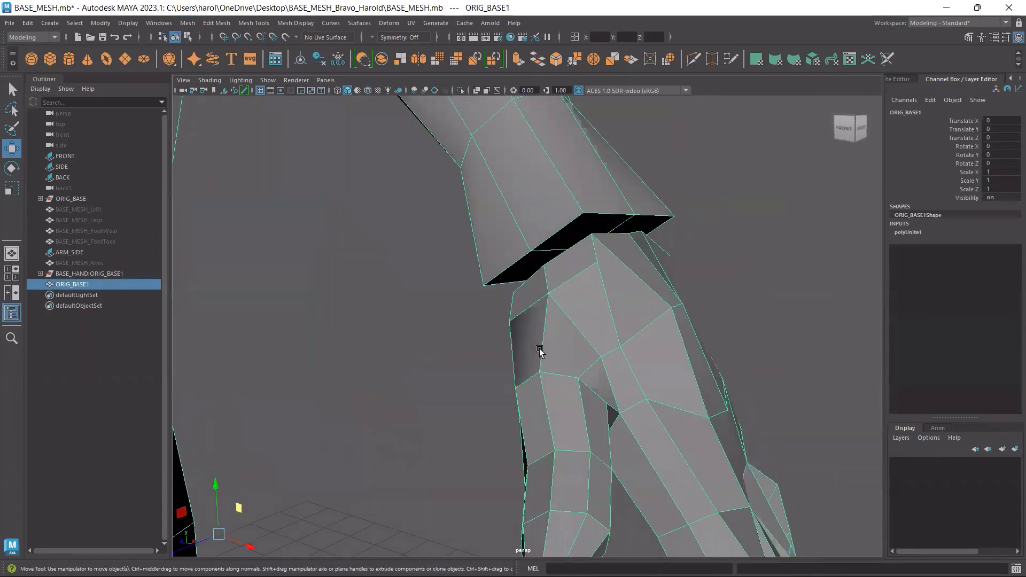
{"action": "scroll", "coordinate": [540, 353], "scroll_direction": "down", "scroll_amount": 5}
{"action": "left_click", "coordinate": [704, 356]}
{"action": "left_click", "coordinate": [597, 349]}
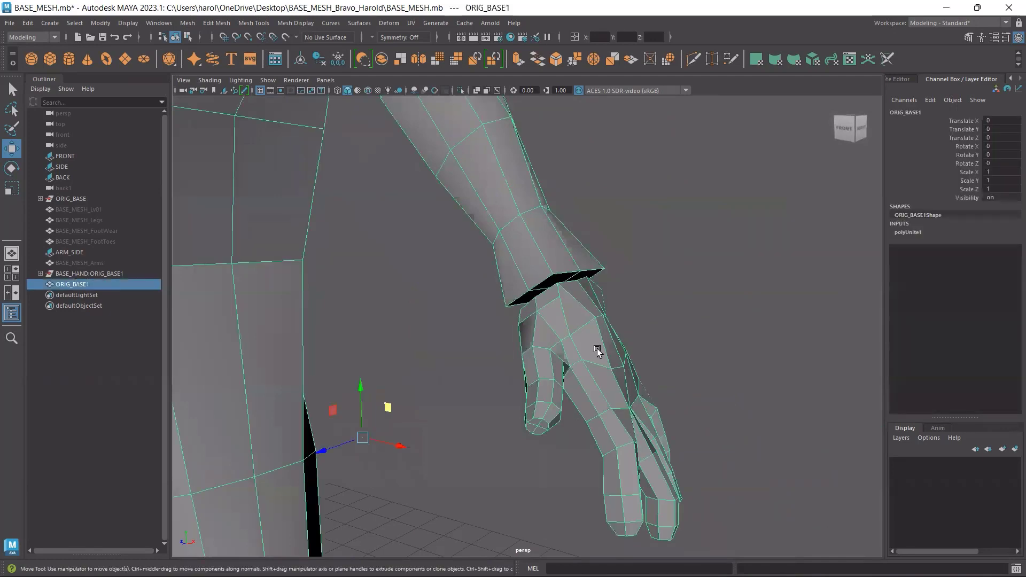
Delete the cap faces closing off the arm's wrist end on the combined mesh
{"action": "left_click", "coordinate": [969, 37]}
{"action": "left_click", "coordinate": [979, 125]}
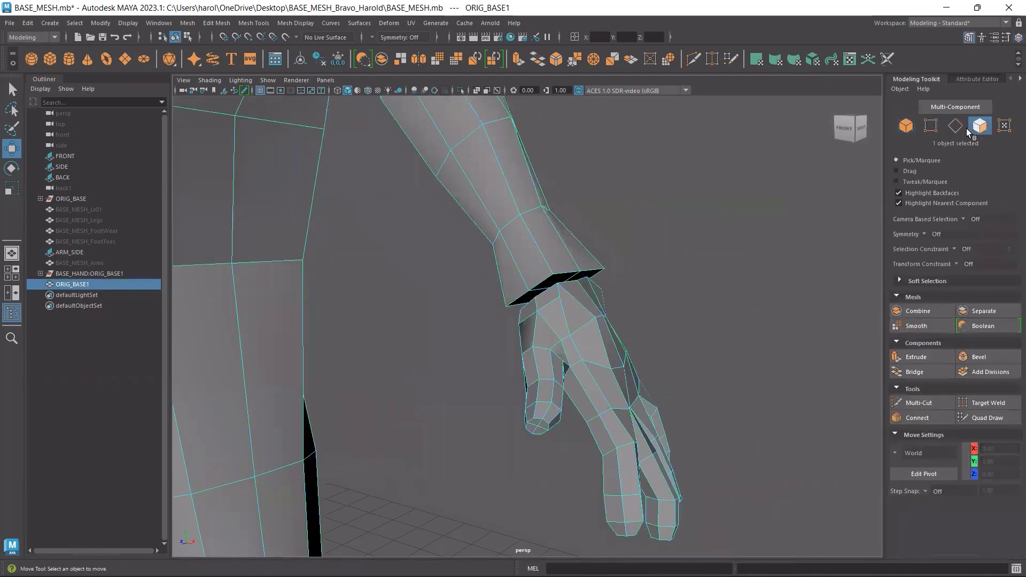
{"action": "left_click", "coordinate": [565, 276]}
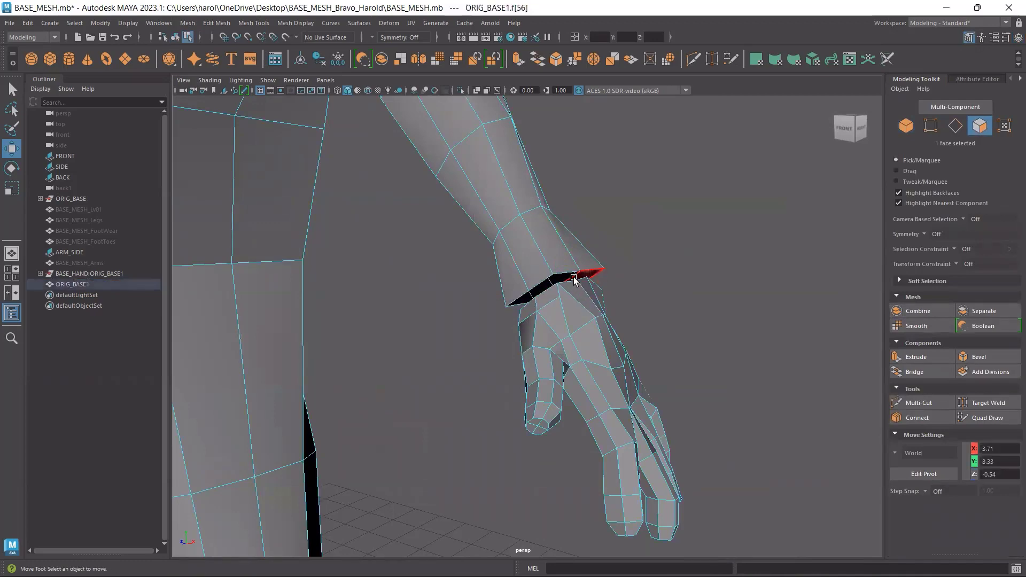
{"action": "left_click_drag", "start_coordinate": [594, 332], "coordinate": [294, 279], "text": "alt"}
{"action": "scroll", "coordinate": [288, 279], "scroll_direction": "up", "scroll_amount": 2}
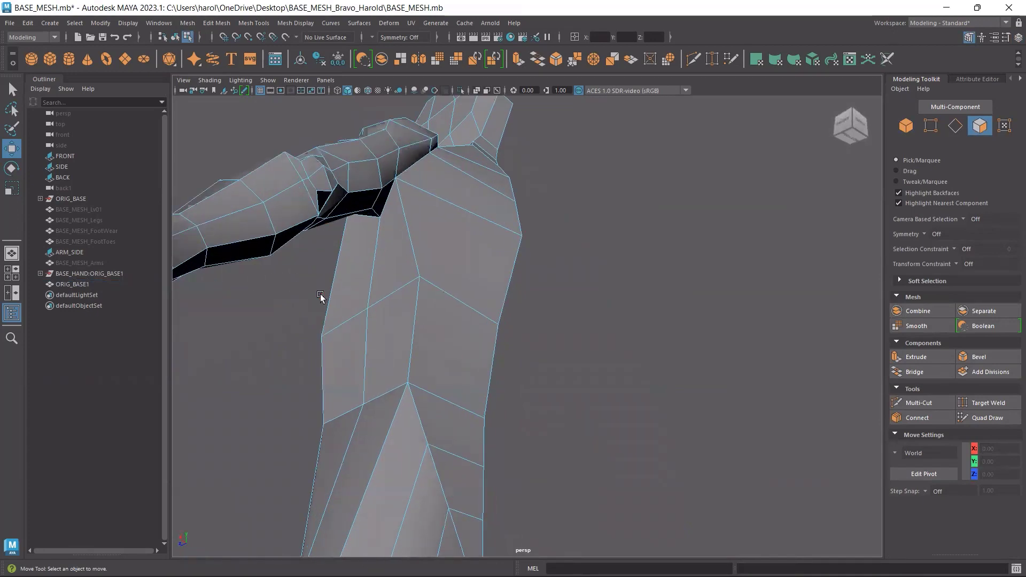
{"action": "left_click_drag", "start_coordinate": [369, 302], "coordinate": [553, 320], "text": "alt"}
{"action": "left_click", "coordinate": [367, 273]}
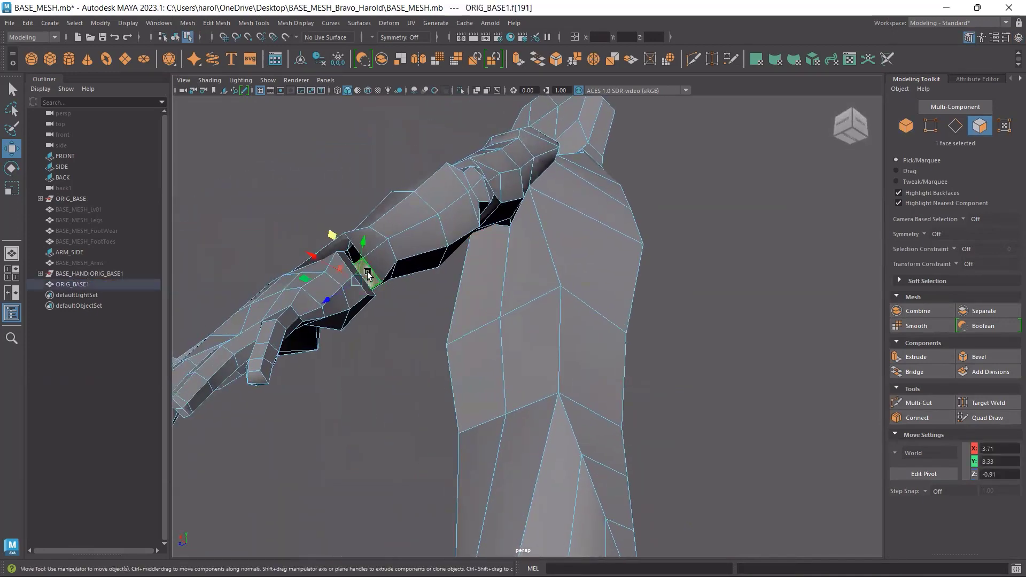
{"action": "key", "text": "Delete"}
Select the border edge loops of the arm's wrist and the hand's wrist in turn to compare their edge counts
{"action": "left_click_drag", "start_coordinate": [379, 309], "coordinate": [573, 334], "text": "alt"}
{"action": "scroll", "coordinate": [612, 254], "scroll_direction": "up", "scroll_amount": 4}
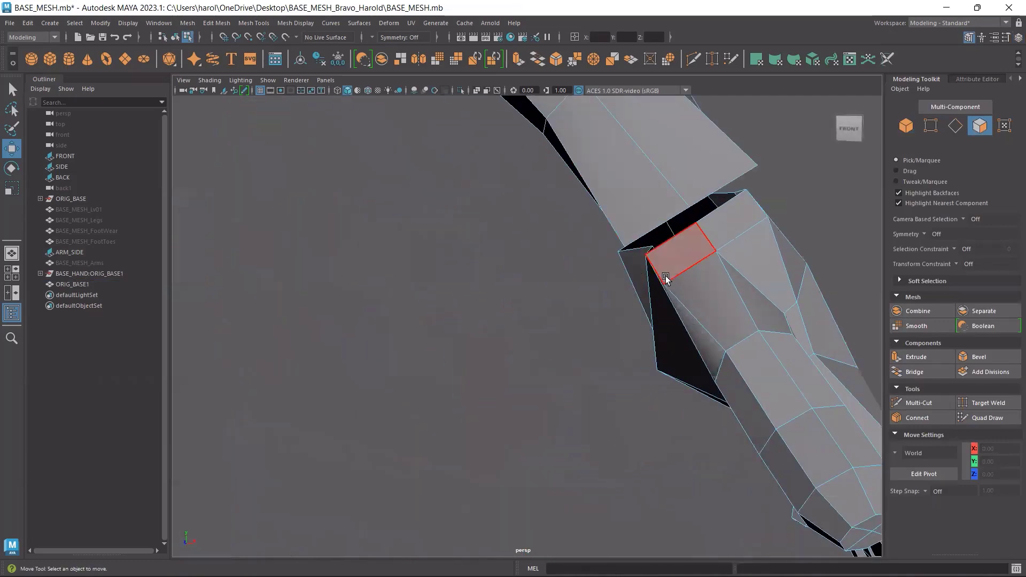
{"action": "left_click_drag", "start_coordinate": [666, 279], "coordinate": [702, 236], "text": "alt"}
{"action": "middle_click_drag", "start_coordinate": [702, 237], "coordinate": [483, 376], "text": "alt"}
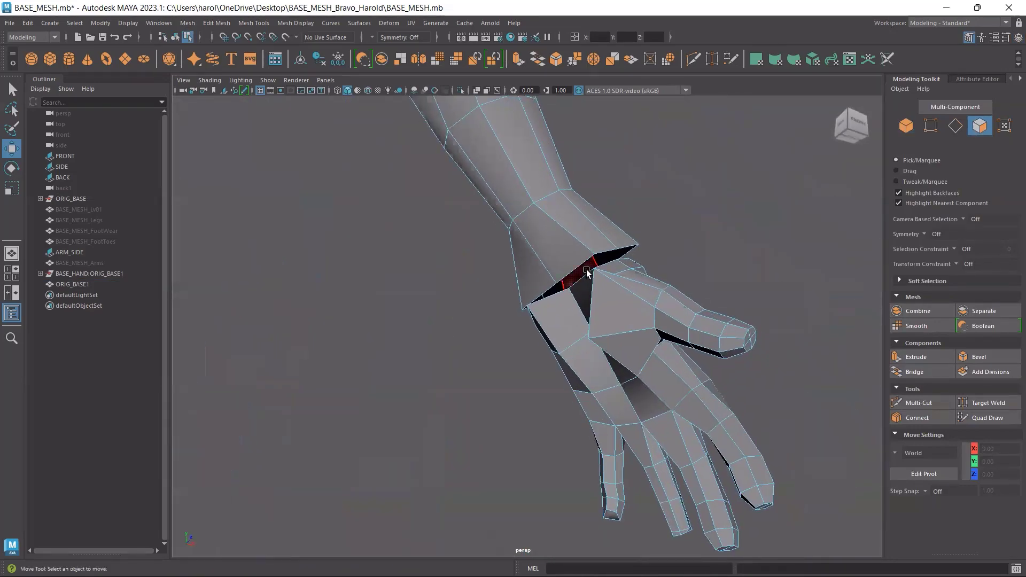
{"action": "scroll", "coordinate": [587, 272], "scroll_direction": "up", "scroll_amount": 3}
{"action": "left_click", "coordinate": [955, 126]}
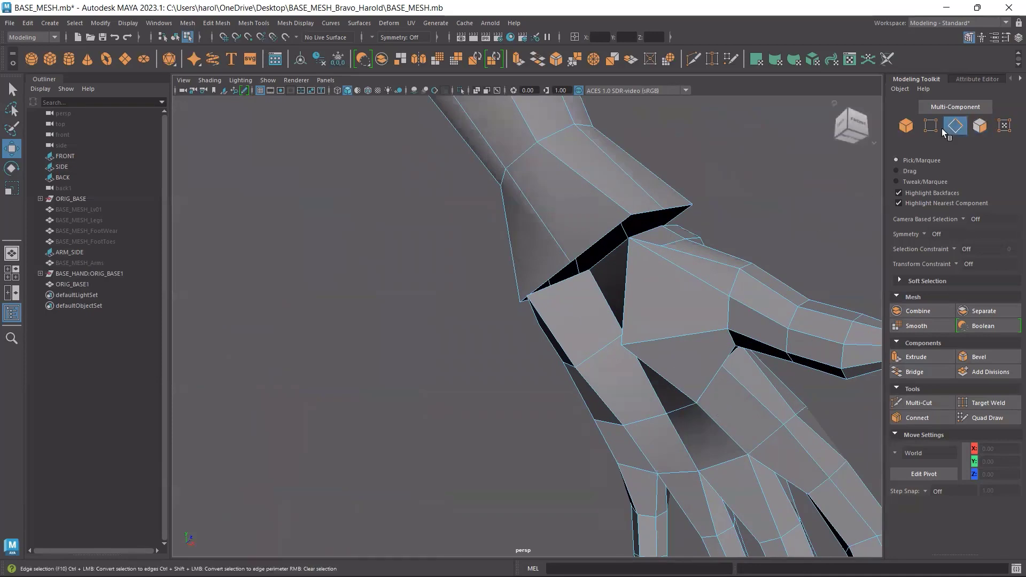
{"action": "double_click", "coordinate": [609, 239]}
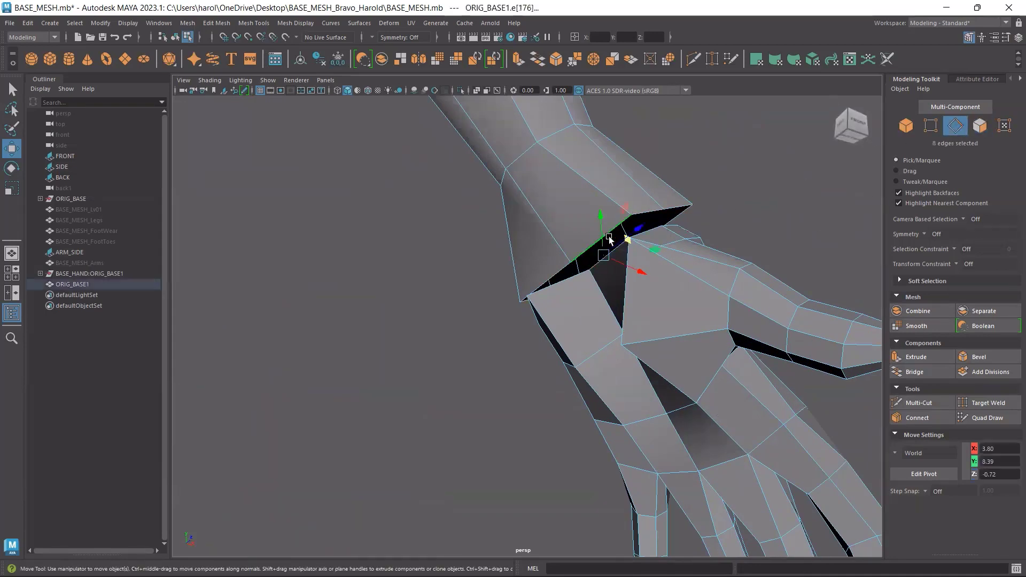
{"action": "left_click_drag", "start_coordinate": [609, 239], "coordinate": [593, 290], "text": "alt"}
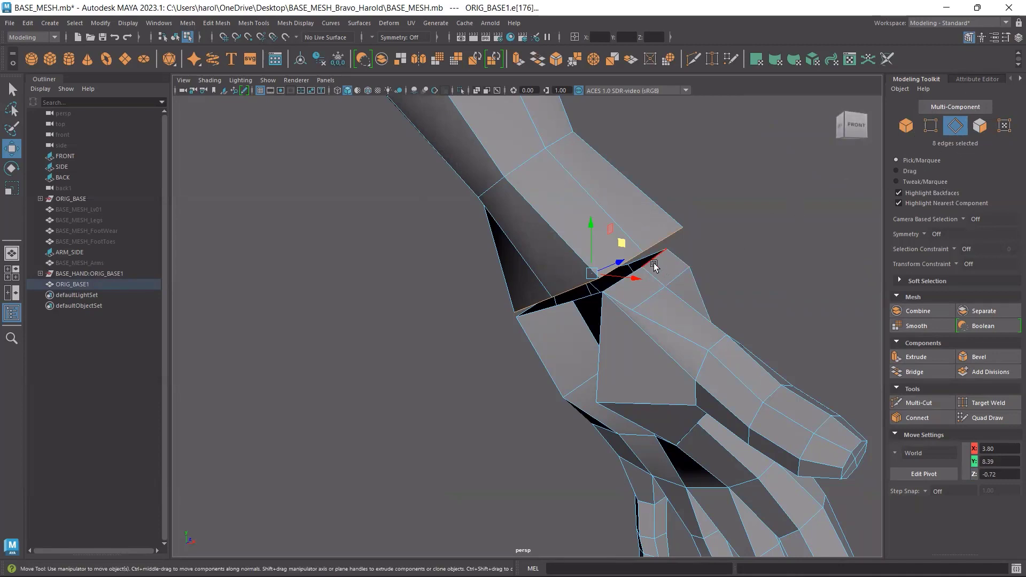
{"action": "middle_click_drag", "start_coordinate": [652, 263], "coordinate": [650, 273]}
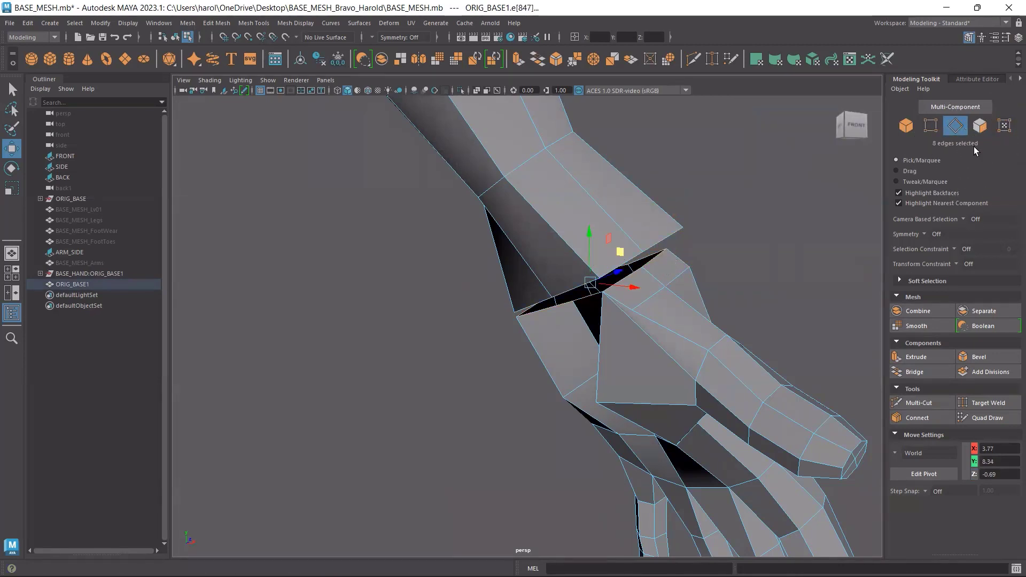
Convert the arm's wrist border loop to its adjoining ring of faces and delete that last forearm segment
{"action": "double_click", "coordinate": [669, 241]}
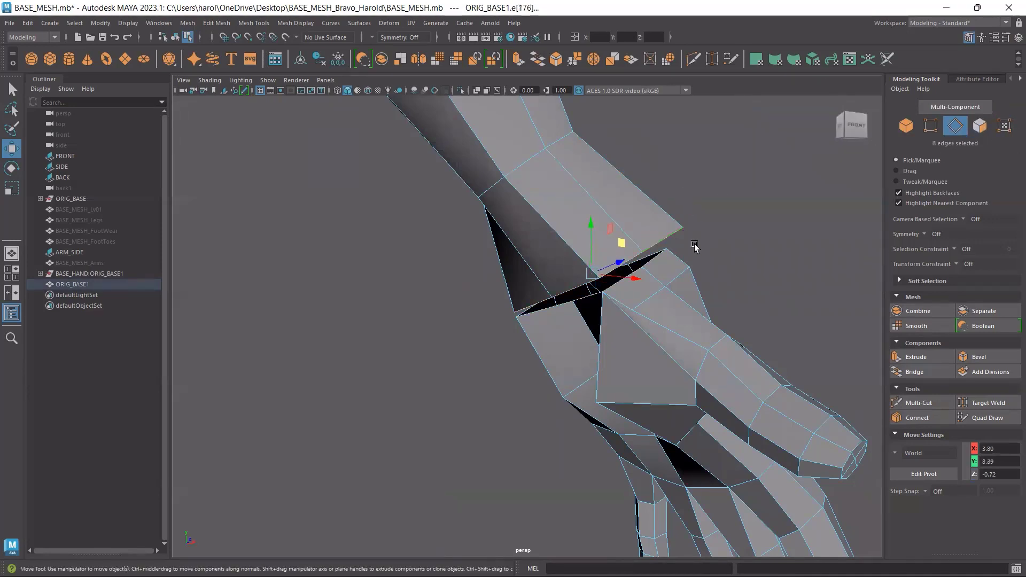
{"action": "left_click", "coordinate": [983, 129]}
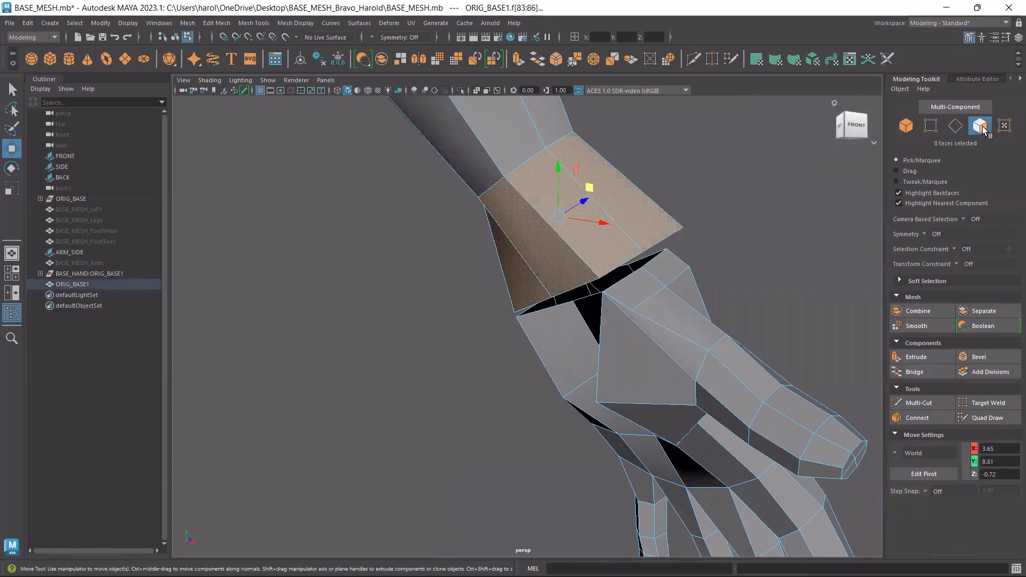
{"action": "left_click_drag", "start_coordinate": [703, 307], "coordinate": [650, 317], "text": "alt"}
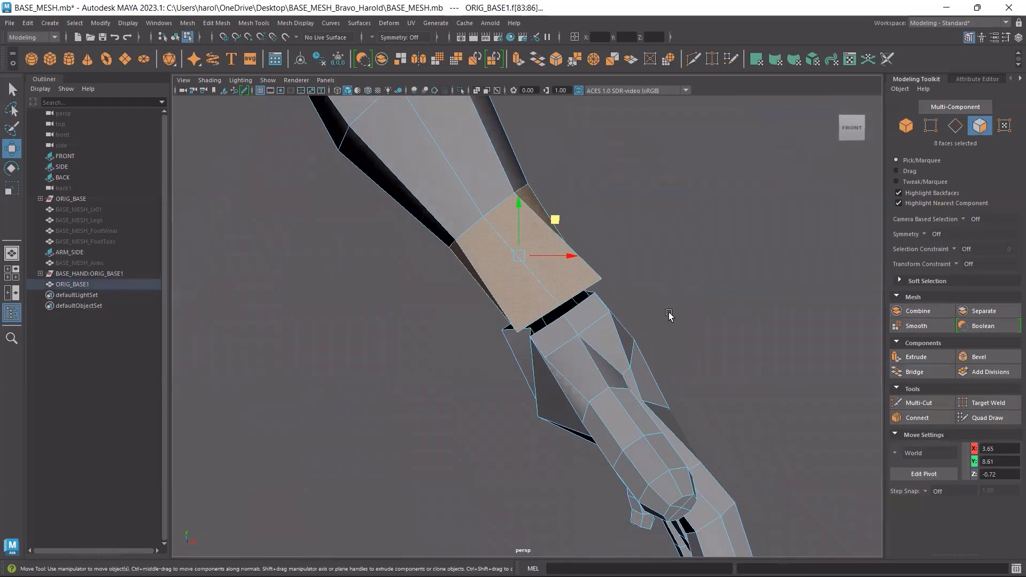
{"action": "key", "text": "Delete"}
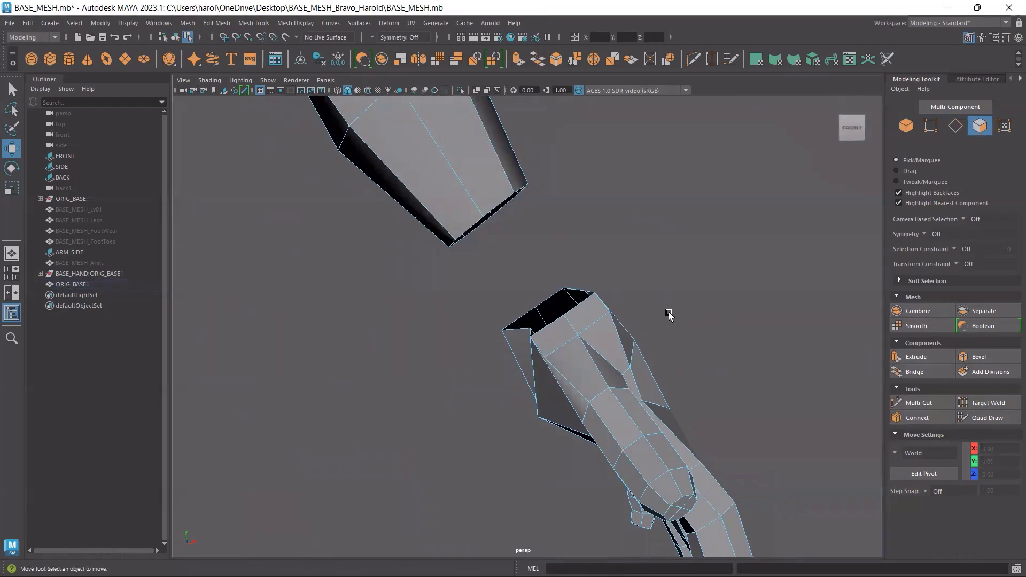
Bridge the thumb-side edge on the back of the hand's wrist to the matching edge of the forearm opening
{"action": "left_click_drag", "start_coordinate": [660, 329], "coordinate": [526, 304], "text": "alt"}
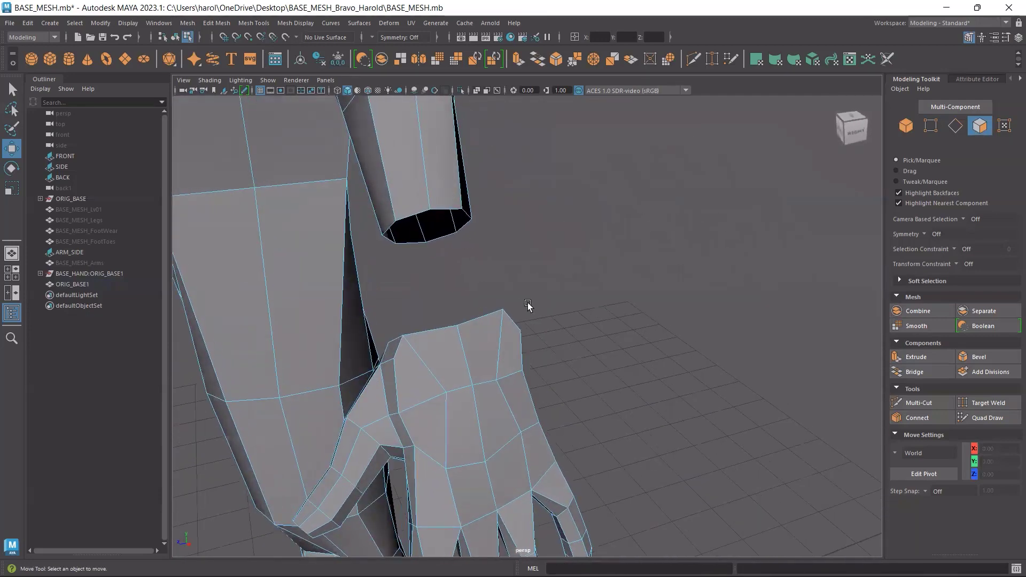
{"action": "left_click", "coordinate": [954, 125]}
{"action": "left_click", "coordinate": [384, 219]}
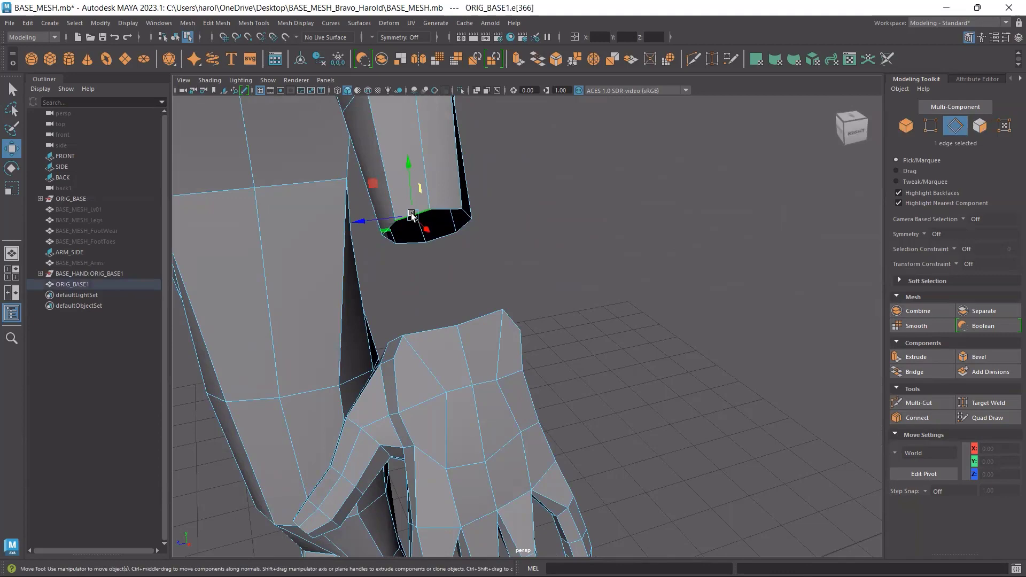
{"action": "left_click", "coordinate": [427, 332], "text": "shift"}
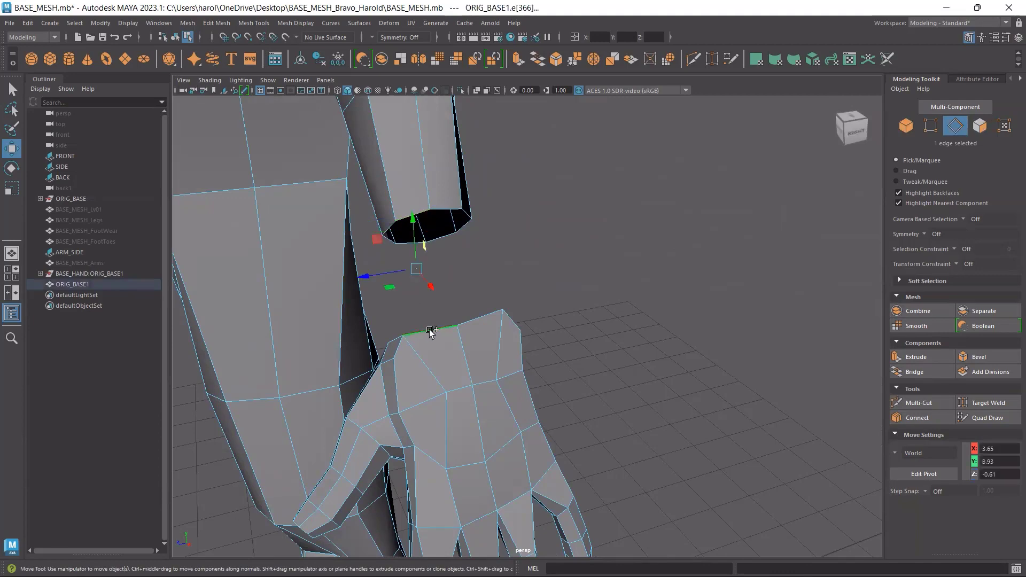
{"action": "left_click", "coordinate": [914, 371]}
{"action": "key", "text": "w"}
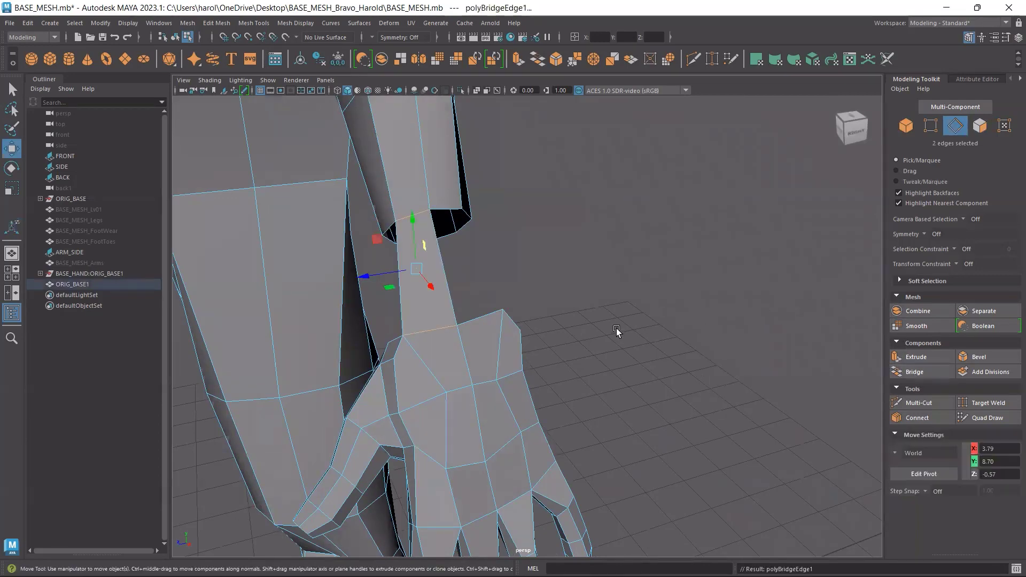
Bridge the neighbouring pair of edges across the back of the wrist, towards the little finger
{"action": "left_click_drag", "start_coordinate": [614, 334], "coordinate": [447, 233], "text": "alt"}
{"action": "left_click", "coordinate": [449, 213]}
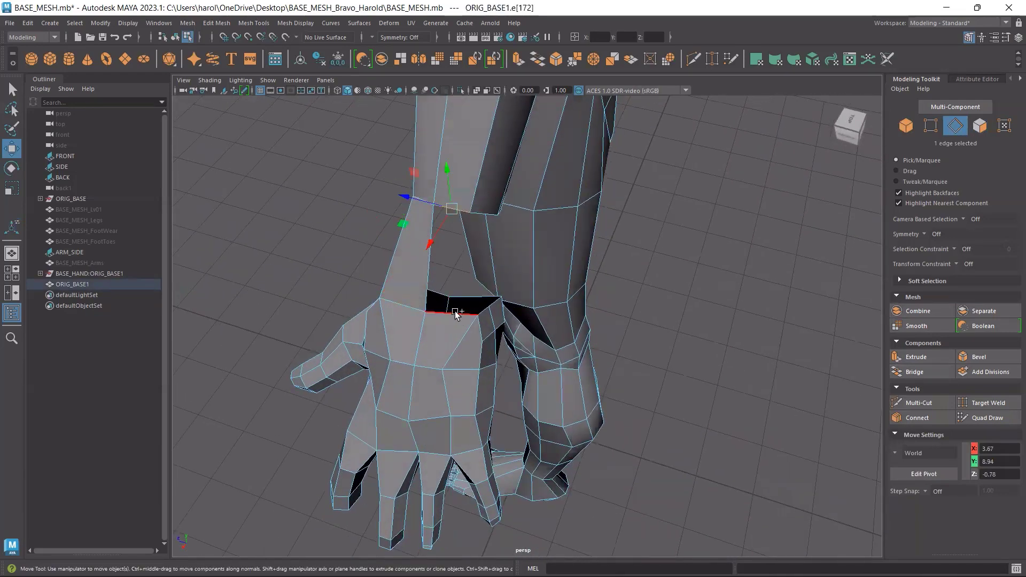
{"action": "left_click", "coordinate": [456, 314], "text": "shift"}
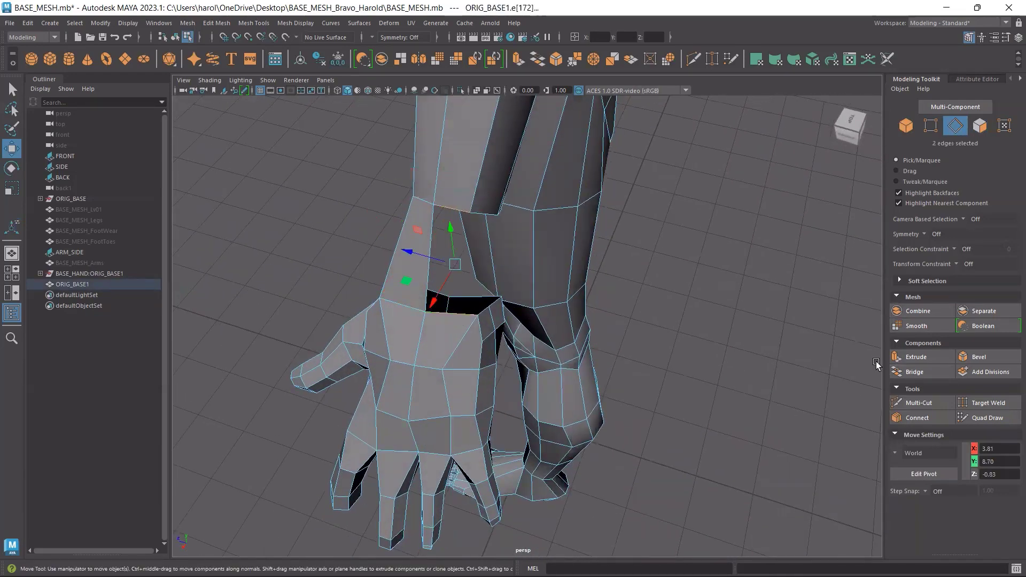
{"action": "left_click", "coordinate": [927, 372]}
{"action": "left_click_drag", "start_coordinate": [586, 327], "coordinate": [666, 234], "text": "alt"}
{"action": "key", "text": "w"}
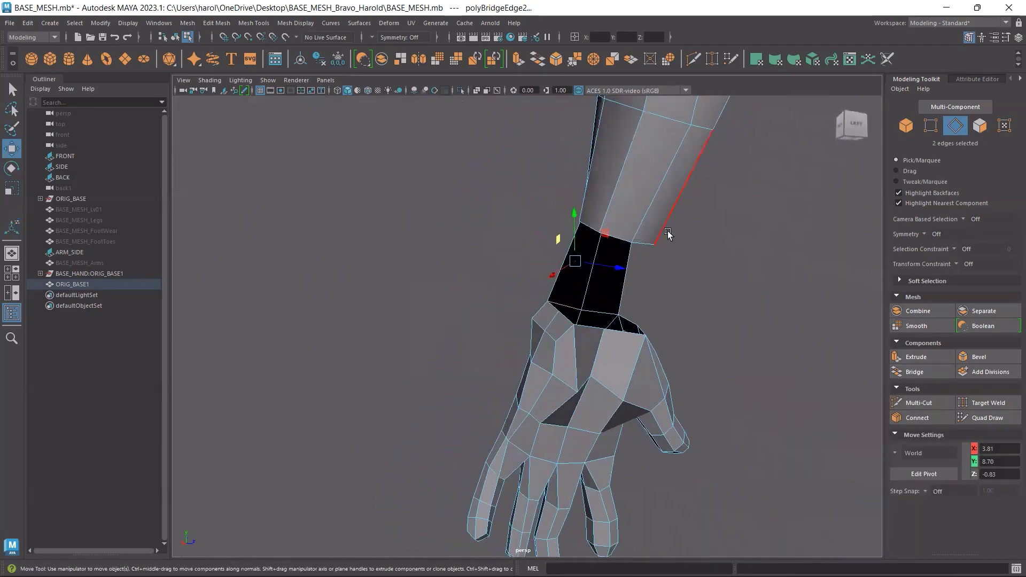
Bridge two adjacent pairs of forearm and hand border edges on the palm side of the wrist
{"action": "left_click", "coordinate": [618, 241]}
{"action": "left_click", "coordinate": [586, 327], "text": "shift"}
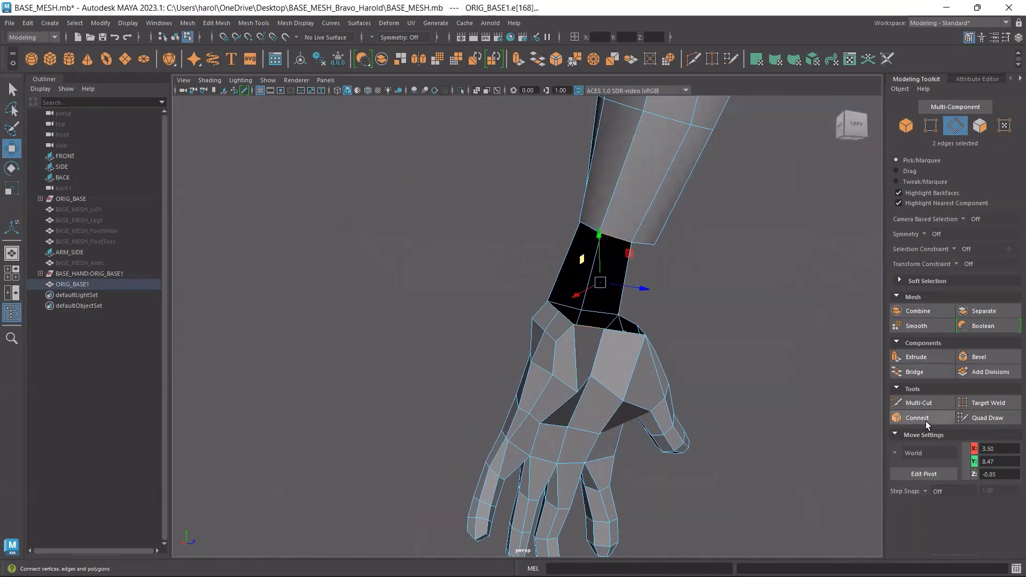
{"action": "left_click", "coordinate": [928, 370]}
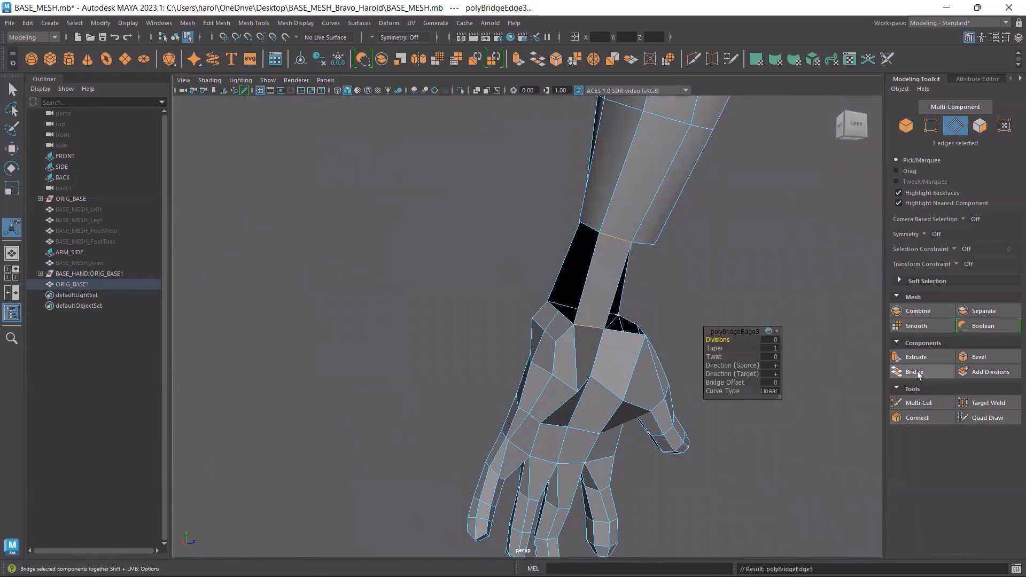
{"action": "left_click_drag", "start_coordinate": [726, 389], "coordinate": [627, 390], "text": "alt"}
{"action": "left_click_drag", "start_coordinate": [603, 282], "coordinate": [598, 256], "text": "alt"}
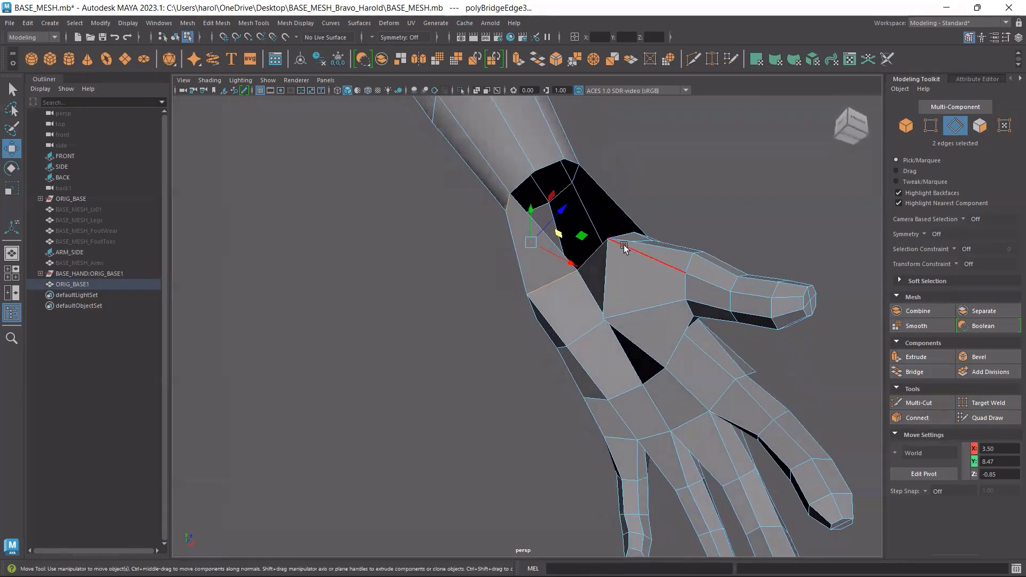
{"action": "left_click", "coordinate": [593, 256]}
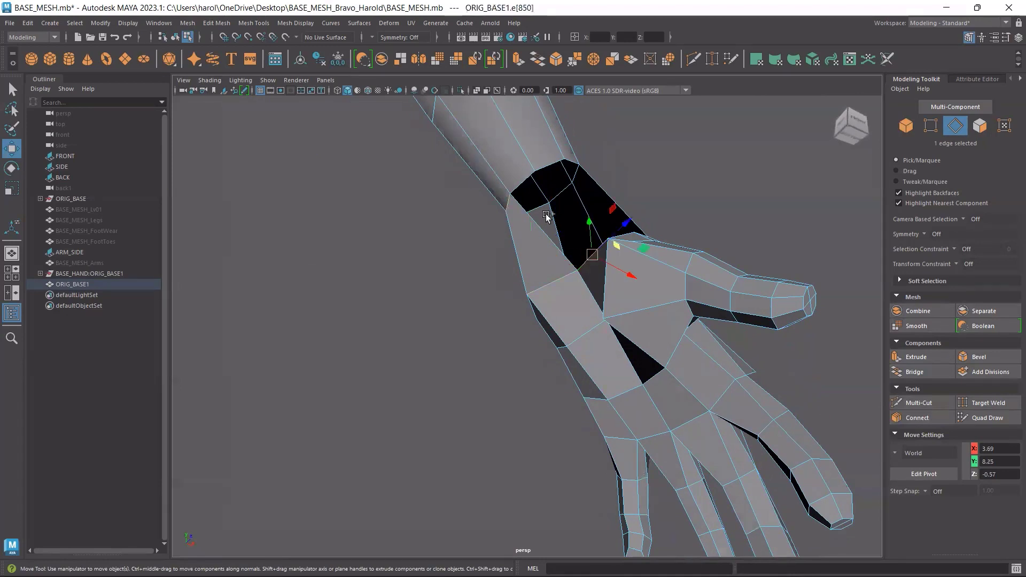
{"action": "left_click", "coordinate": [521, 174], "text": "shift"}
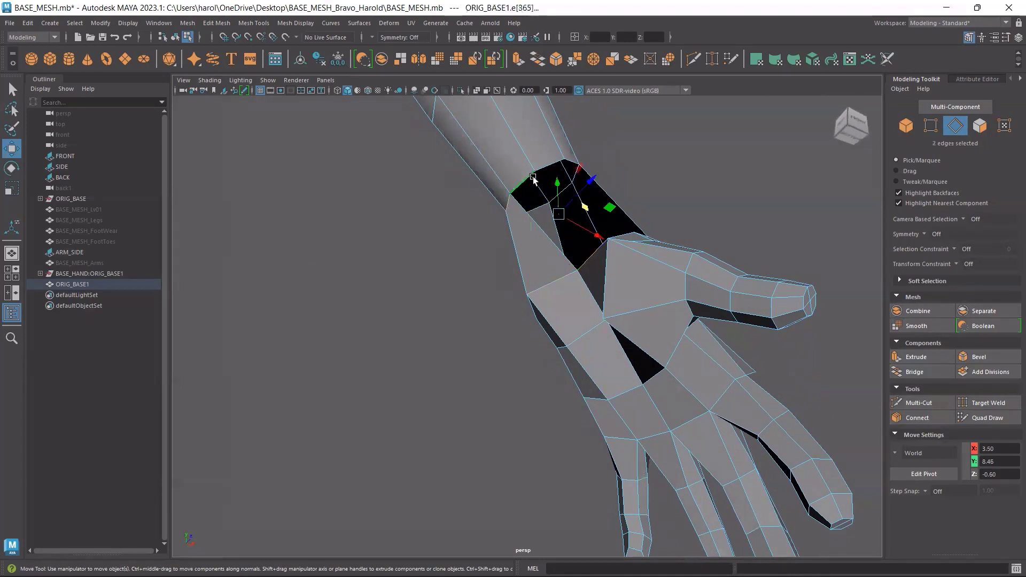
{"action": "left_click", "coordinate": [932, 369]}
Bridge the forearm and hand border edges on the thumb side, beside the first wrist strip
{"action": "left_click_drag", "start_coordinate": [710, 291], "coordinate": [491, 280], "text": "alt"}
{"action": "left_click", "coordinate": [501, 294]}
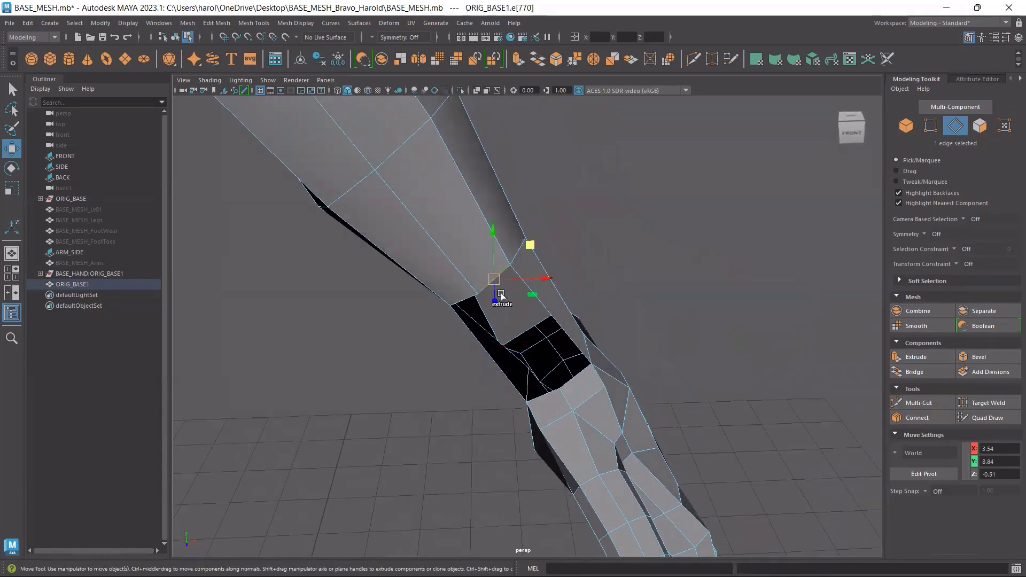
{"action": "left_click", "coordinate": [574, 379], "text": "shift"}
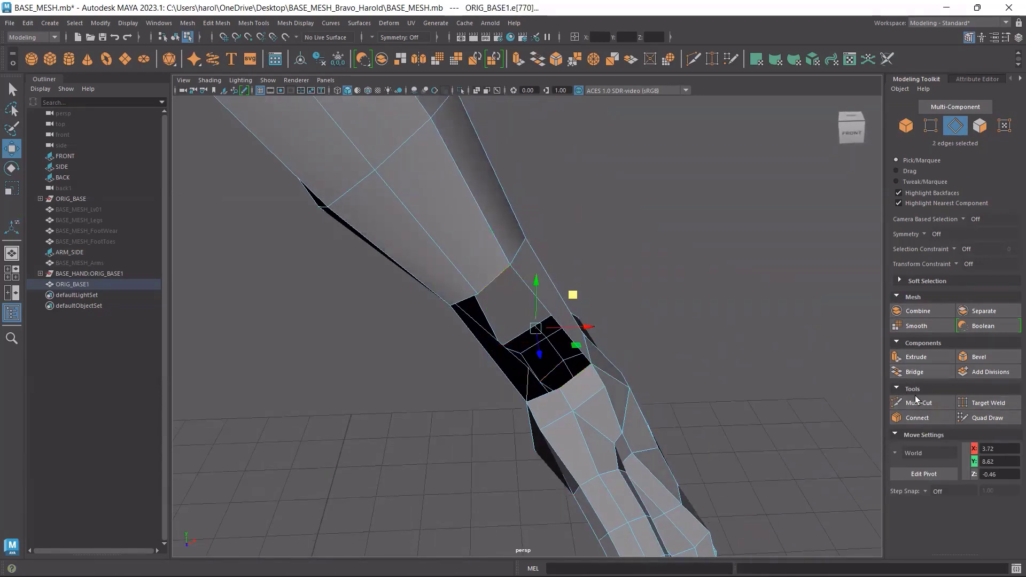
{"action": "left_click", "coordinate": [930, 372]}
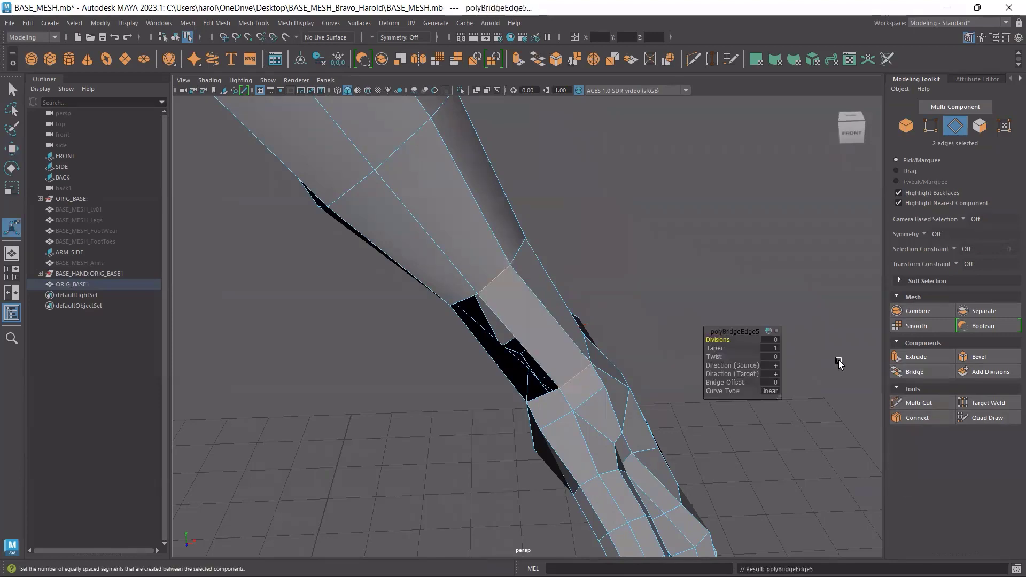
Bridge the open forearm and hand border edges directly beside the newest thumb-side strip on the front of the wrist
{"action": "left_click_drag", "start_coordinate": [528, 378], "coordinate": [541, 275], "text": "alt"}
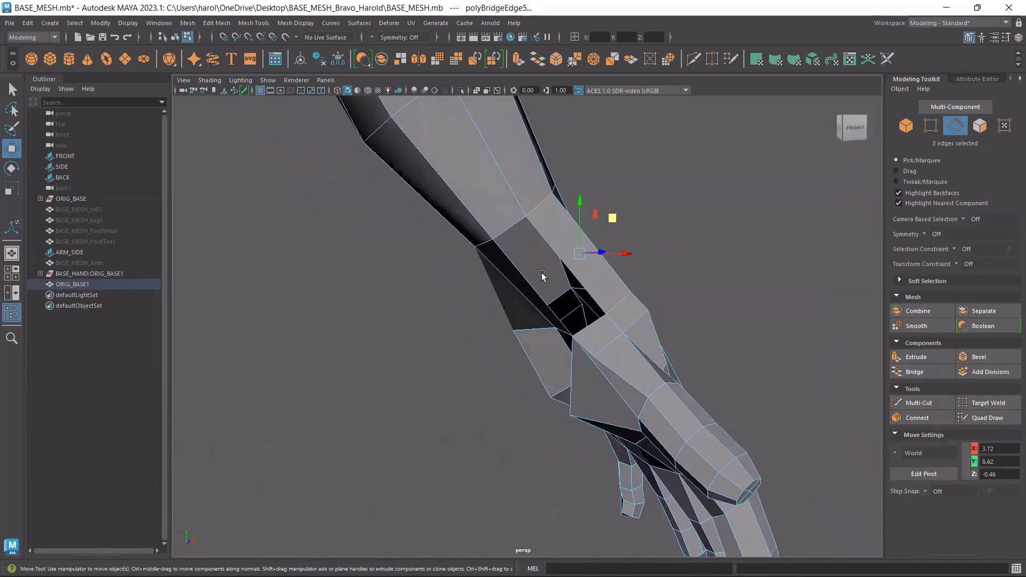
{"action": "left_click", "coordinate": [506, 223]}
{"action": "left_click", "coordinate": [593, 323], "text": "shift"}
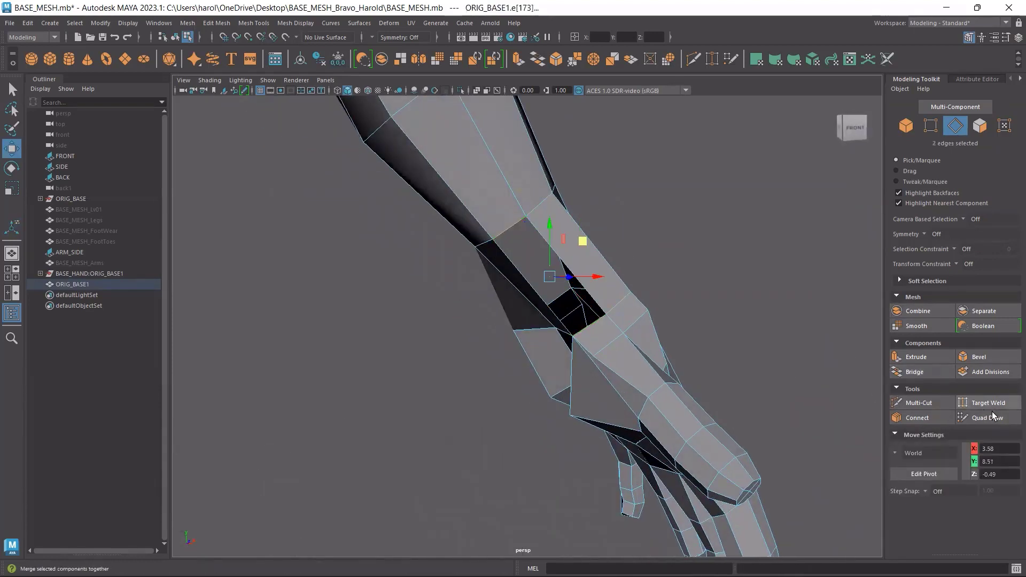
{"action": "left_click", "coordinate": [914, 372]}
{"action": "key", "text": "w"}
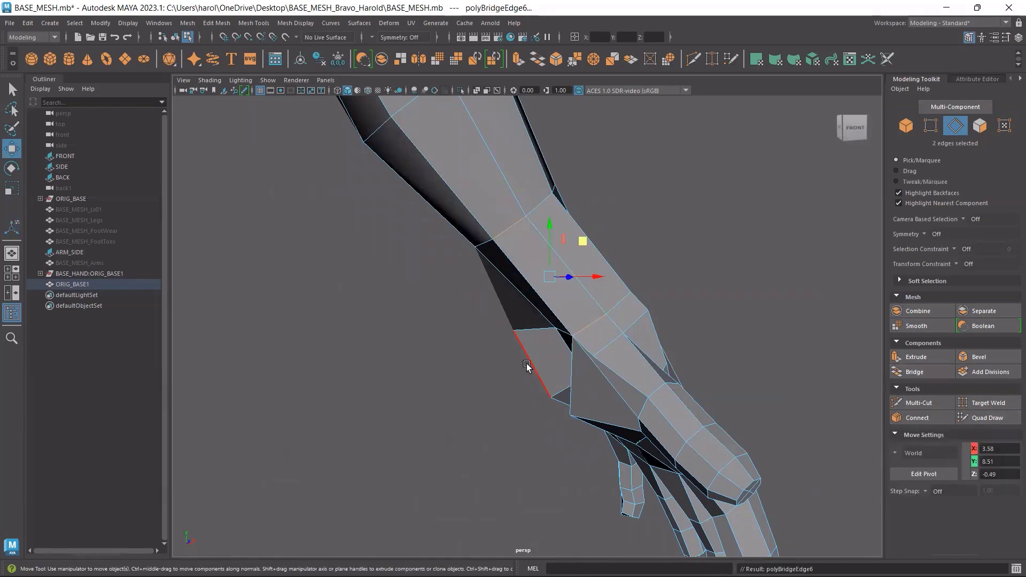
Bridge the body-side pair of forearm and hand border edges in the gap at the rear of the wrist
{"action": "left_click_drag", "start_coordinate": [576, 366], "coordinate": [624, 260], "text": "alt"}
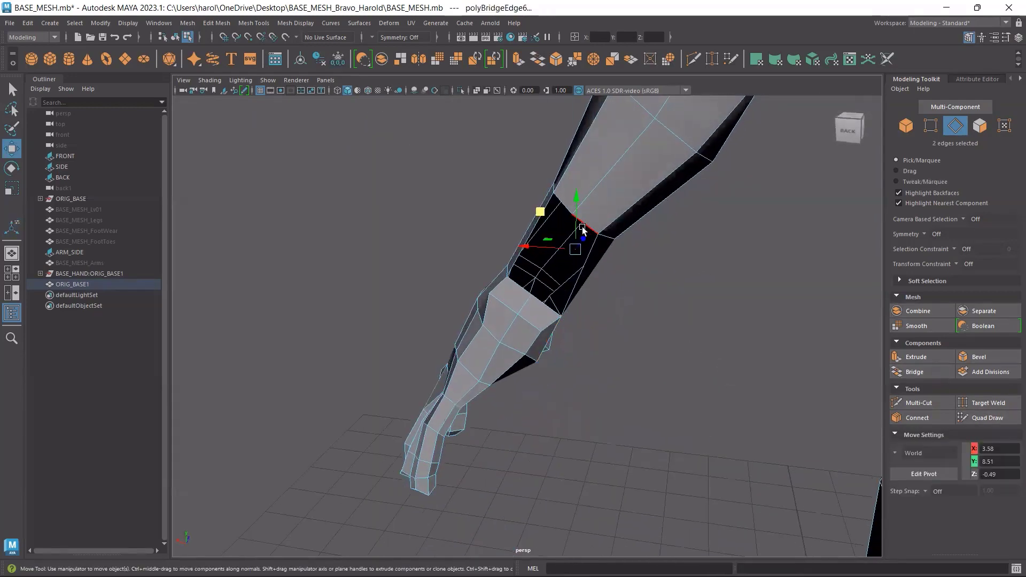
{"action": "left_click", "coordinate": [581, 226]}
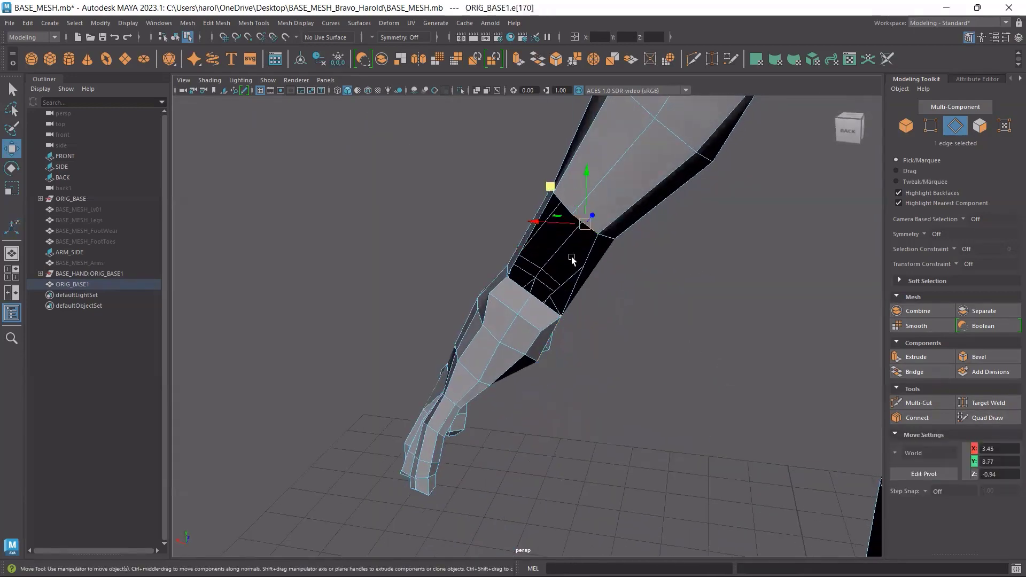
{"action": "left_click", "coordinate": [930, 372]}
{"action": "key", "text": "w"}
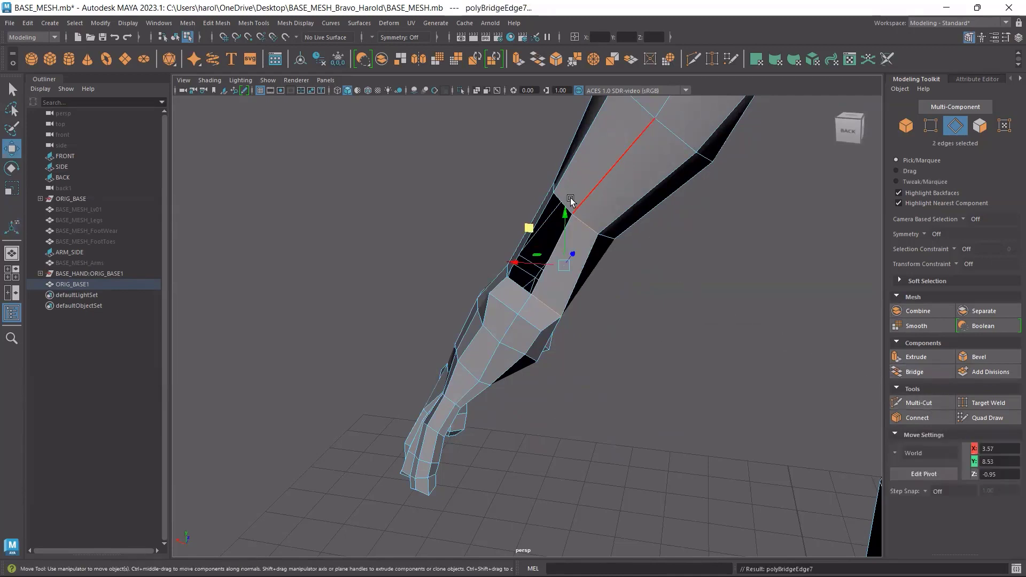
Bridge the last open pair of forearm and hand edges at the rear of the wrist to close the gap
{"action": "left_click", "coordinate": [567, 202]}
{"action": "left_click_drag", "start_coordinate": [611, 208], "coordinate": [671, 187], "text": "alt"}
{"action": "left_click", "coordinate": [532, 322], "text": "shift"}
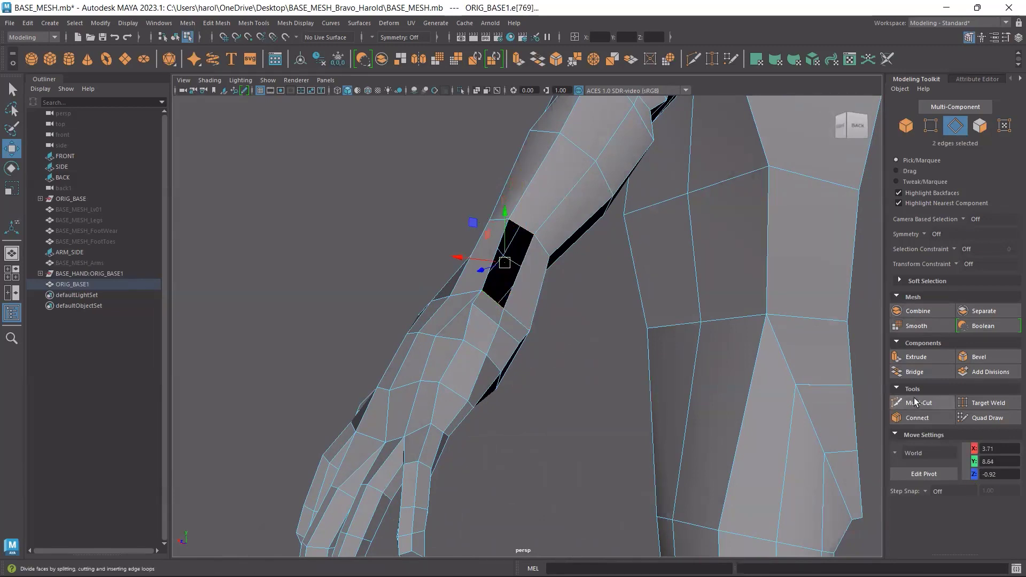
{"action": "left_click", "coordinate": [929, 376]}
{"action": "key", "text": "w"}
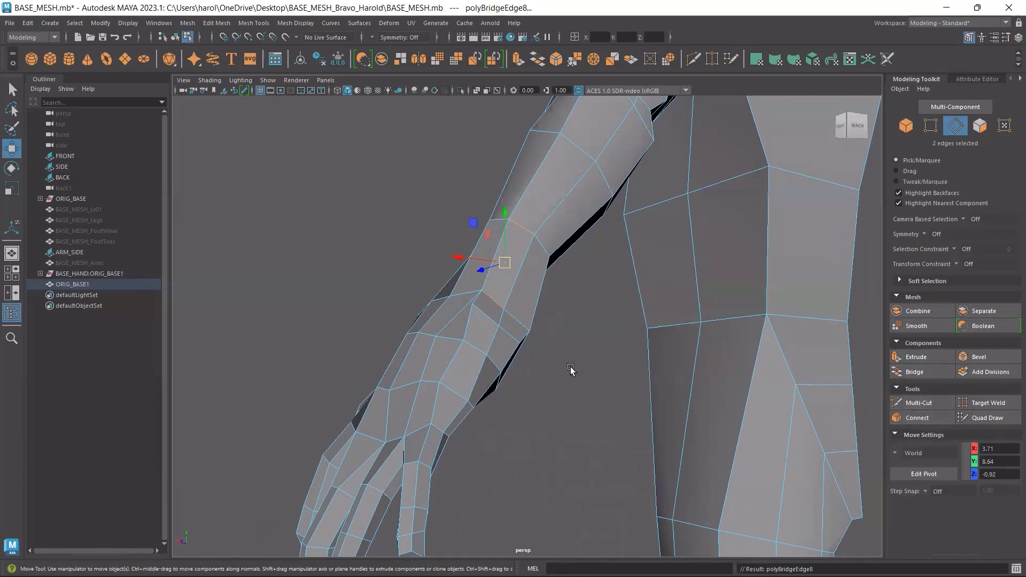
Clear the edge selection and examine the joined hand and whole half-body in smooth mesh preview
{"action": "left_click", "coordinate": [571, 370]}
{"action": "scroll", "coordinate": [568, 369], "scroll_direction": "down", "scroll_amount": 3}
{"action": "scroll", "coordinate": [567, 371], "scroll_direction": "down", "scroll_amount": 2}
{"action": "left_click_drag", "start_coordinate": [565, 373], "coordinate": [548, 439], "text": "alt"}
{"action": "key", "text": "3"}
{"action": "scroll", "coordinate": [515, 359], "scroll_direction": "up", "scroll_amount": 4}
{"action": "scroll", "coordinate": [608, 410], "scroll_direction": "down", "scroll_amount": 5}
{"action": "scroll", "coordinate": [558, 430], "scroll_direction": "down", "scroll_amount": 5}
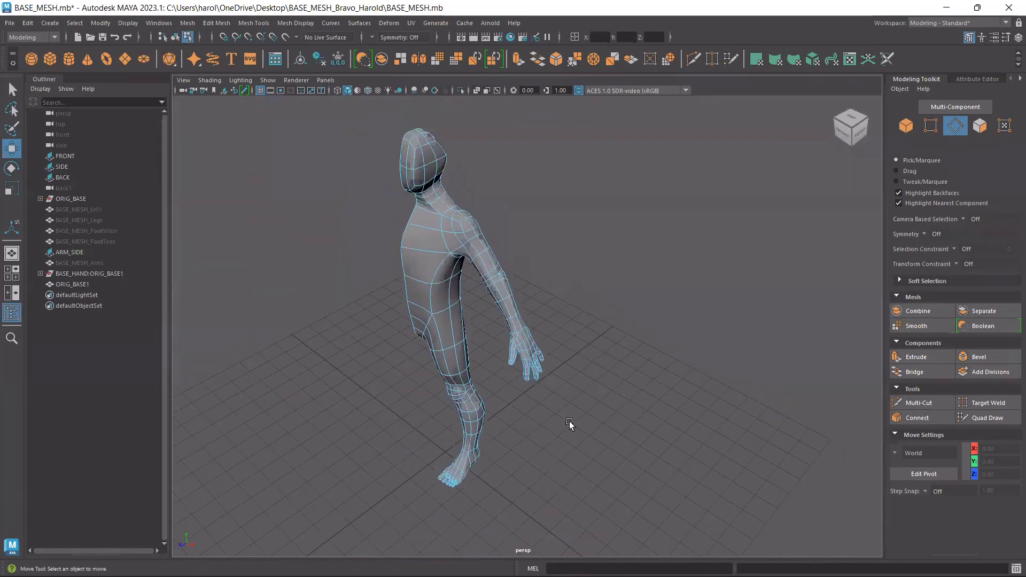
Save the scene and return the body mesh to object mode with its unsmoothed display
{"action": "left_click", "coordinate": [905, 125]}
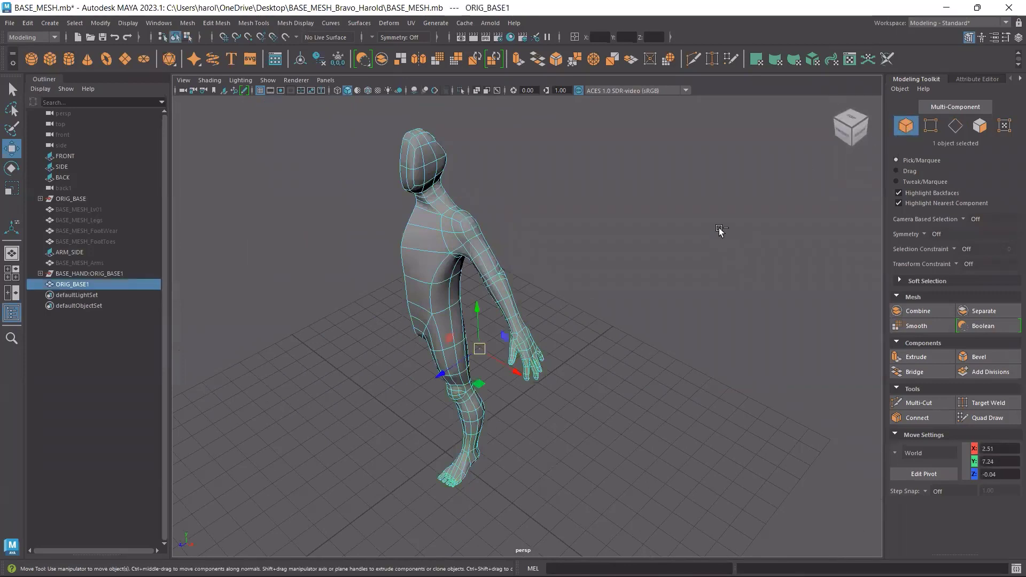
{"action": "key", "text": "ctrl+s"}
{"action": "key", "text": "1"}
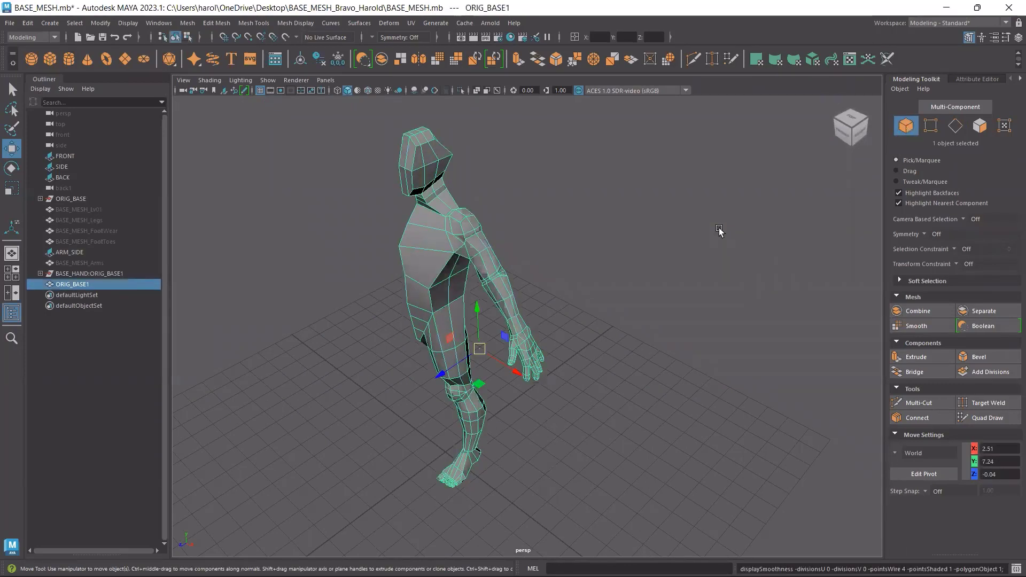
Examine the low-poly half-body from several angles, both unselected and selected, including its open centre line
{"action": "left_click_drag", "start_coordinate": [606, 350], "coordinate": [632, 277], "text": "alt"}
{"action": "scroll", "coordinate": [633, 279], "scroll_direction": "up", "scroll_amount": 3}
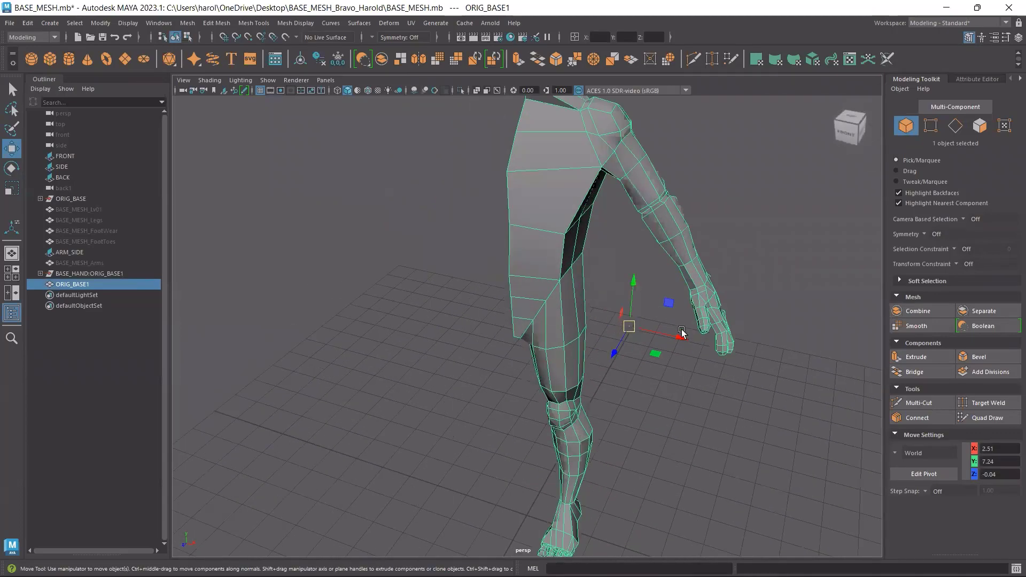
{"action": "left_click_drag", "start_coordinate": [681, 332], "coordinate": [716, 398], "text": "alt"}
{"action": "left_click_drag", "start_coordinate": [652, 386], "coordinate": [654, 386]}
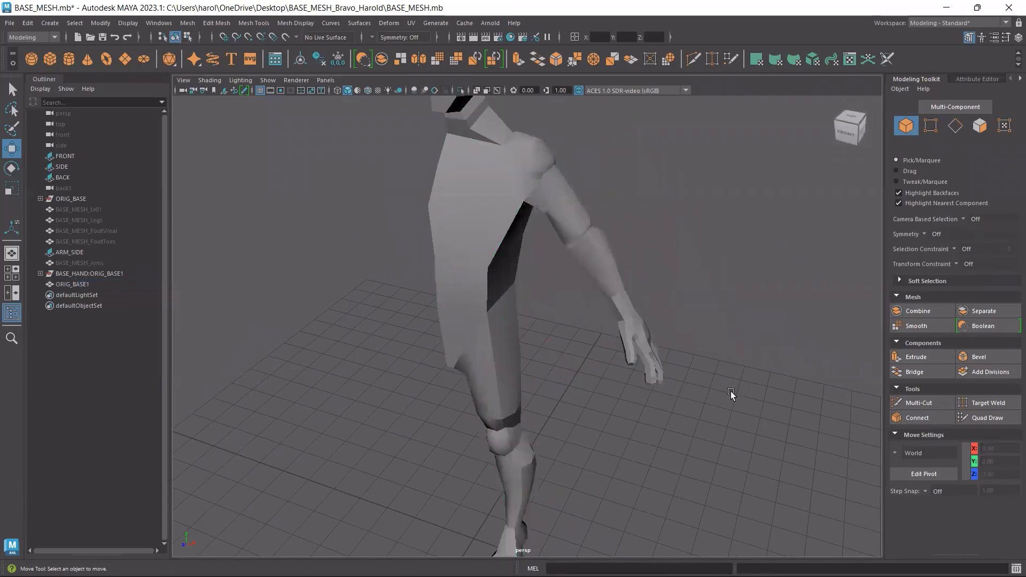
{"action": "left_click_drag", "start_coordinate": [729, 391], "coordinate": [715, 350], "text": "alt"}
{"action": "left_click", "coordinate": [614, 364]}
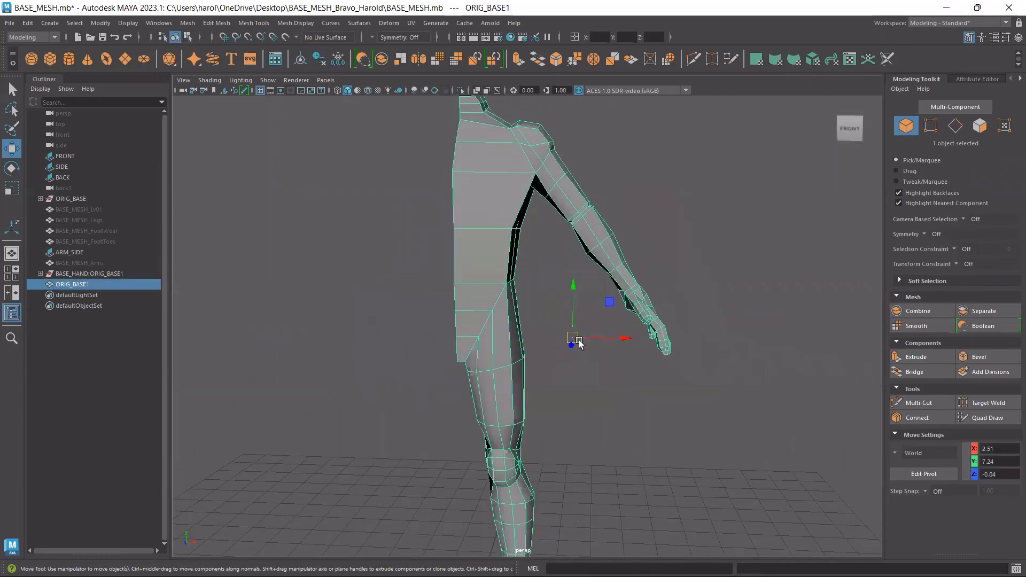
{"action": "left_click_drag", "start_coordinate": [578, 343], "coordinate": [582, 344], "text": "alt"}
{"action": "scroll", "coordinate": [583, 346], "scroll_direction": "down", "scroll_amount": 2}
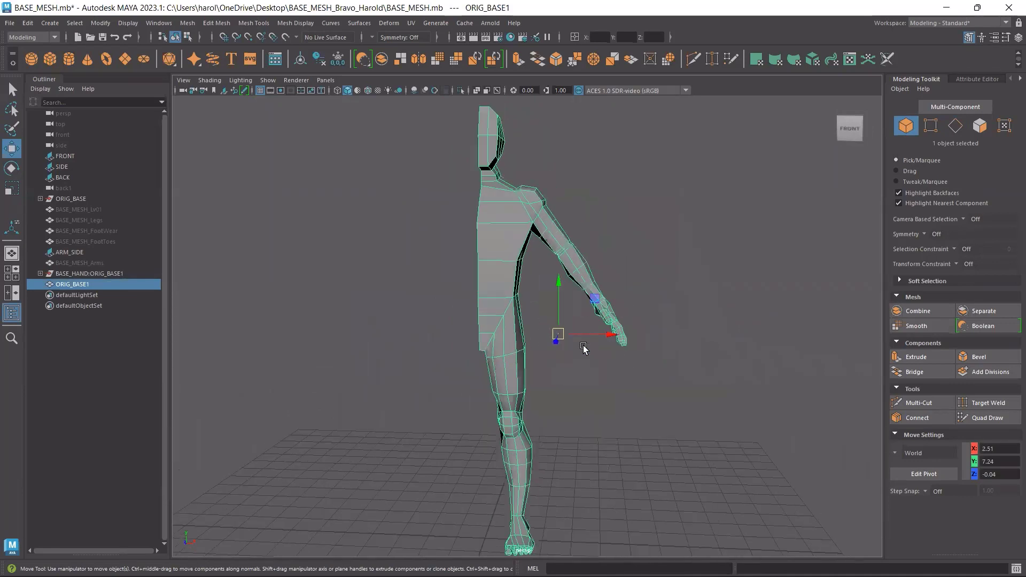
{"action": "key", "text": "ctrl"}
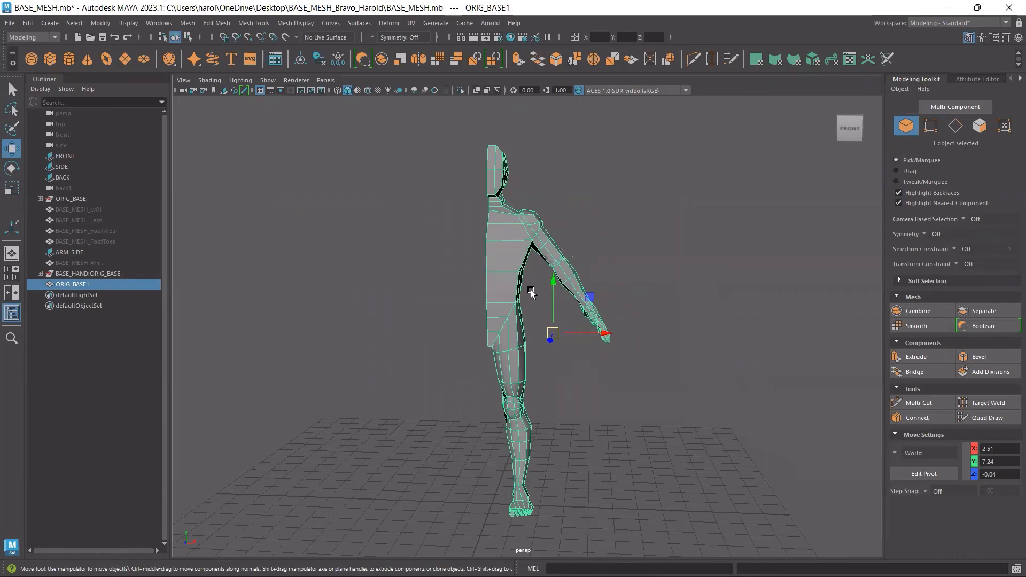
{"action": "left_click_drag", "start_coordinate": [550, 337], "coordinate": [557, 337], "text": "alt"}
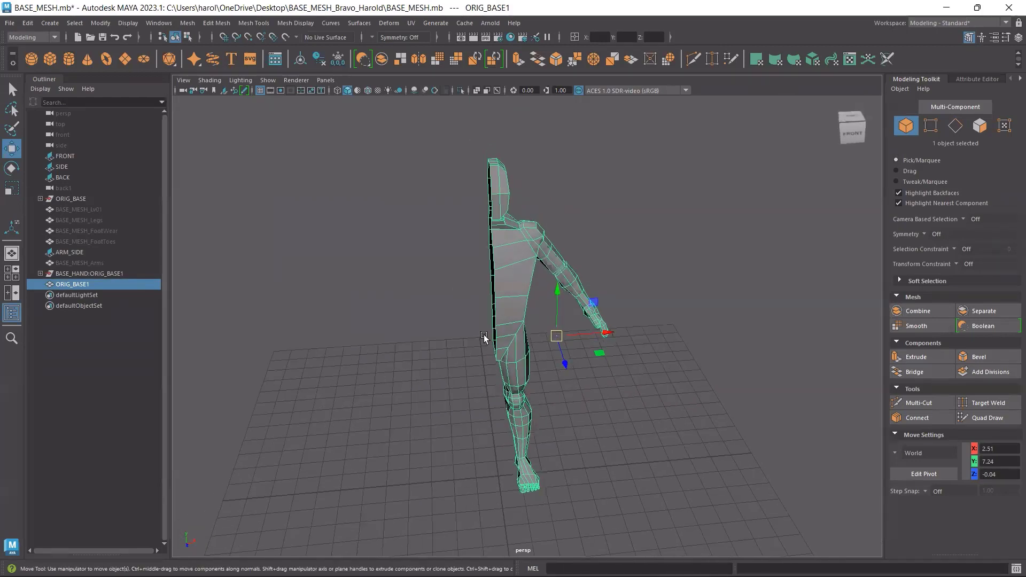
{"action": "left_click_drag", "start_coordinate": [613, 405], "coordinate": [594, 414], "text": "alt"}
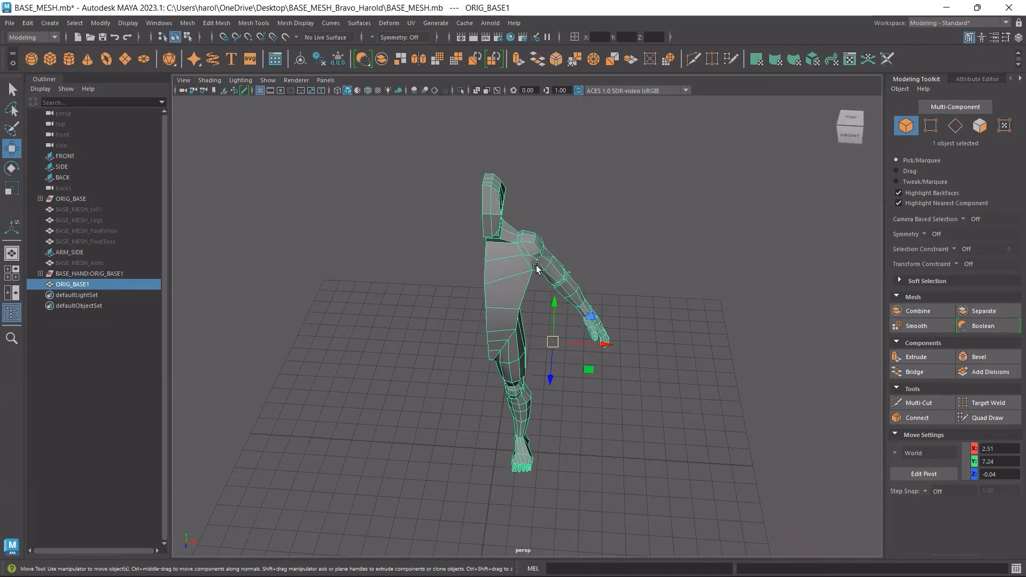
Switch to the orthographic front view and show the grid, framing the whole half-body
{"action": "key", "text": "space"}
{"action": "middle_click_drag", "start_coordinate": [482, 407], "coordinate": [508, 322], "text": "alt"}
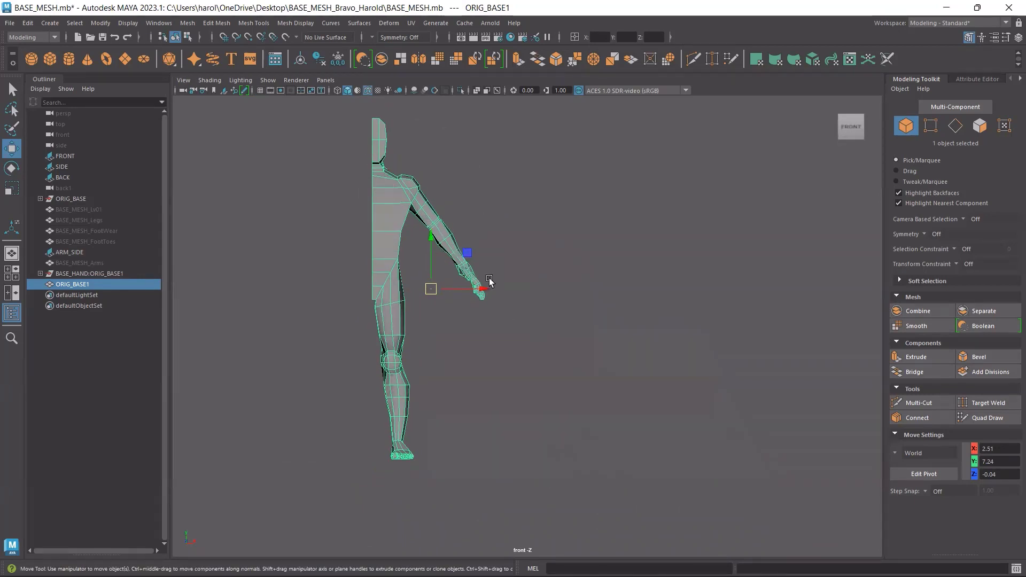
{"action": "key", "text": "ctrl"}
{"action": "key", "text": "ctrl"}
{"action": "key", "text": "ctrl"}
{"action": "key", "text": "ctrl"}
{"action": "key", "text": "ctrl"}
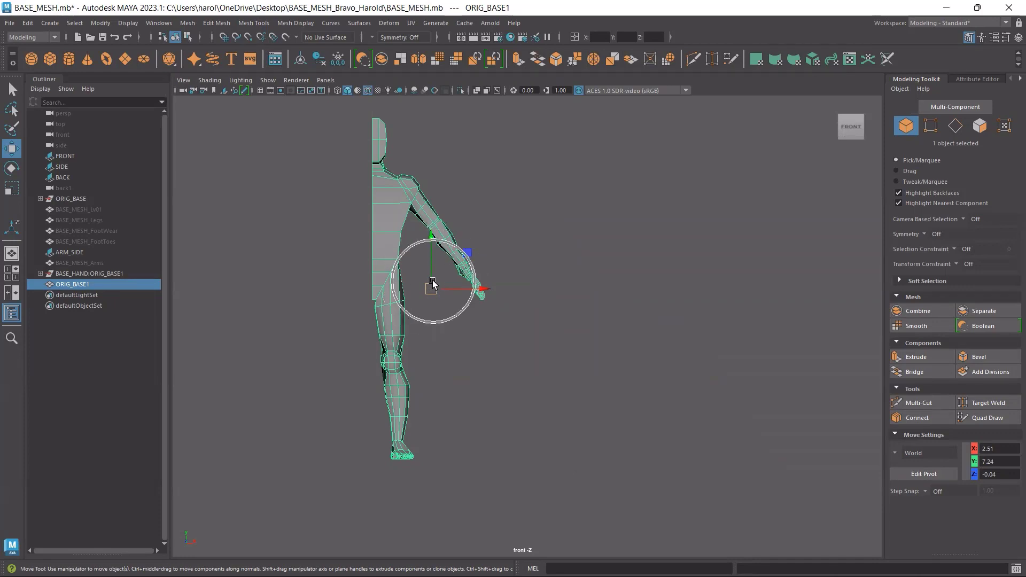
{"action": "key", "text": "ctrl"}
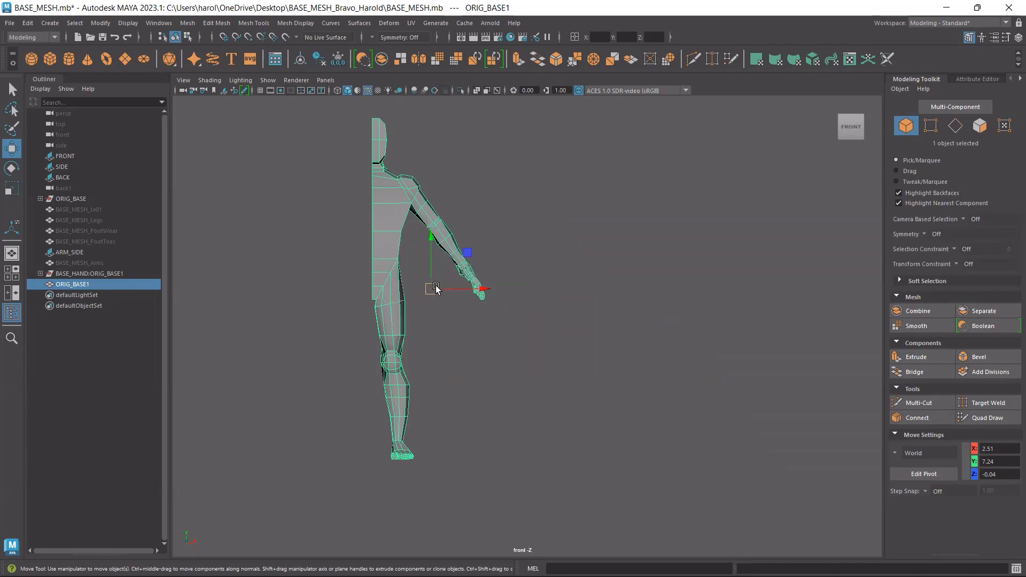
{"action": "key", "text": "ctrl"}
{"action": "left_click", "coordinate": [261, 88]}
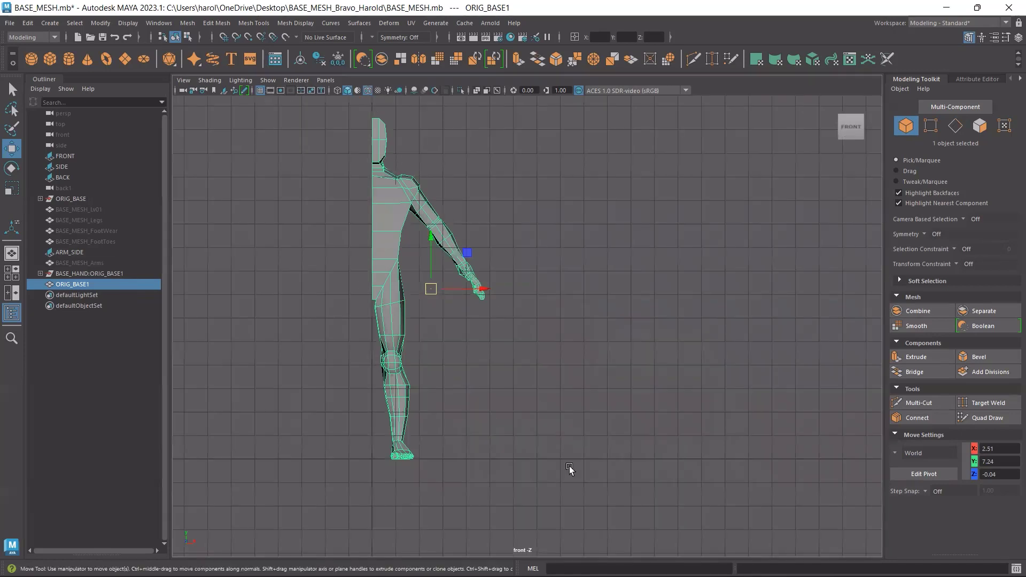
{"action": "middle_click_drag", "start_coordinate": [569, 466], "coordinate": [620, 451], "text": "alt"}
{"action": "scroll", "coordinate": [643, 418], "scroll_direction": "down", "scroll_amount": 4}
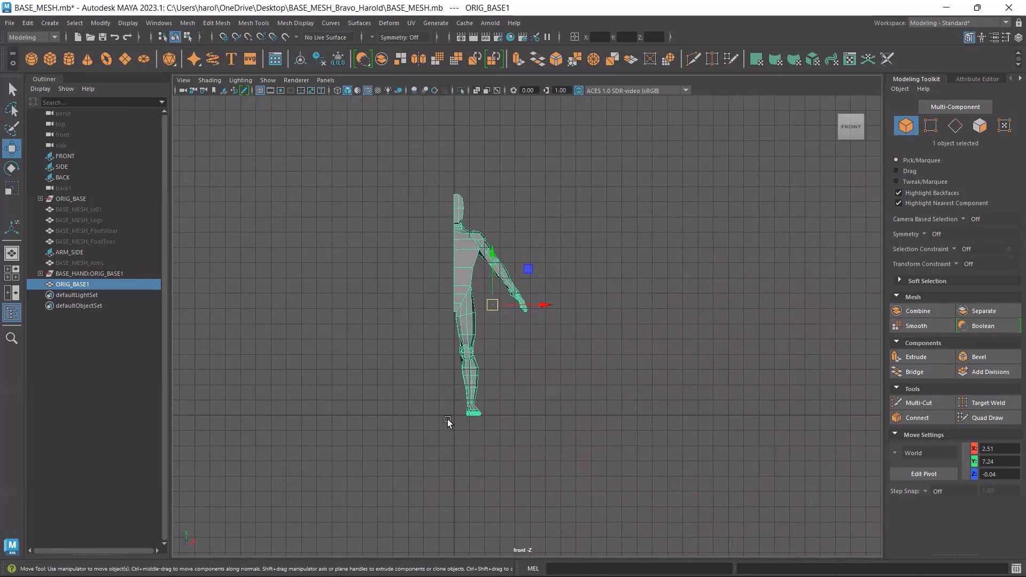
Edit the body mesh's pivot, setting its X and Y positions to 0
{"action": "left_click", "coordinate": [447, 407]}
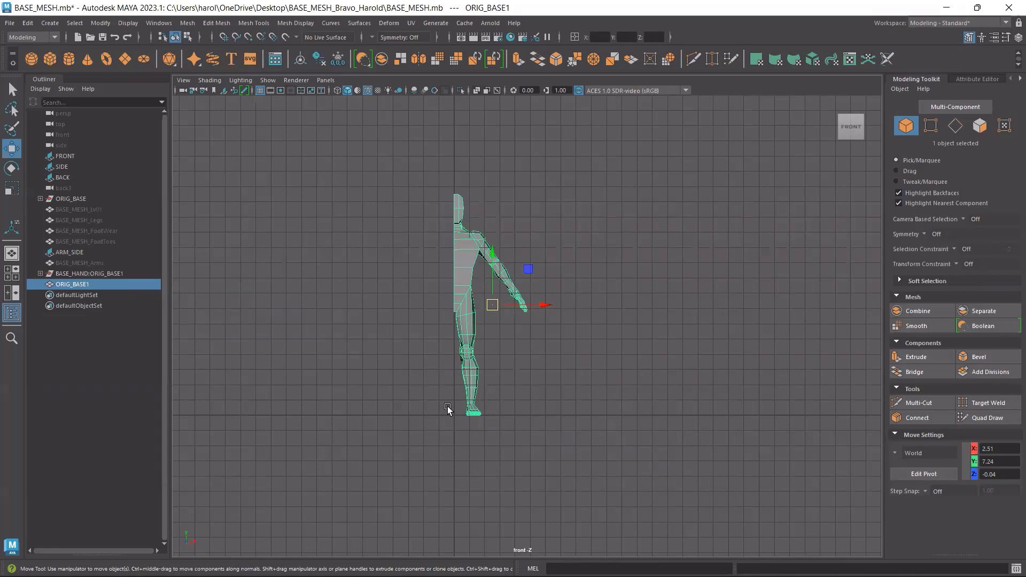
{"action": "key", "text": "d"}
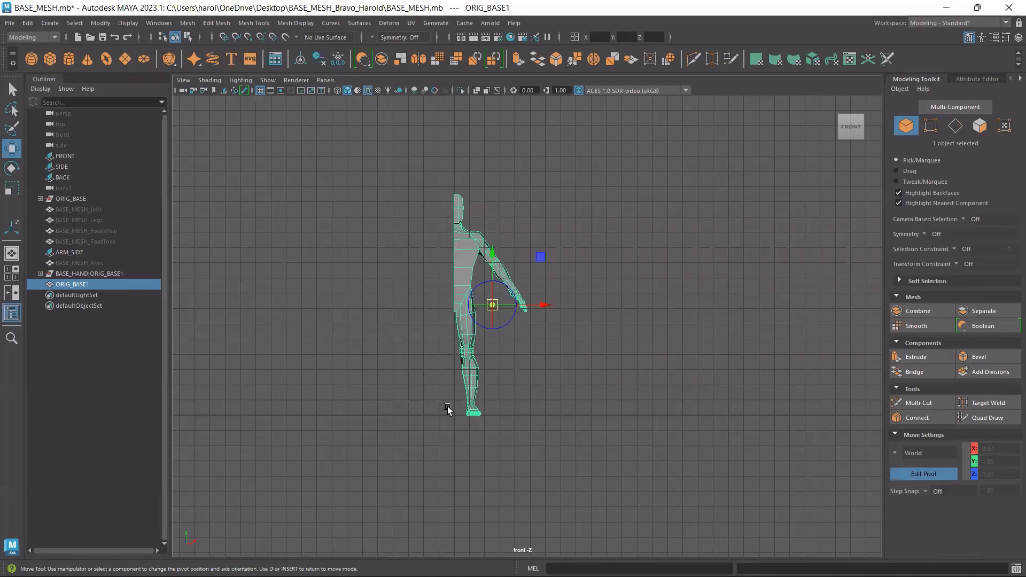
{"action": "left_click", "coordinate": [602, 37]}
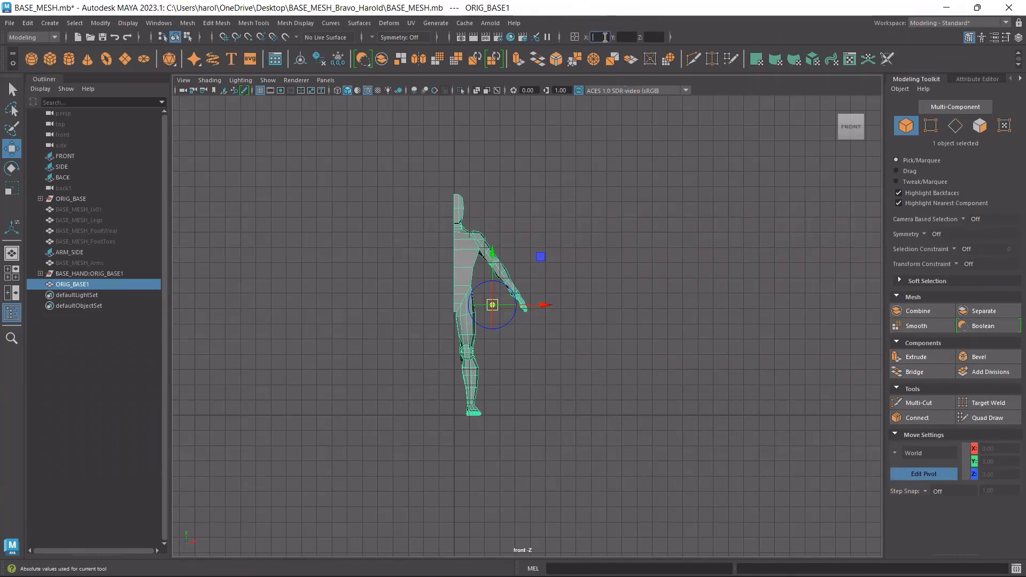
{"action": "type", "text": "0"}
{"action": "key", "text": "Return"}
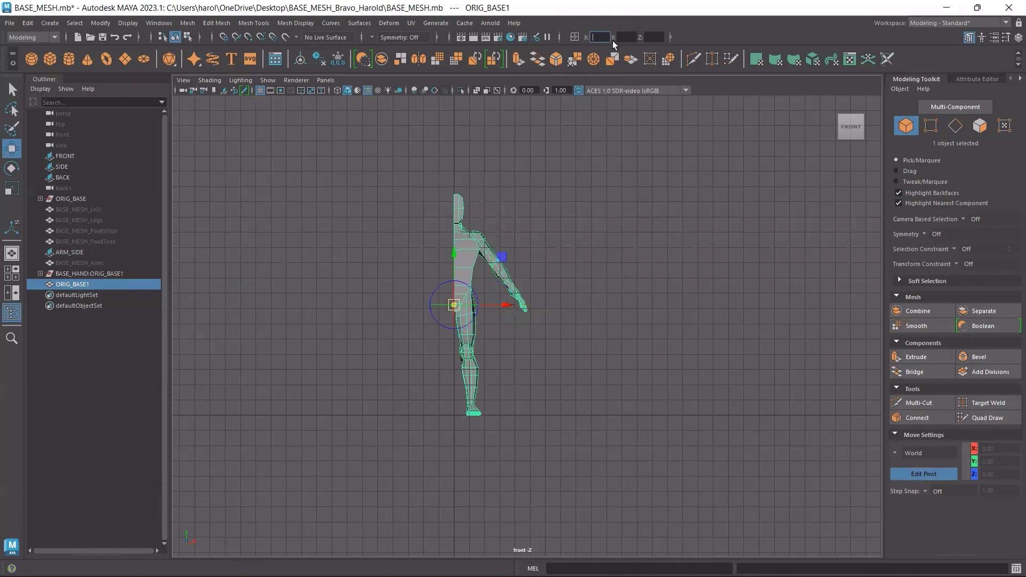
{"action": "left_click", "coordinate": [623, 38]}
{"action": "type", "text": "0"}
{"action": "key", "text": "Return"}
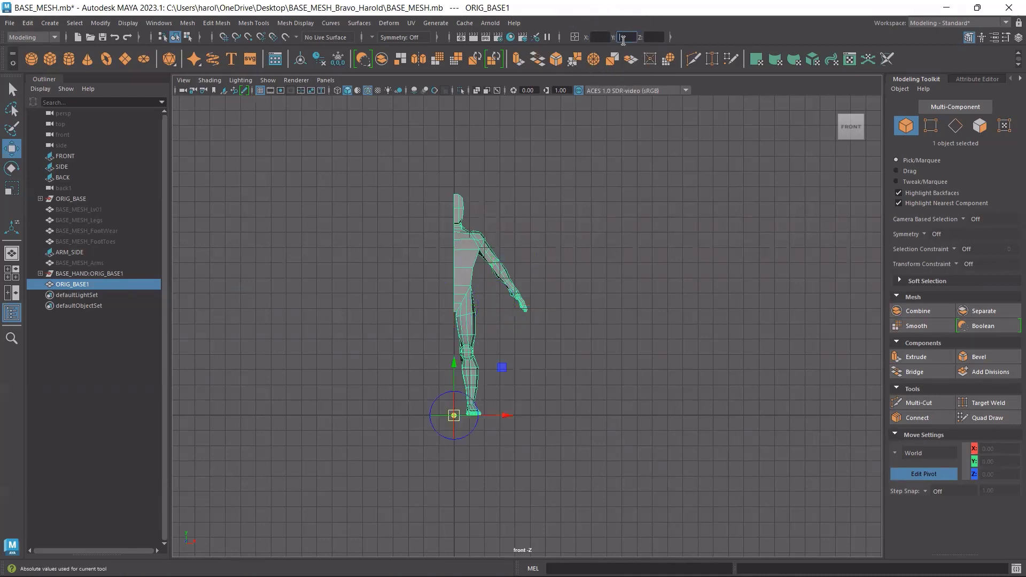
{"action": "left_click", "coordinate": [661, 37]}
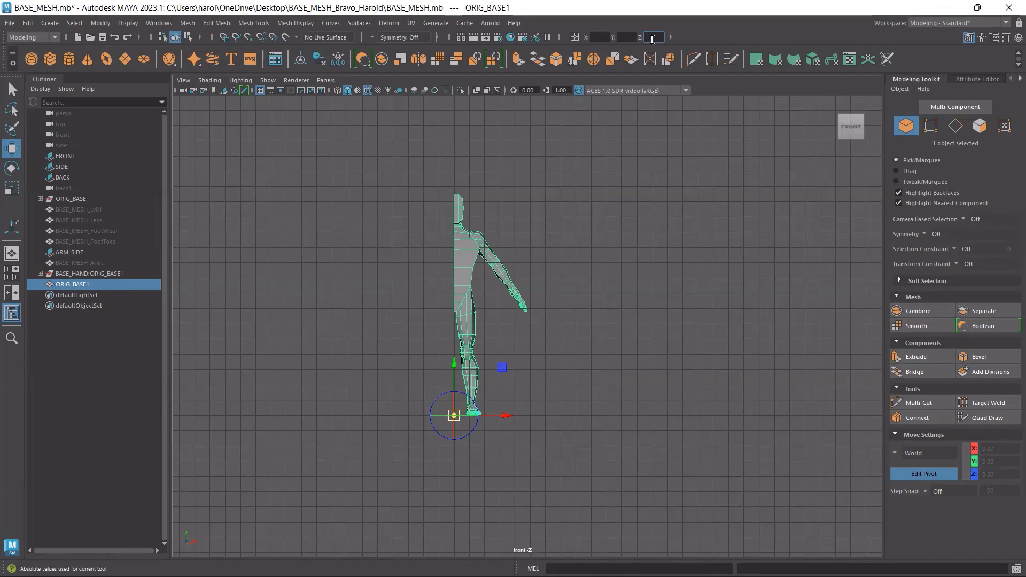
Show the body mesh's transform attributes in the Channel Box
{"action": "left_click", "coordinate": [1018, 37]}
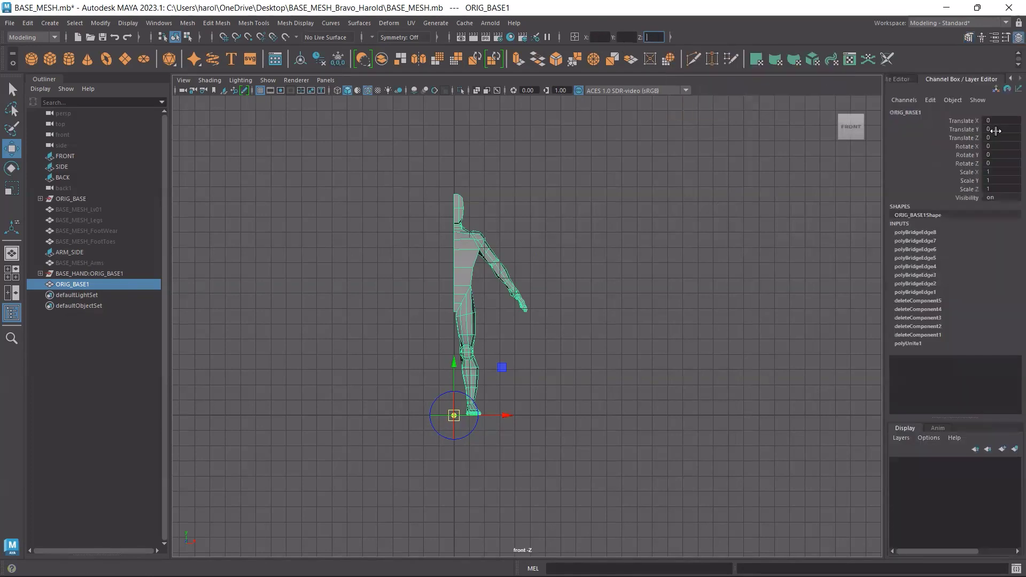
{"action": "key", "text": "ctrl"}
{"action": "key", "text": "ctrl"}
{"action": "key", "text": "ctrl"}
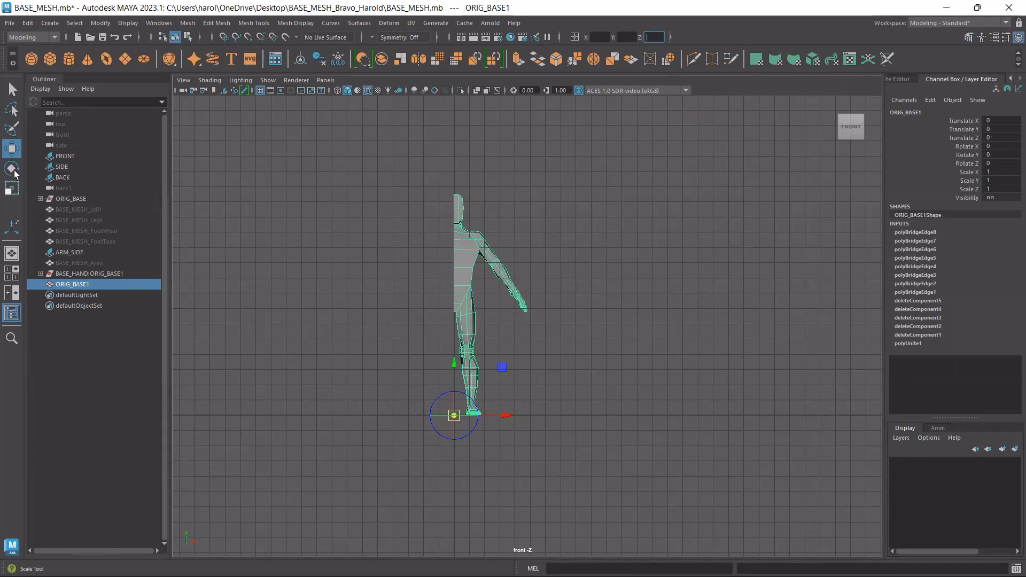
Leave pivot editing with the body mesh ORIG_BASE1 selected and save the scene
{"action": "left_click", "coordinate": [406, 259]}
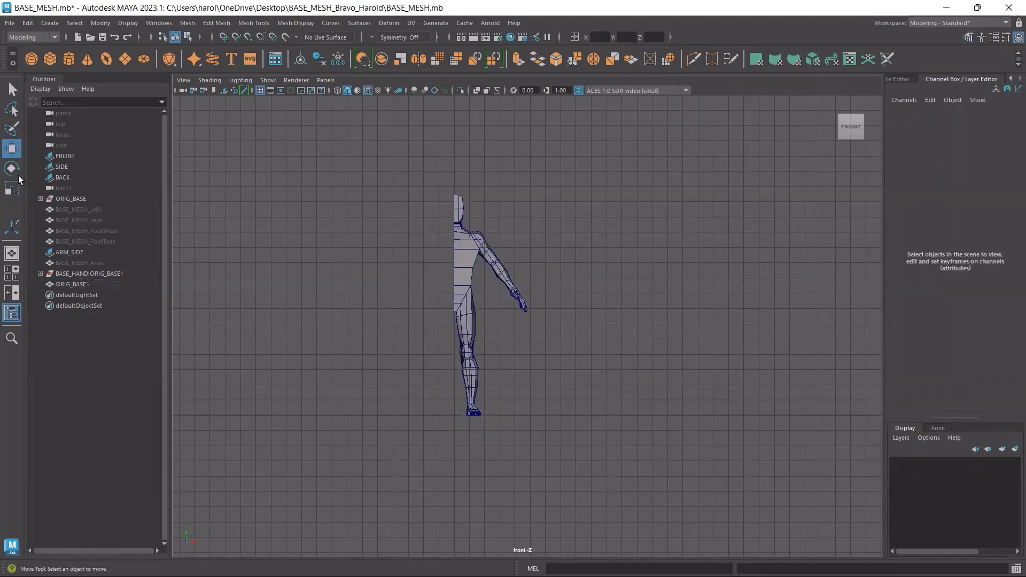
{"action": "left_click", "coordinate": [465, 253]}
{"action": "key", "text": "d"}
{"action": "key", "text": "d"}
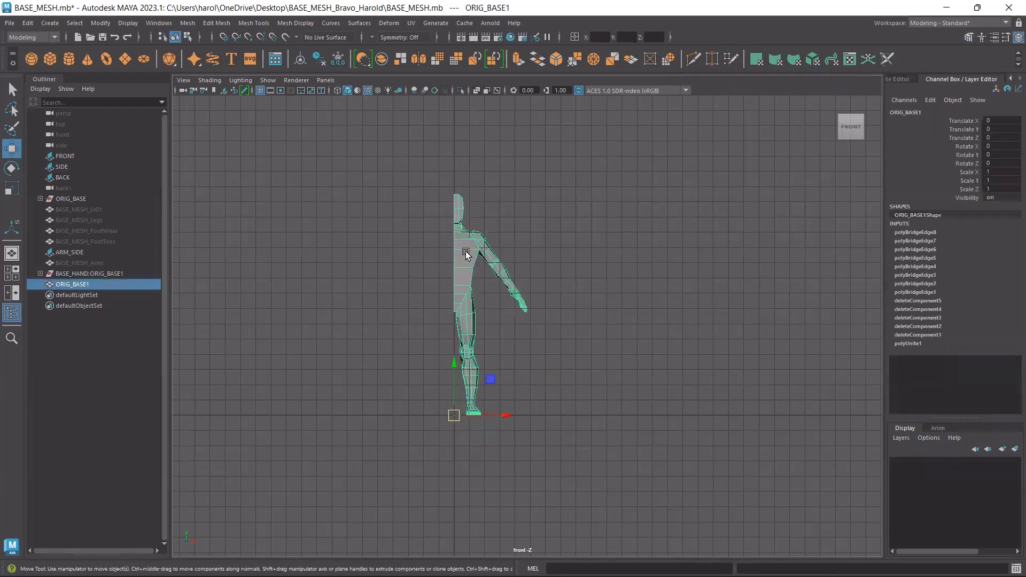
{"action": "key", "text": "ctrl+s"}
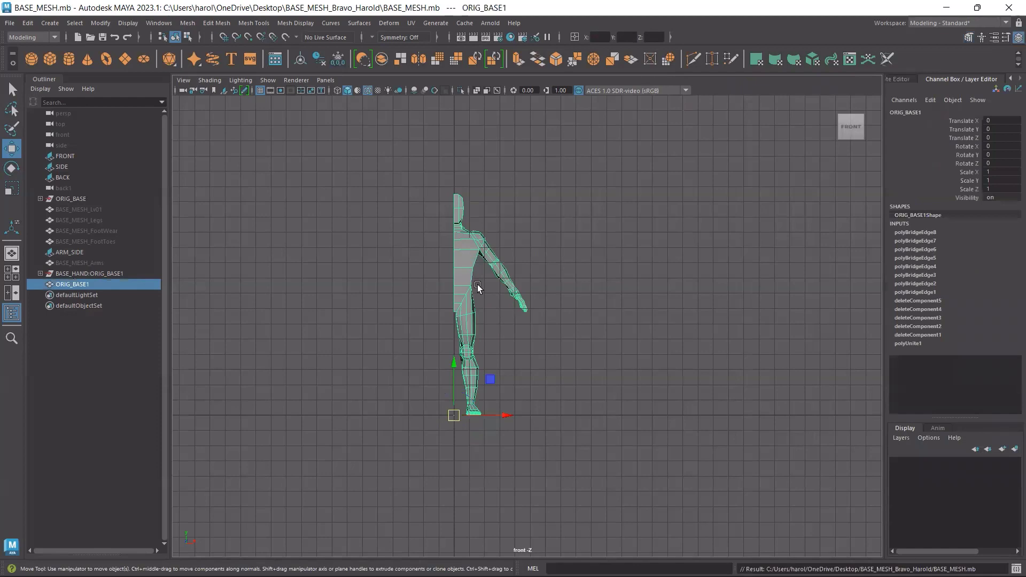
{"action": "key", "text": "d"}
{"action": "key", "text": "ctrl"}
{"action": "key", "text": "ctrl"}
{"action": "key", "text": "ctrl"}
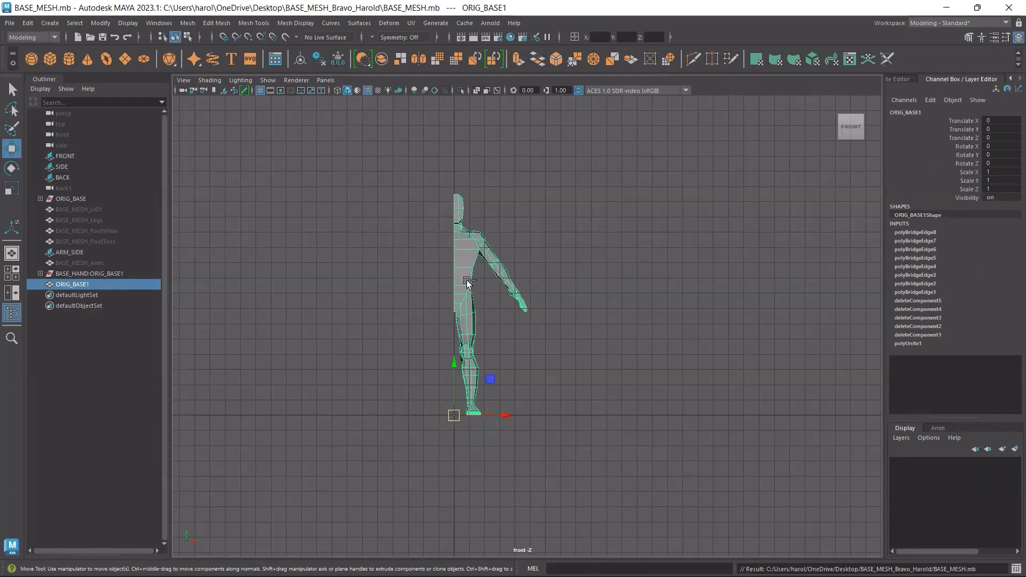
Freeze the transformations of the half-body mesh and save the scene
{"action": "key", "text": "ctrl"}
{"action": "key", "text": "ctrl"}
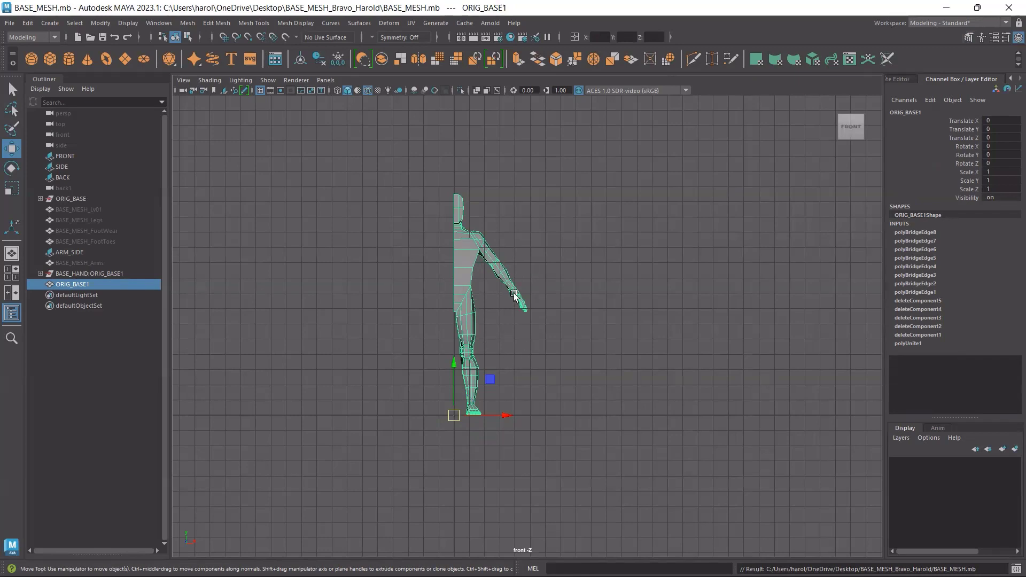
{"action": "scroll", "coordinate": [520, 292], "scroll_direction": "up", "scroll_amount": 3}
{"action": "key", "text": "ctrl"}
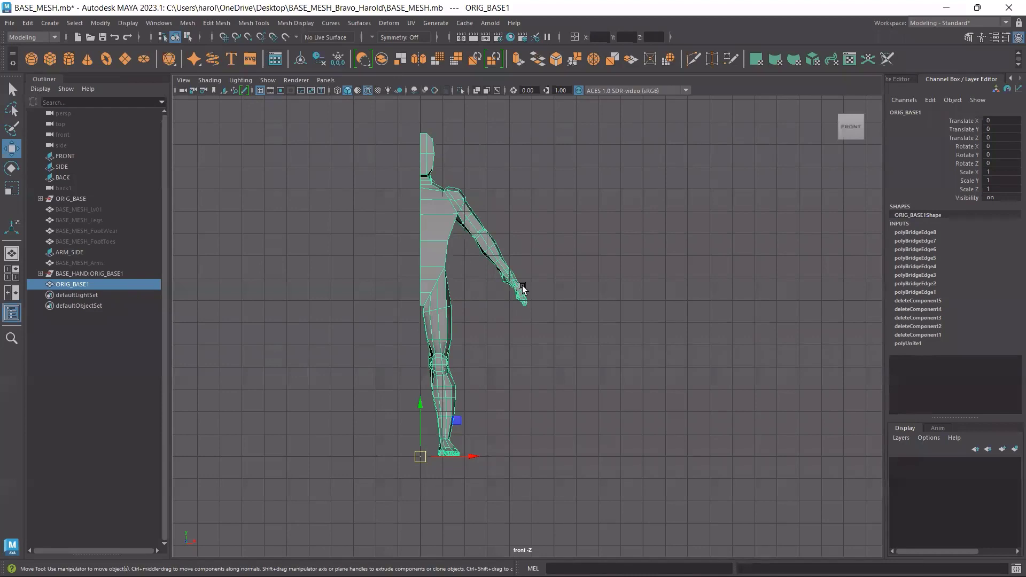
{"action": "key", "text": "ctrl"}
{"action": "left_click", "coordinate": [93, 25]}
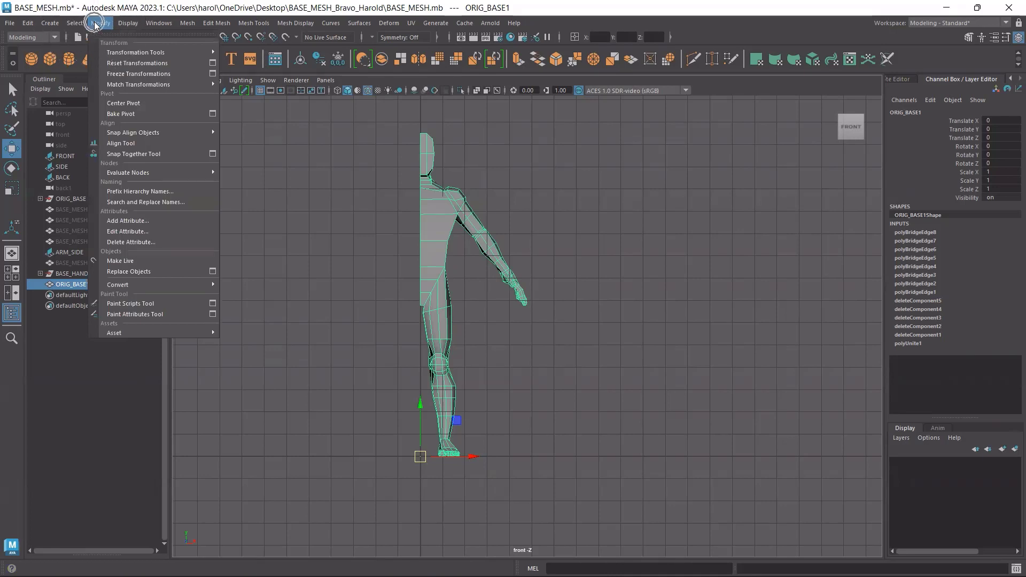
{"action": "left_click", "coordinate": [165, 74]}
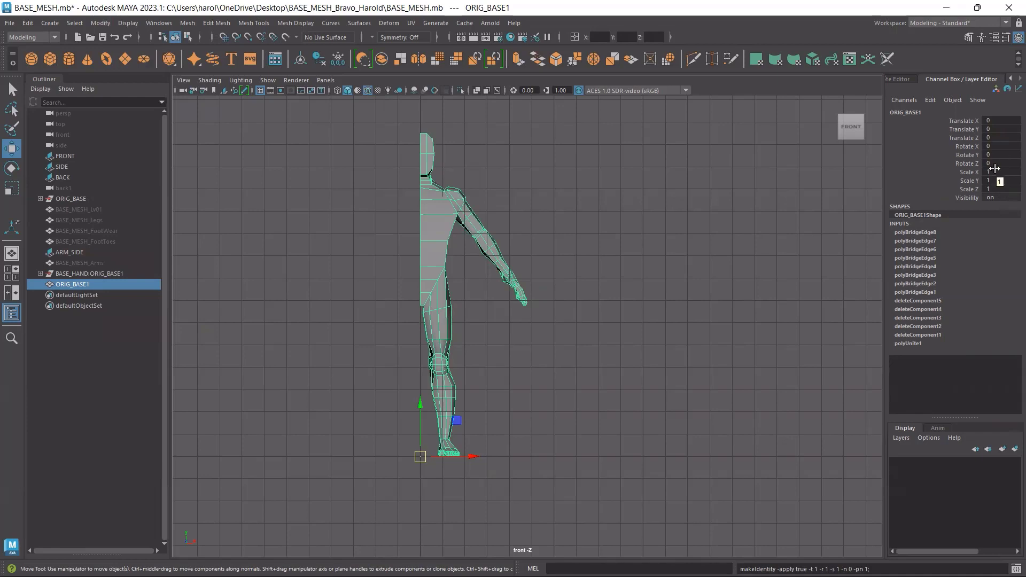
{"action": "key", "text": "ctrl"}
{"action": "key", "text": "ctrl"}
{"action": "key", "text": "ctrl+s"}
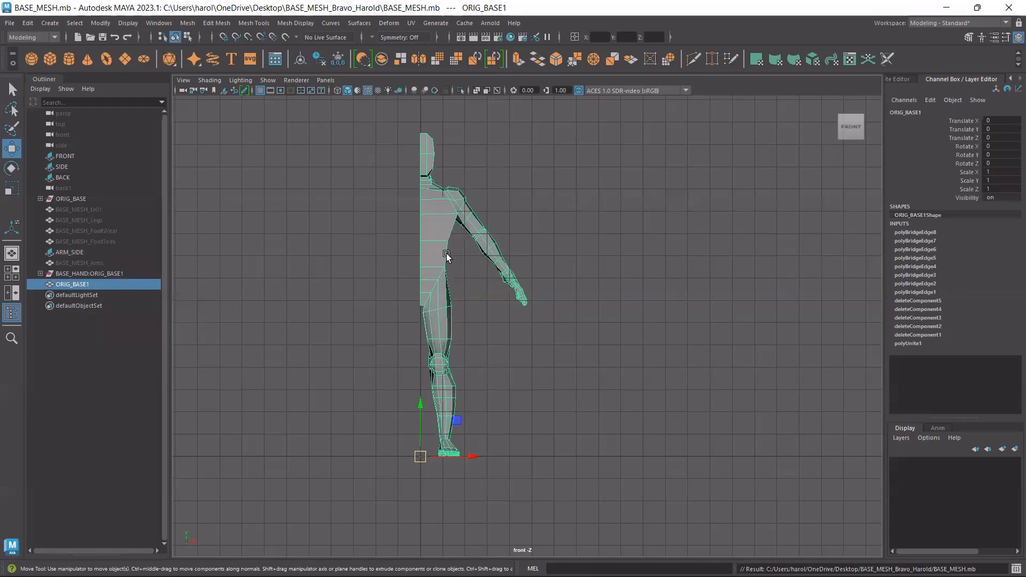
Mirror the half-body with Duplicate Special as one instance, using Scale X -1 and zero translation and rotation
{"action": "left_click", "coordinate": [28, 22]}
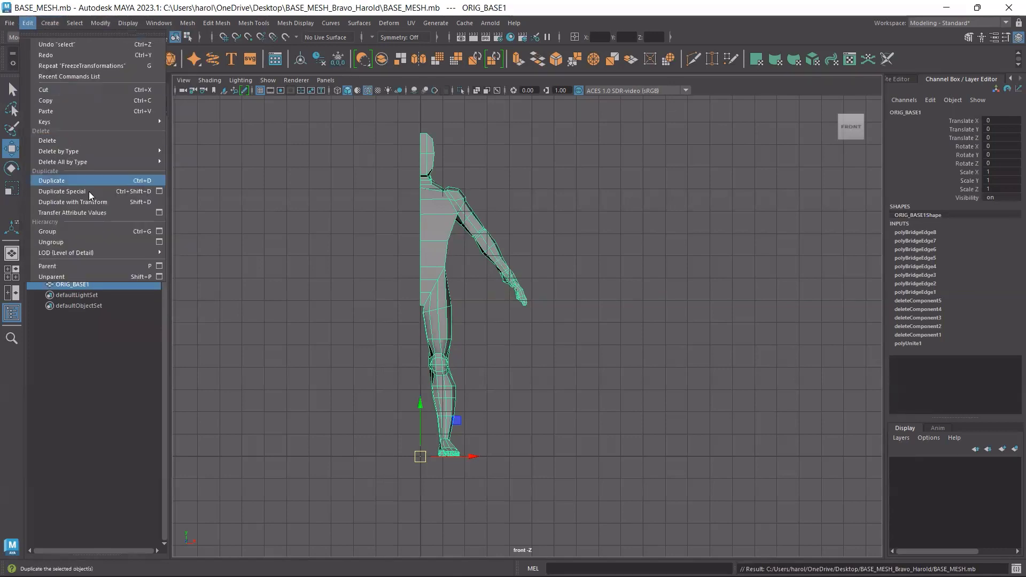
{"action": "left_click", "coordinate": [160, 190]}
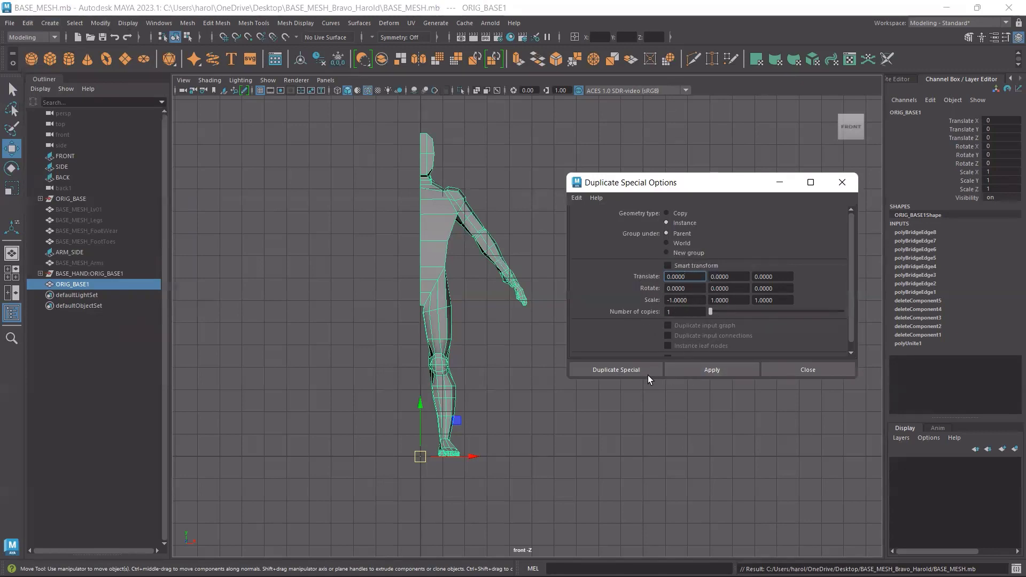
{"action": "left_click", "coordinate": [697, 368]}
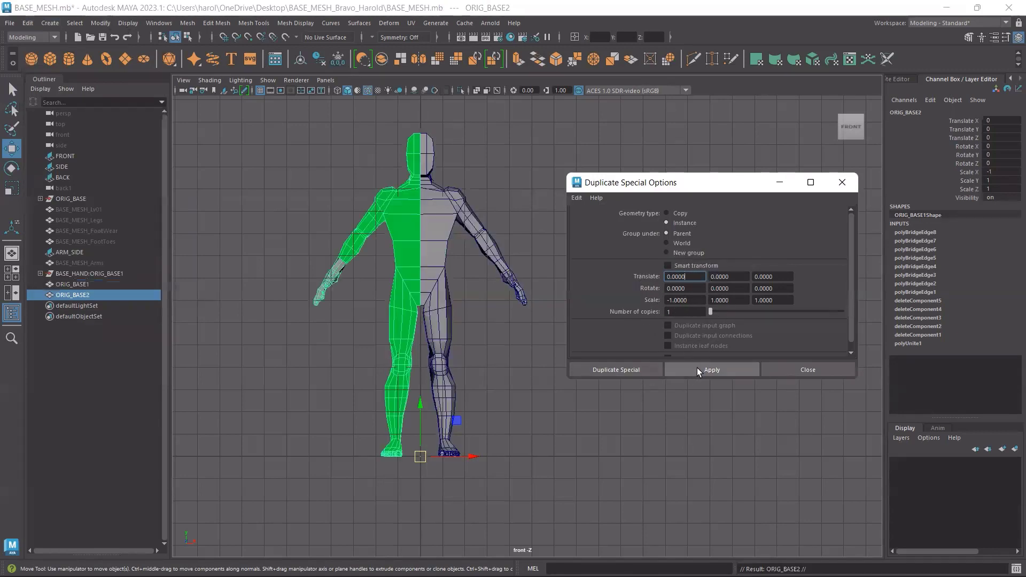
{"action": "left_click", "coordinate": [796, 370]}
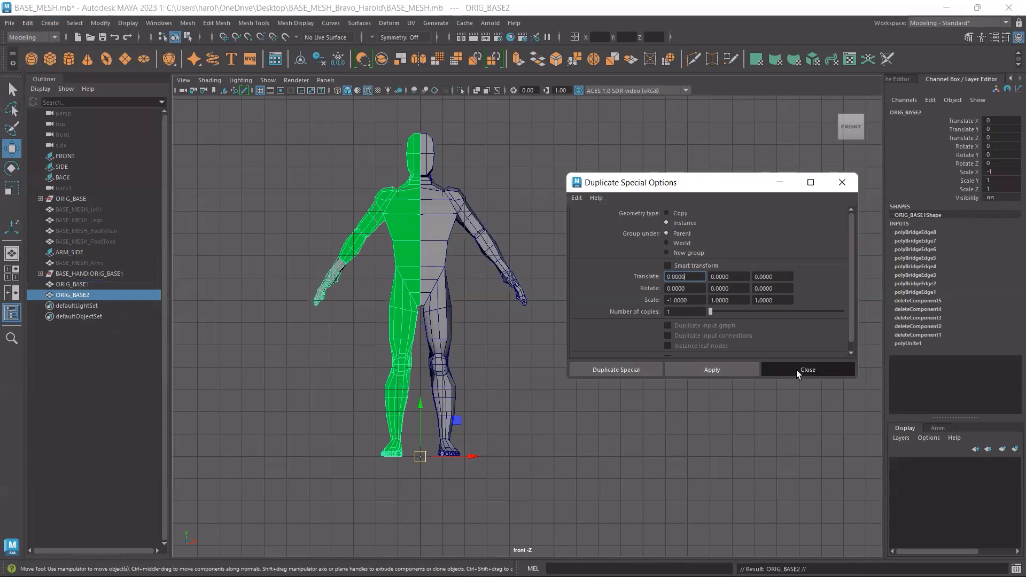
{"action": "left_click", "coordinate": [576, 272]}
Examine the mirrored half-body in the perspective view, from the front and the side
{"action": "key", "text": "space"}
{"action": "key", "text": "space"}
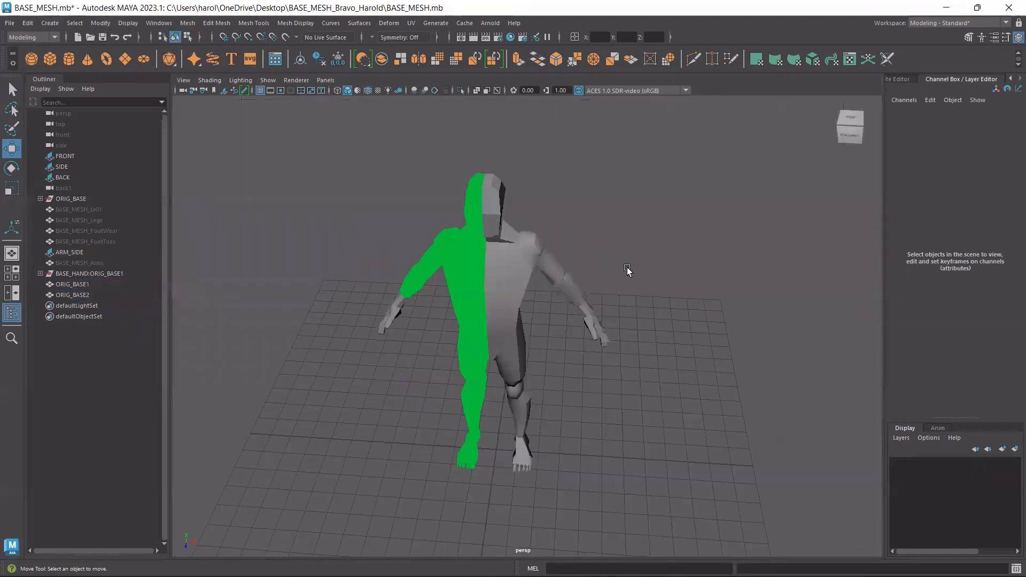
{"action": "left_click", "coordinate": [474, 304]}
{"action": "left_click_drag", "start_coordinate": [562, 362], "coordinate": [588, 353], "text": "alt"}
{"action": "left_click_drag", "start_coordinate": [614, 408], "coordinate": [667, 409], "text": "alt"}
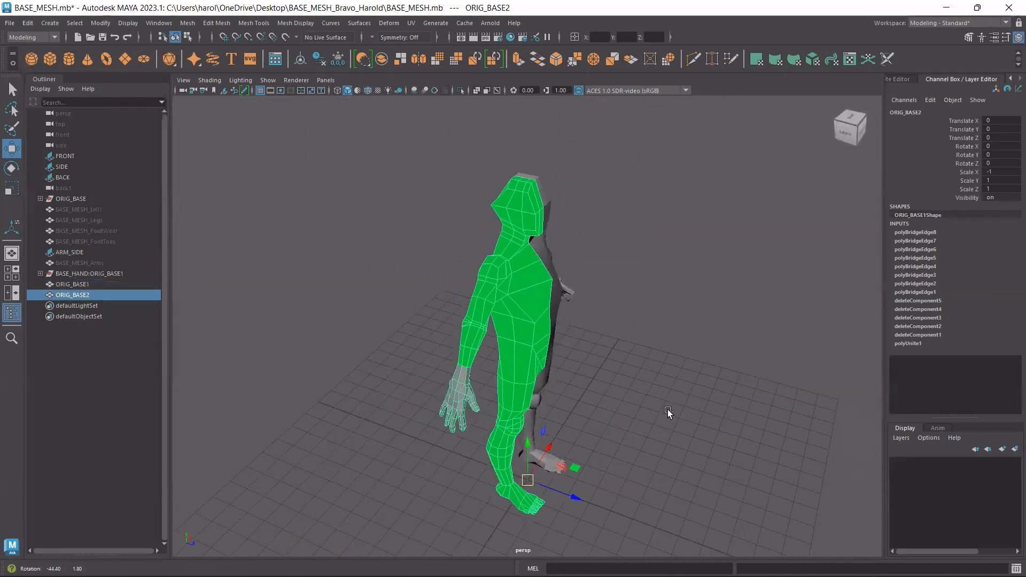
{"action": "right_click", "coordinate": [521, 328], "text": "shift"}
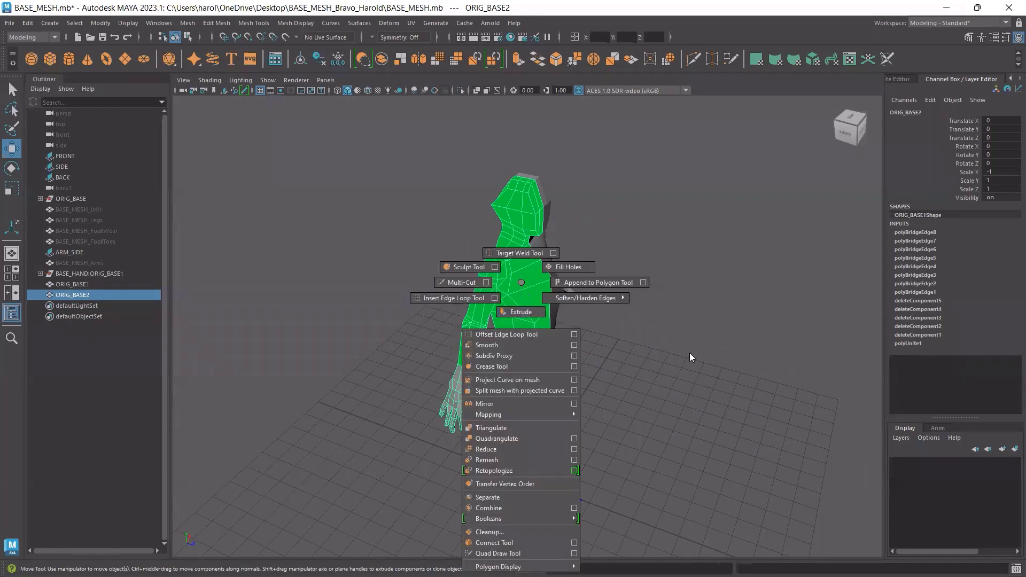
{"action": "left_click", "coordinate": [713, 357]}
{"action": "left_click_drag", "start_coordinate": [692, 399], "coordinate": [551, 335], "text": "alt"}
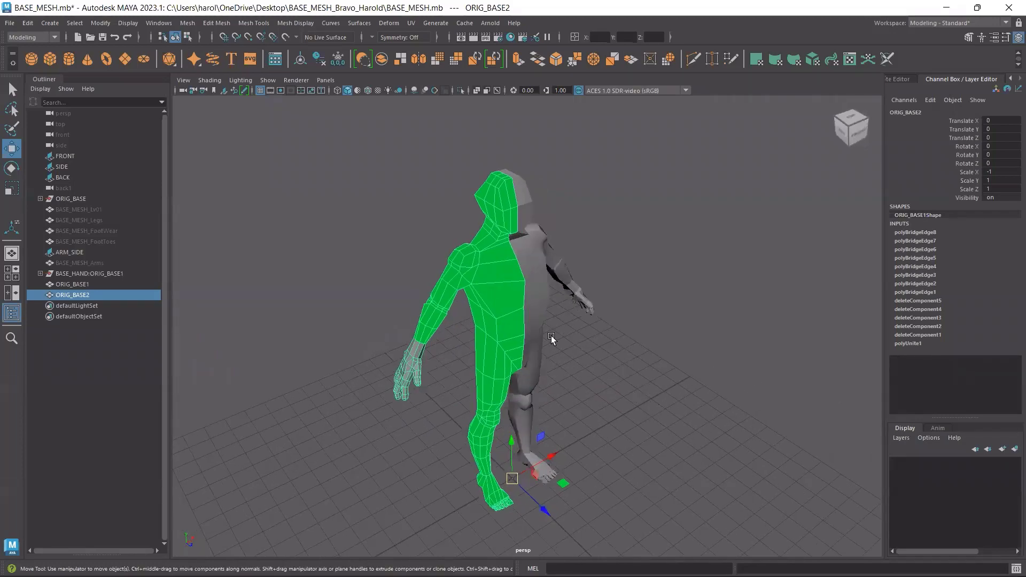
Assign the existing lambert1 material to the mirrored half-body ORIG_BASE2
{"action": "left_click", "coordinate": [684, 383]}
{"action": "left_click", "coordinate": [472, 278]}
{"action": "left_click_drag", "start_coordinate": [566, 315], "coordinate": [606, 332], "text": "alt"}
{"action": "left_click", "coordinate": [724, 385]}
{"action": "left_click", "coordinate": [505, 300]}
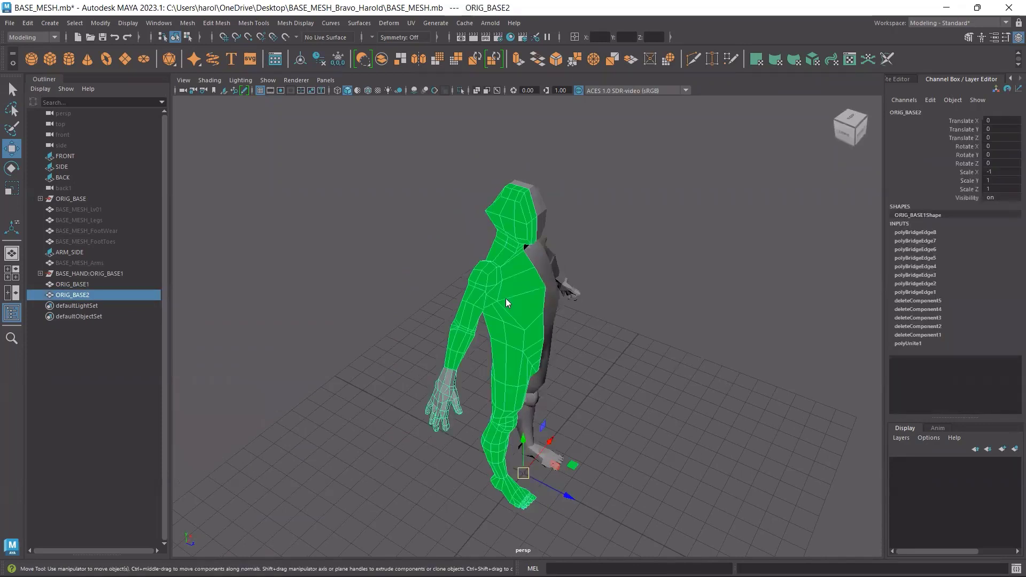
{"action": "right_click", "coordinate": [505, 300]}
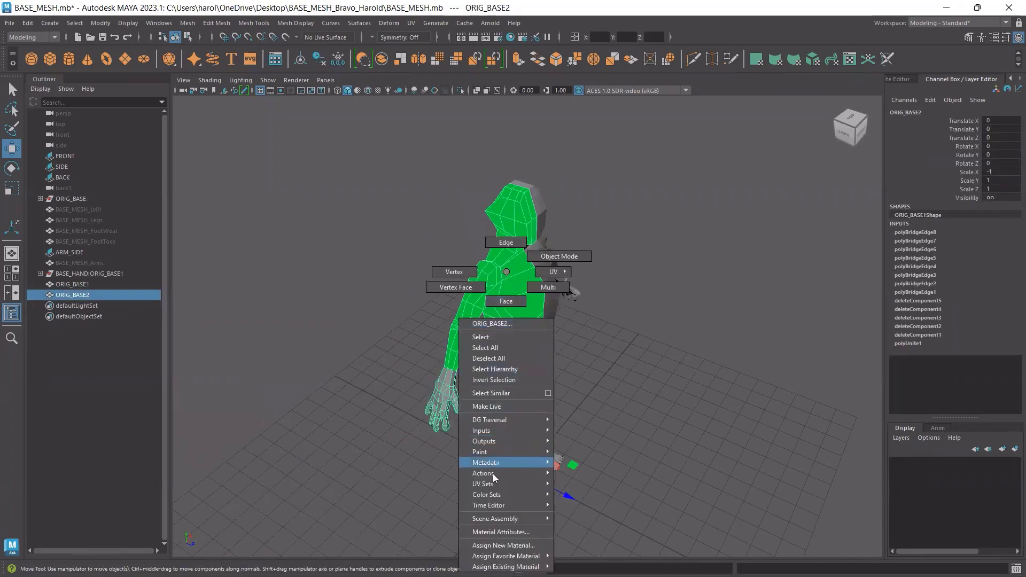
{"action": "mouse_move", "coordinate": [506, 566]}
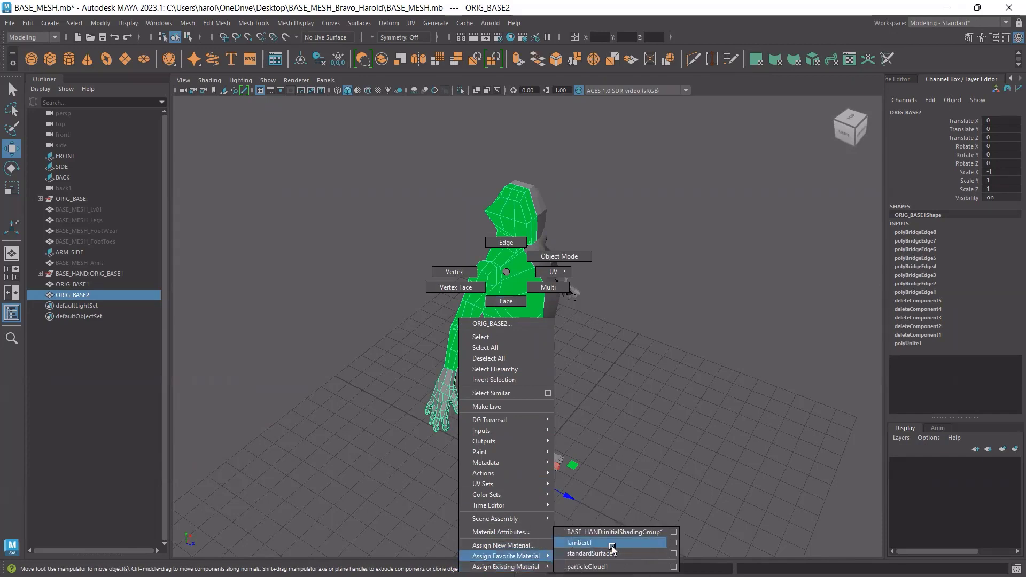
{"action": "left_click", "coordinate": [588, 543]}
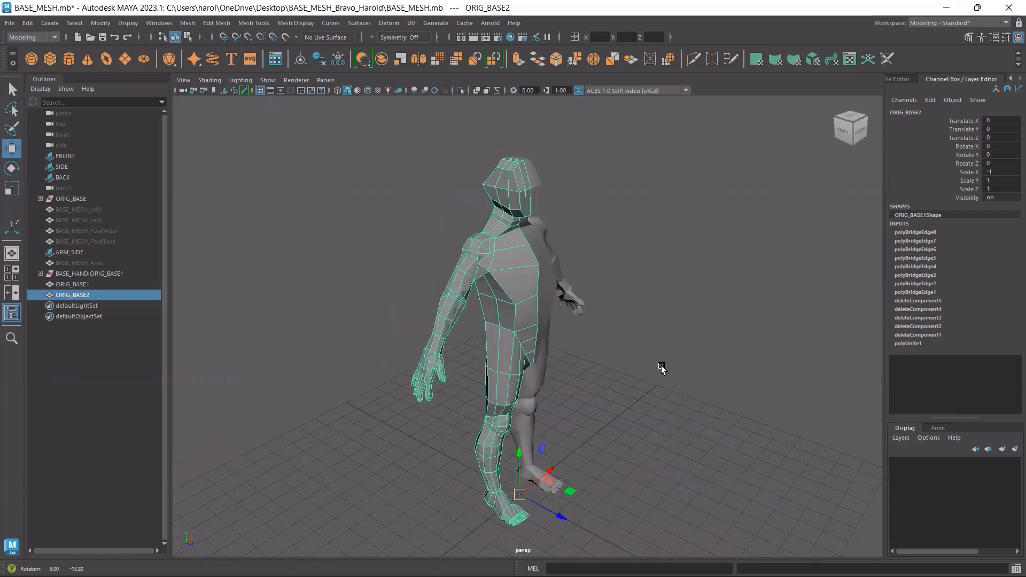
Preview the mirrored body with smooth mesh display and examine its legs, hands and overall form
{"action": "left_click", "coordinate": [653, 368]}
{"action": "middle_click_drag", "start_coordinate": [669, 459], "coordinate": [627, 422], "text": "alt"}
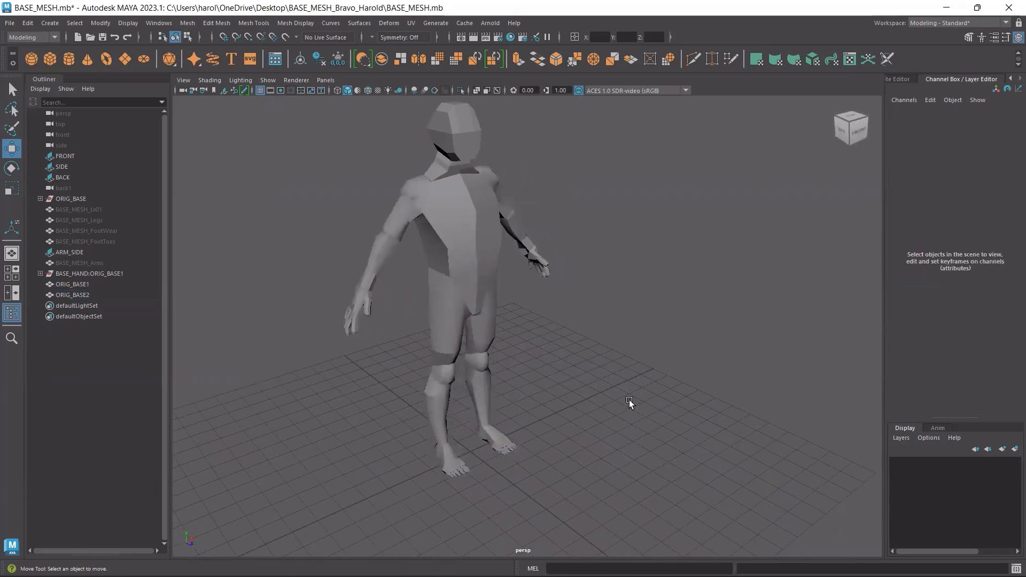
{"action": "left_click", "coordinate": [469, 257]}
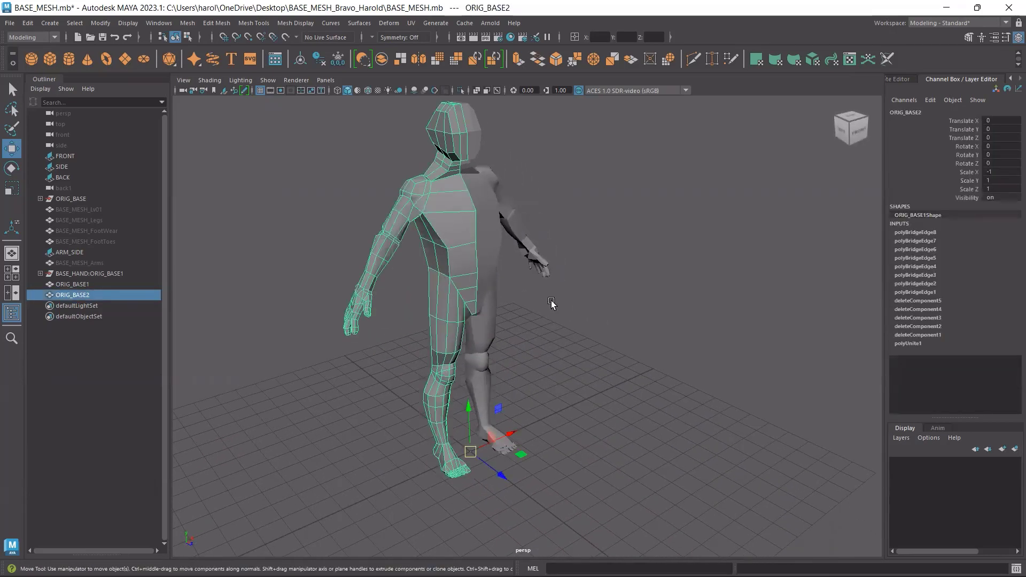
{"action": "key", "text": "3"}
{"action": "left_click_drag", "start_coordinate": [566, 319], "coordinate": [678, 294], "text": "alt"}
{"action": "left_click", "coordinate": [575, 335]}
{"action": "scroll", "coordinate": [572, 241], "scroll_direction": "up", "scroll_amount": 2}
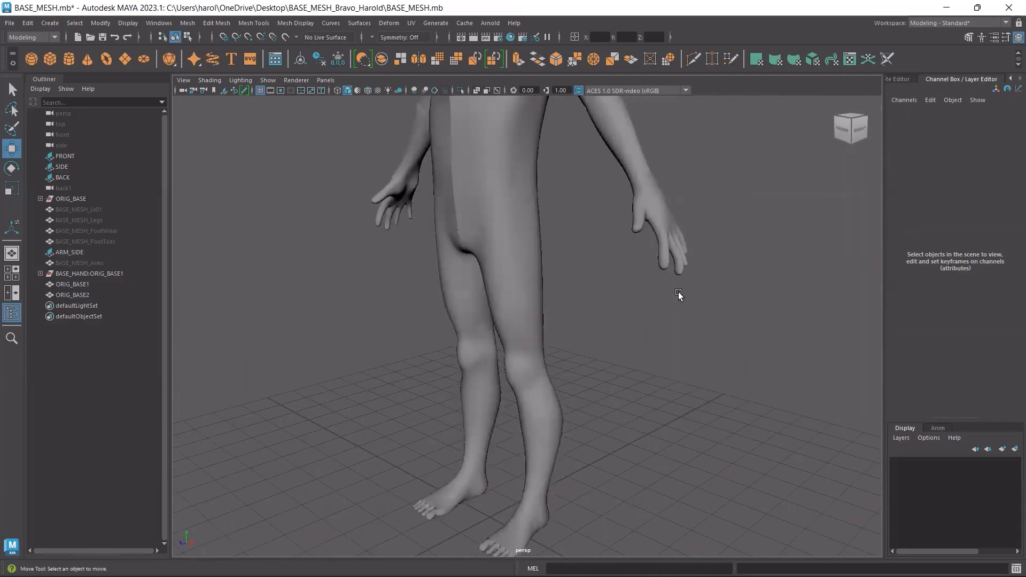
{"action": "scroll", "coordinate": [665, 350], "scroll_direction": "down", "scroll_amount": 6}
{"action": "left_click_drag", "start_coordinate": [604, 348], "coordinate": [637, 379], "text": "alt"}
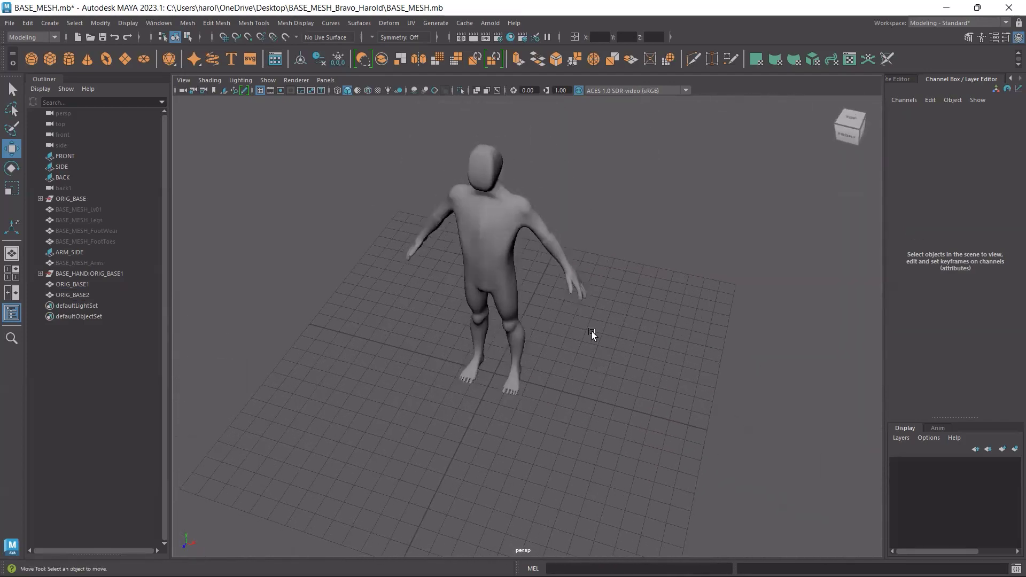
Return the body to unsmoothed mesh display and save the scene
{"action": "left_click", "coordinate": [546, 229]}
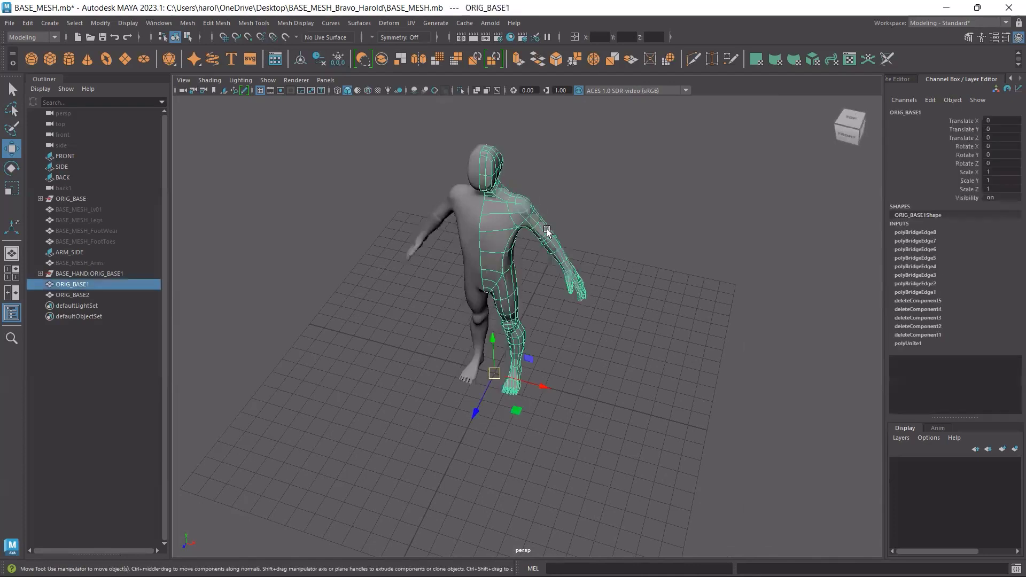
{"action": "key", "text": "1"}
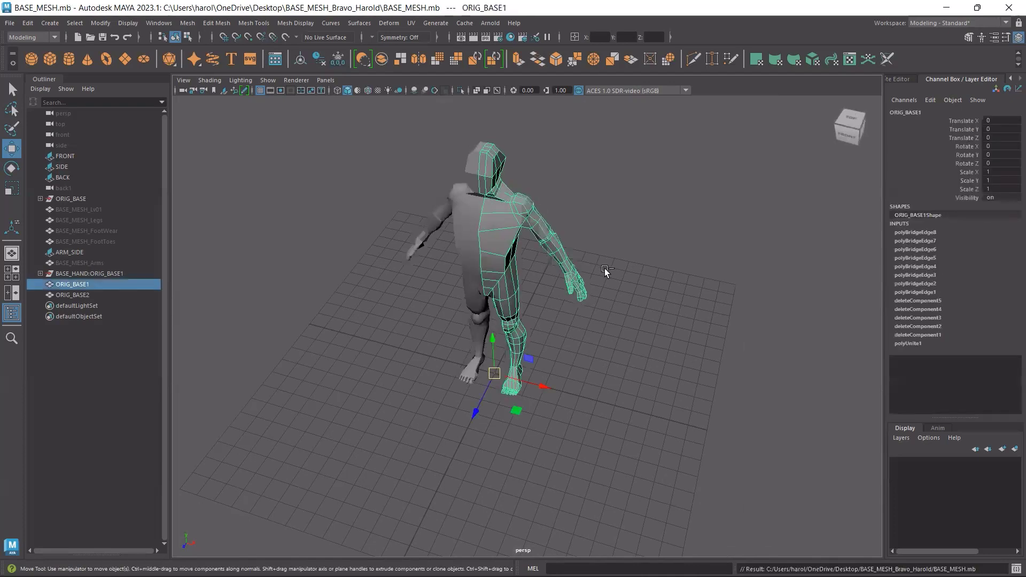
{"action": "left_click_drag", "start_coordinate": [636, 348], "coordinate": [554, 293], "text": "alt"}
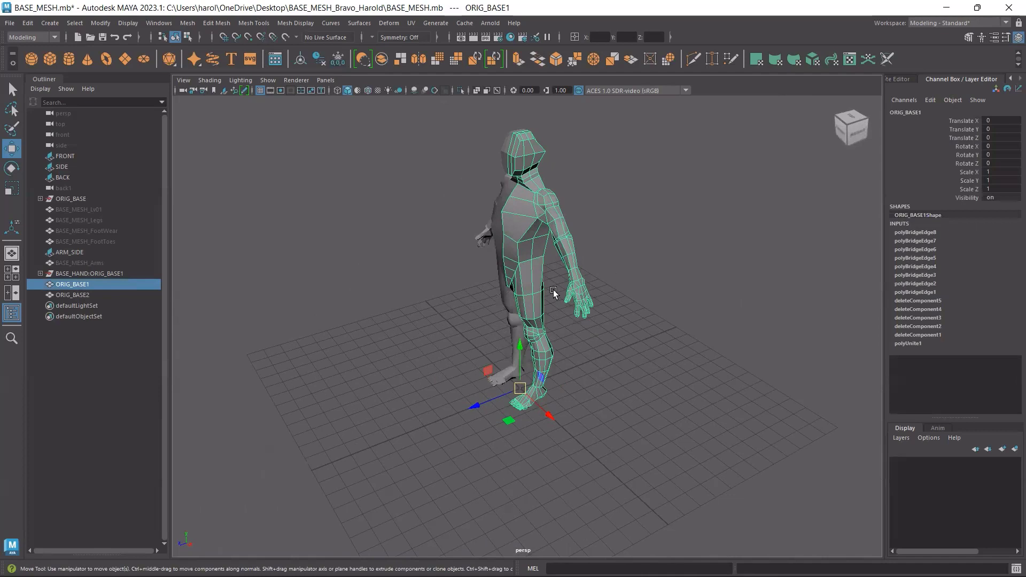
{"action": "middle_click_drag", "start_coordinate": [553, 292], "coordinate": [619, 365], "text": "alt"}
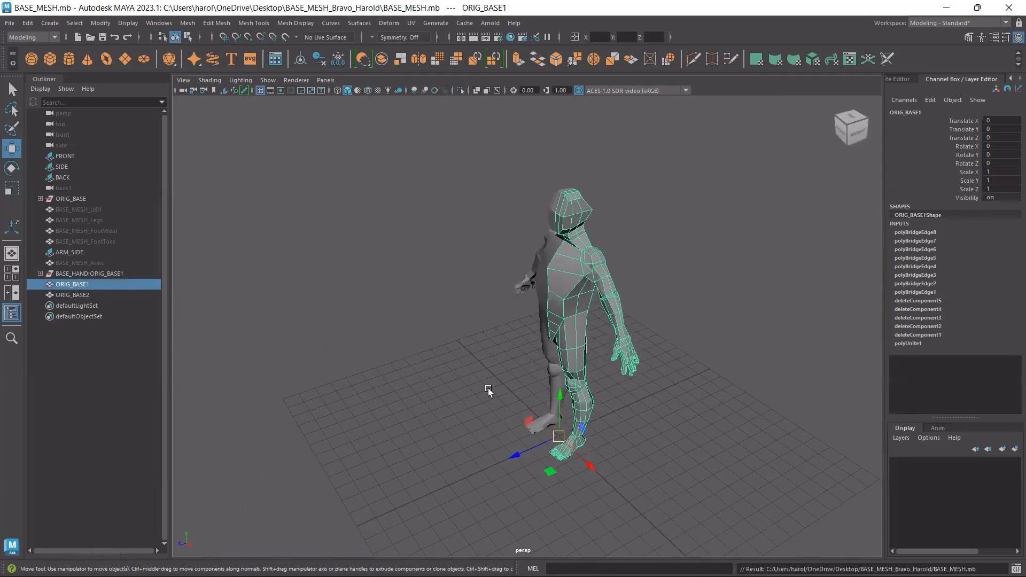
{"action": "left_click_drag", "start_coordinate": [489, 388], "coordinate": [505, 387], "text": "alt"}
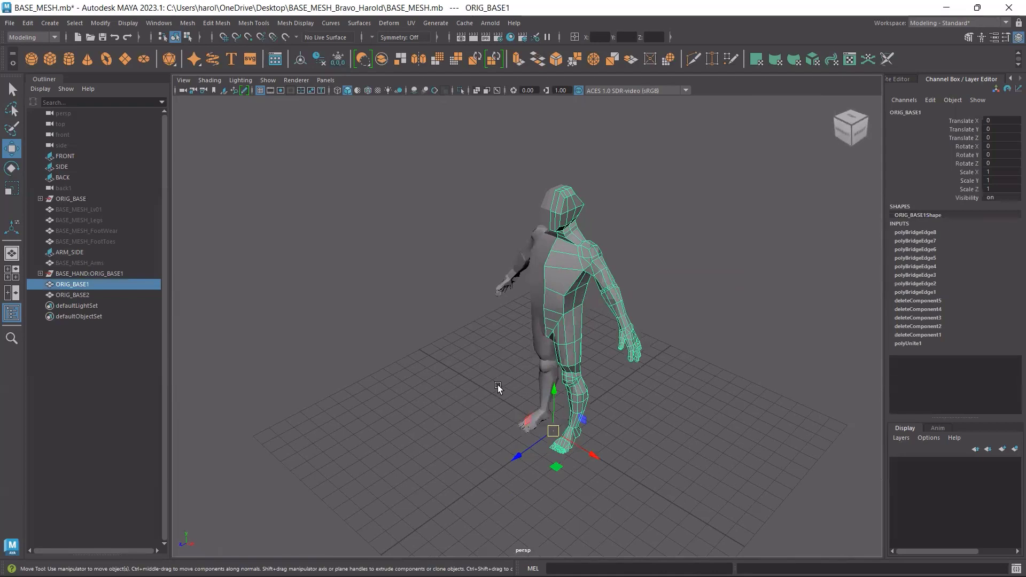
{"action": "left_click", "coordinate": [498, 385]}
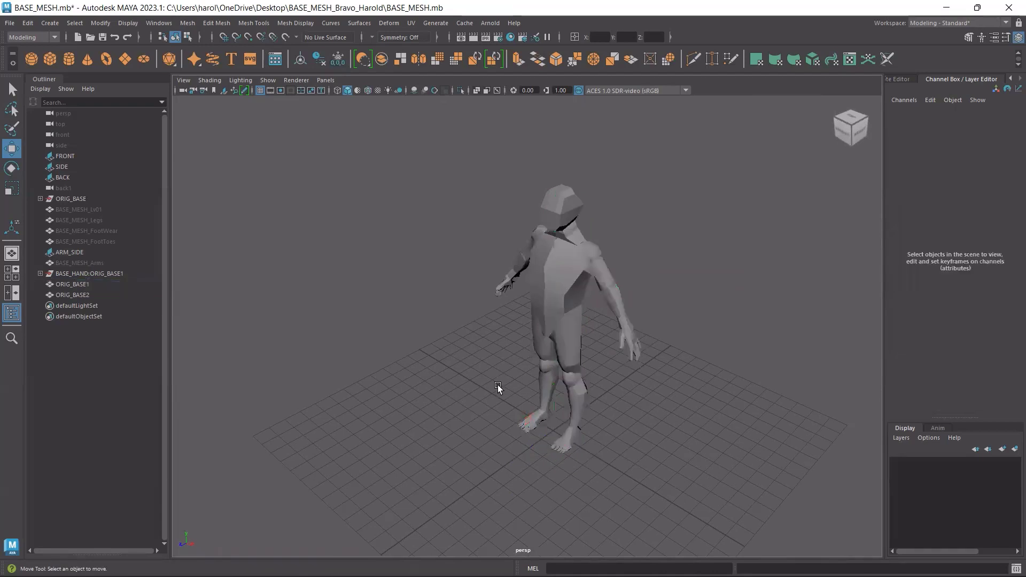
Duplicate both halves of the body together and move the copy about 9.5 units along negative X
{"action": "left_click", "coordinate": [536, 247]}
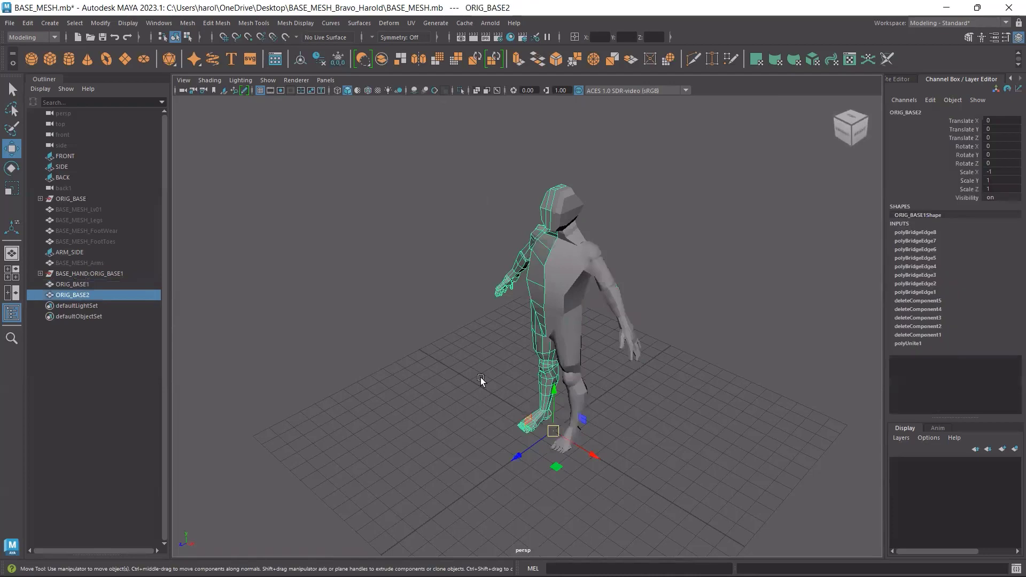
{"action": "left_click", "coordinate": [566, 276], "text": "shift"}
{"action": "left_click_drag", "start_coordinate": [682, 448], "coordinate": [774, 476], "text": "alt"}
{"action": "scroll", "coordinate": [681, 451], "scroll_direction": "down", "scroll_amount": 2}
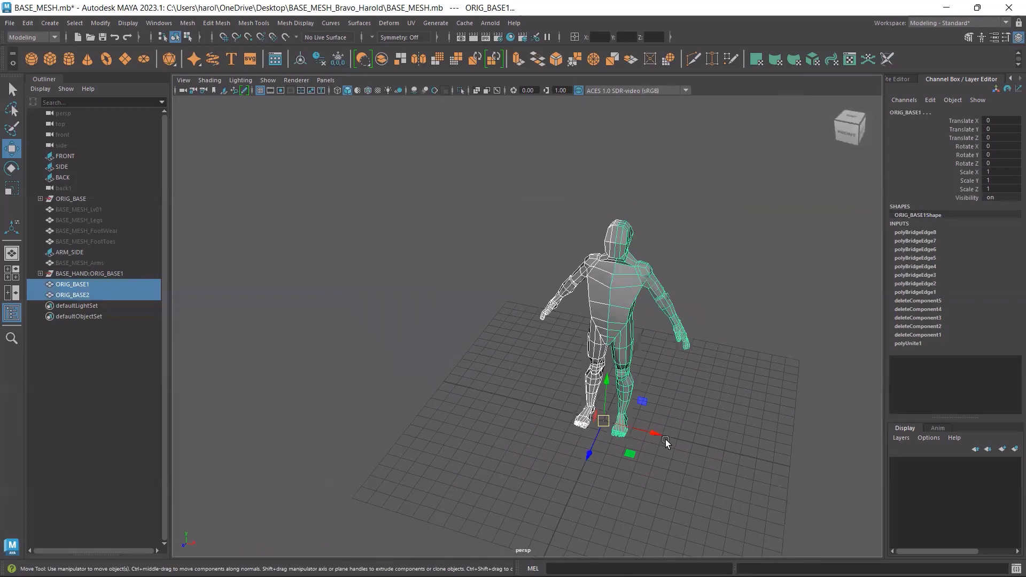
{"action": "left_click_drag", "start_coordinate": [653, 434], "coordinate": [516, 395], "text": "shift"}
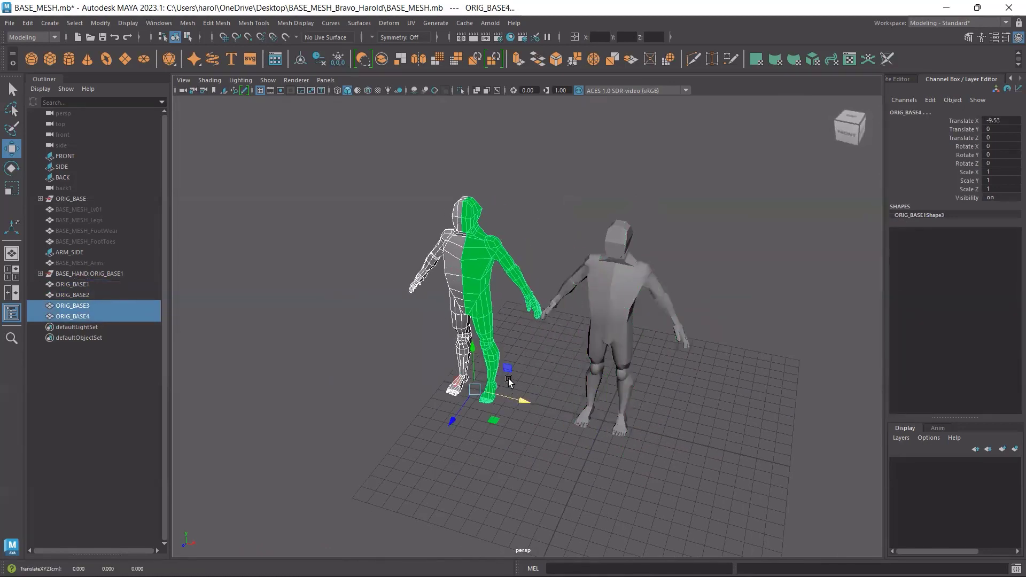
Combine the two copied body halves into a single mesh
{"action": "left_click", "coordinate": [522, 221]}
{"action": "left_click", "coordinate": [476, 246]}
{"action": "left_click", "coordinate": [455, 251], "text": "shift"}
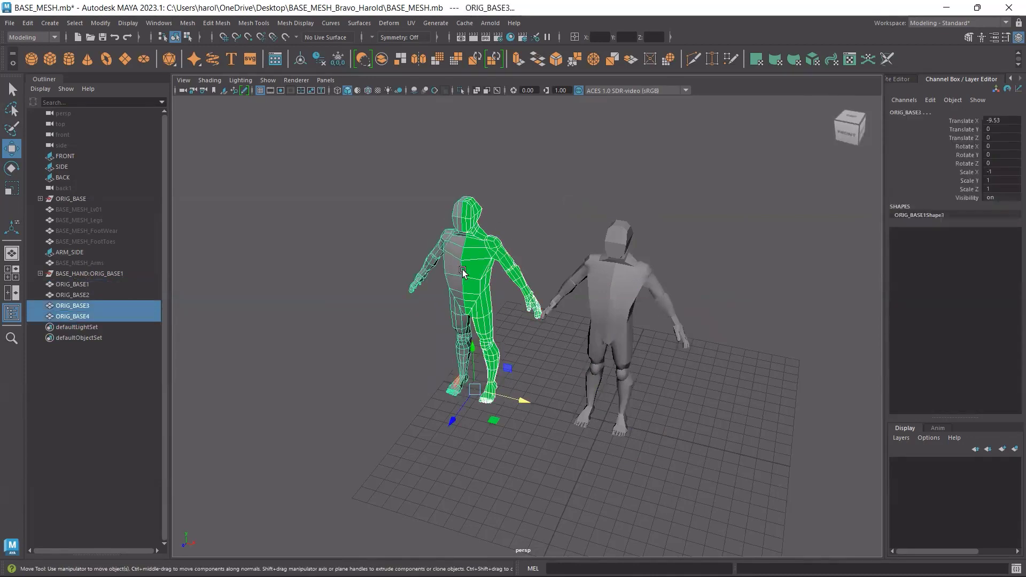
{"action": "left_click", "coordinate": [217, 24]}
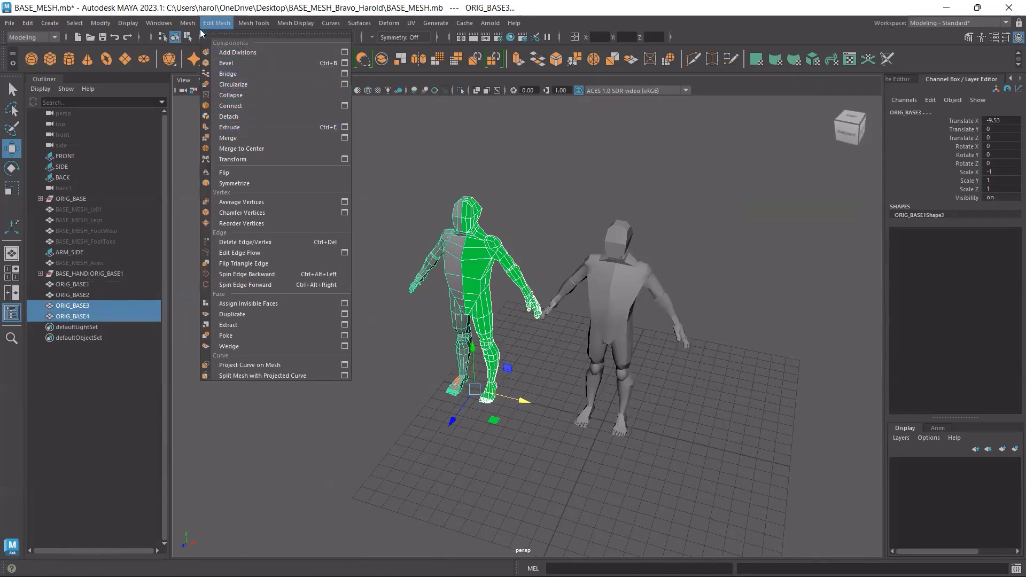
{"action": "mouse_move", "coordinate": [190, 24]}
{"action": "left_click", "coordinate": [211, 65]}
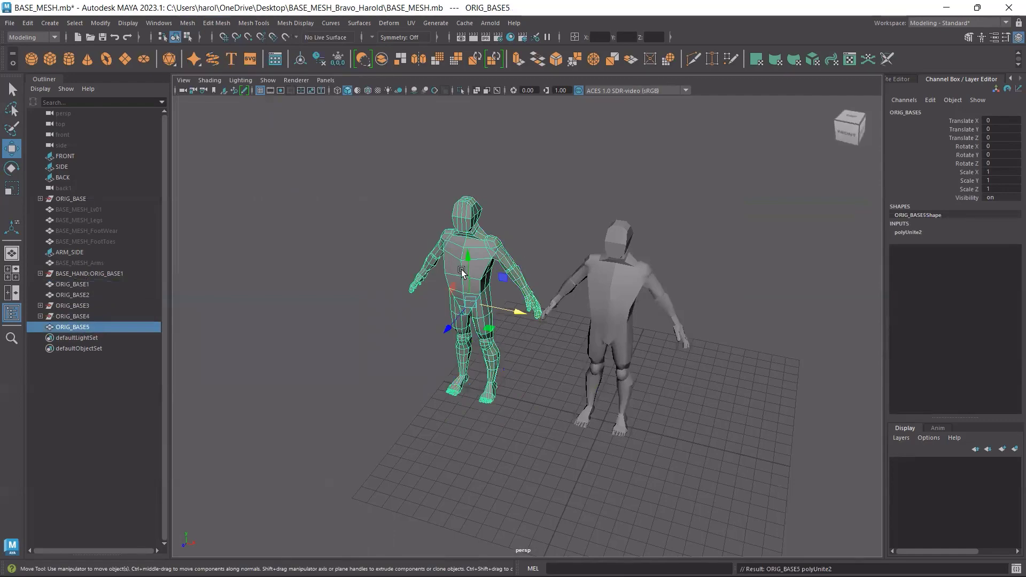
Switch to the orthographic front view, keeping the combined body copy selected
{"action": "scroll", "coordinate": [463, 274], "scroll_direction": "up", "scroll_amount": 5}
{"action": "left_click_drag", "start_coordinate": [462, 274], "coordinate": [539, 299], "text": "alt"}
{"action": "key", "text": "space"}
{"action": "key", "text": "space"}
{"action": "key", "text": "space"}
{"action": "key", "text": "space"}
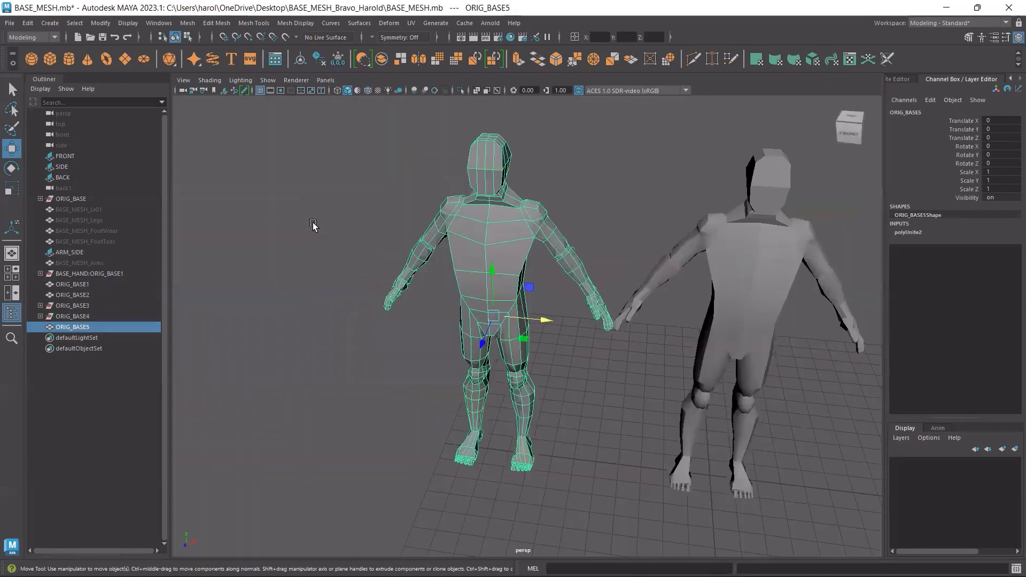
{"action": "key", "text": "space"}
{"action": "key", "text": "space"}
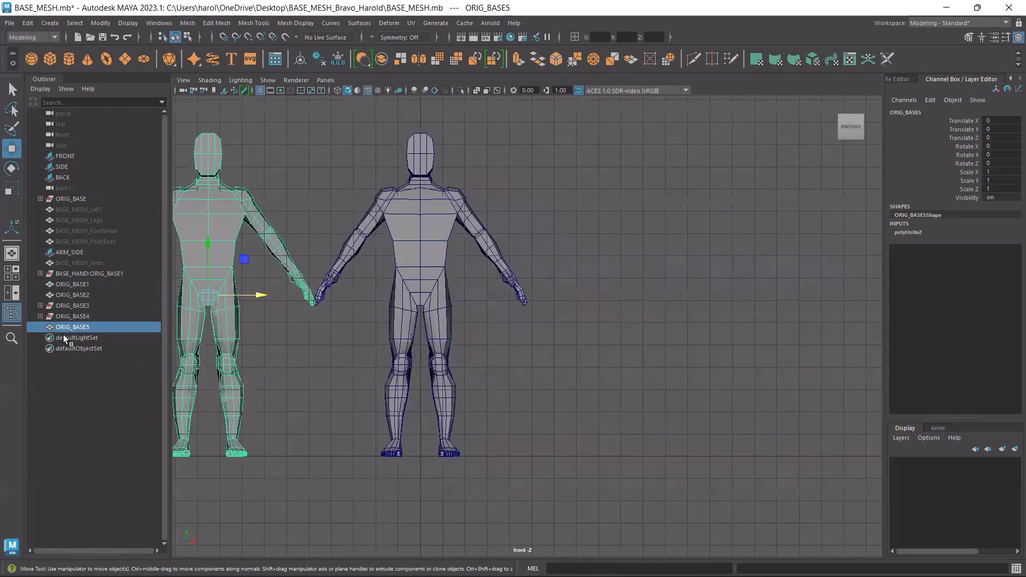
In the orthographic top view with X-ray display, select all vertices along the centre seam of the combined body copy
{"action": "left_click", "coordinate": [12, 276]}
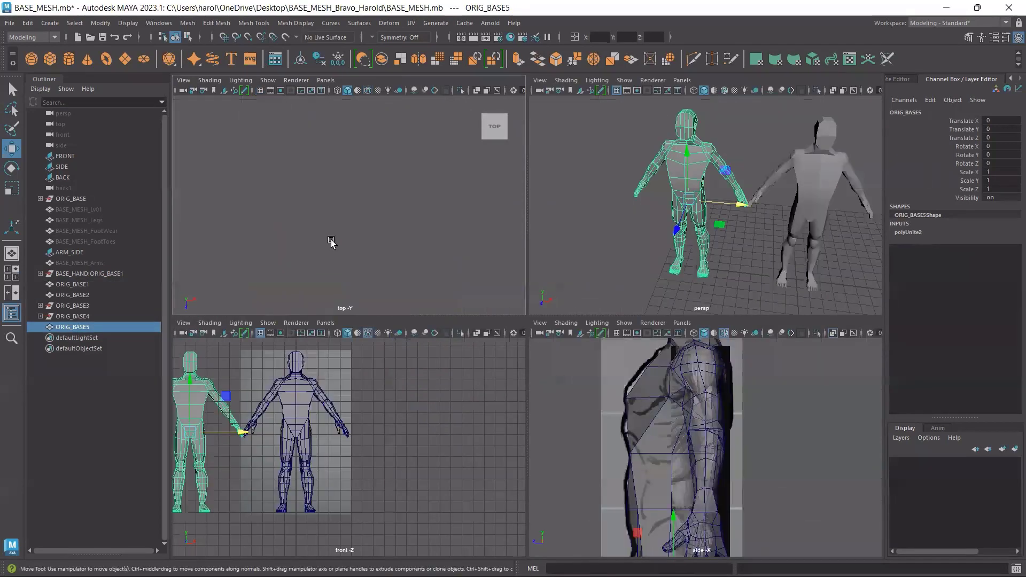
{"action": "key", "text": "space"}
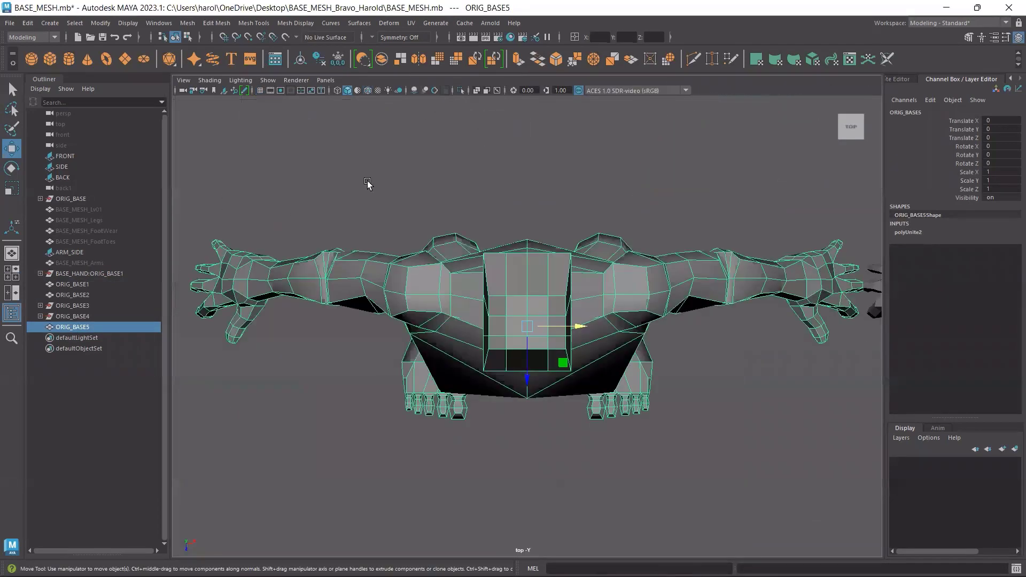
{"action": "left_click", "coordinate": [969, 38]}
{"action": "left_click", "coordinate": [930, 125]}
{"action": "scroll", "coordinate": [555, 298], "scroll_direction": "up", "scroll_amount": 3}
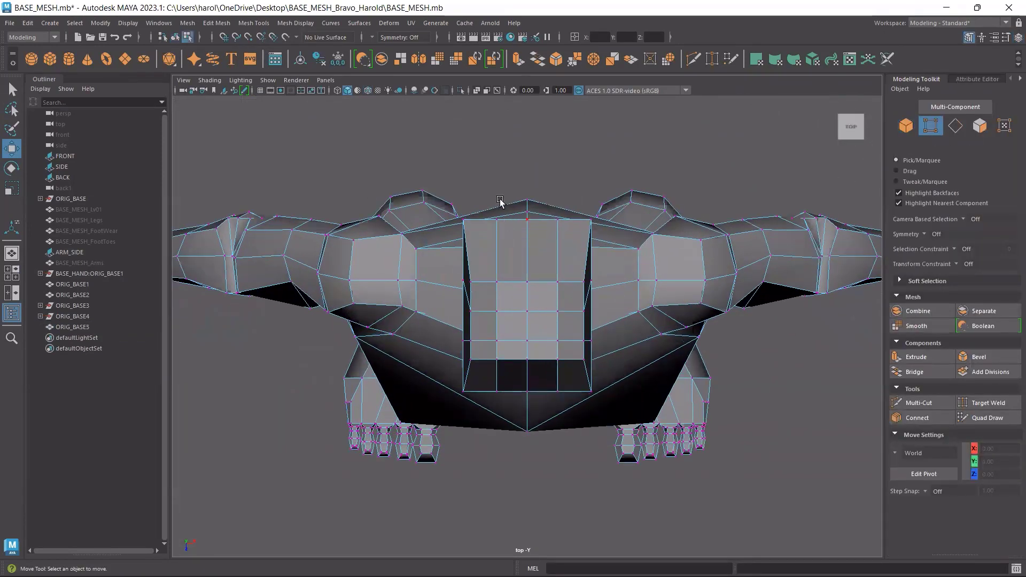
{"action": "left_click", "coordinate": [477, 91]}
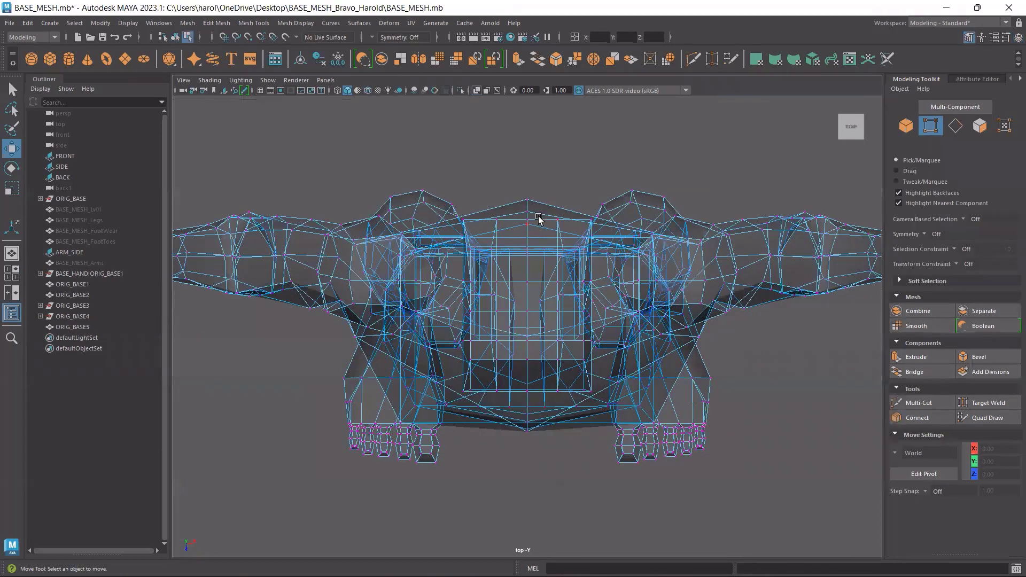
{"action": "scroll", "coordinate": [557, 334], "scroll_direction": "up", "scroll_amount": 2}
{"action": "scroll", "coordinate": [558, 338], "scroll_direction": "up", "scroll_amount": 1}
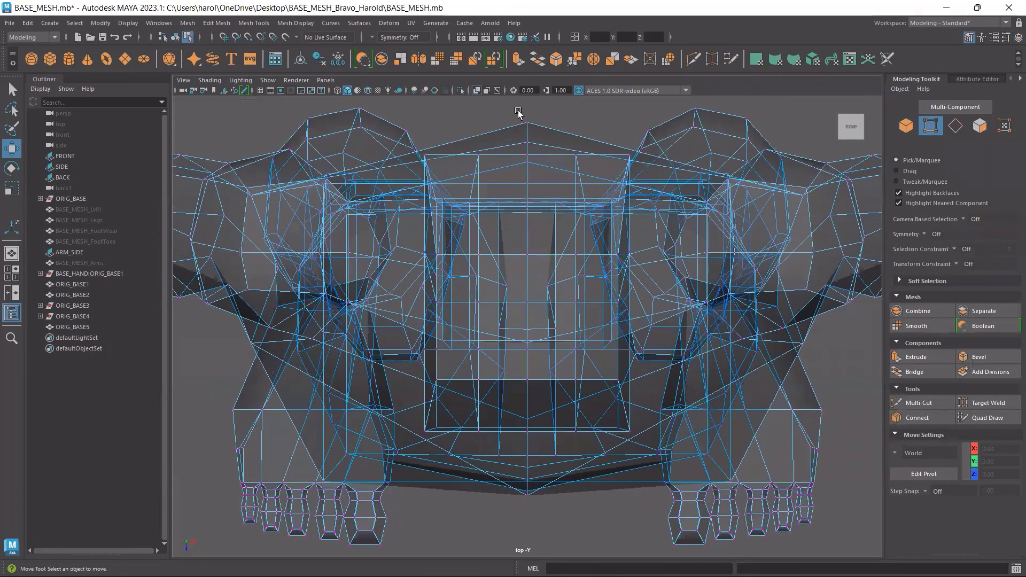
{"action": "mouse_move", "coordinate": [523, 110]}
{"action": "left_mouse_down"}
{"action": "mouse_move", "coordinate": [541, 528]}
{"action": "mouse_move", "coordinate": [529, 504]}
{"action": "left_mouse_up"}
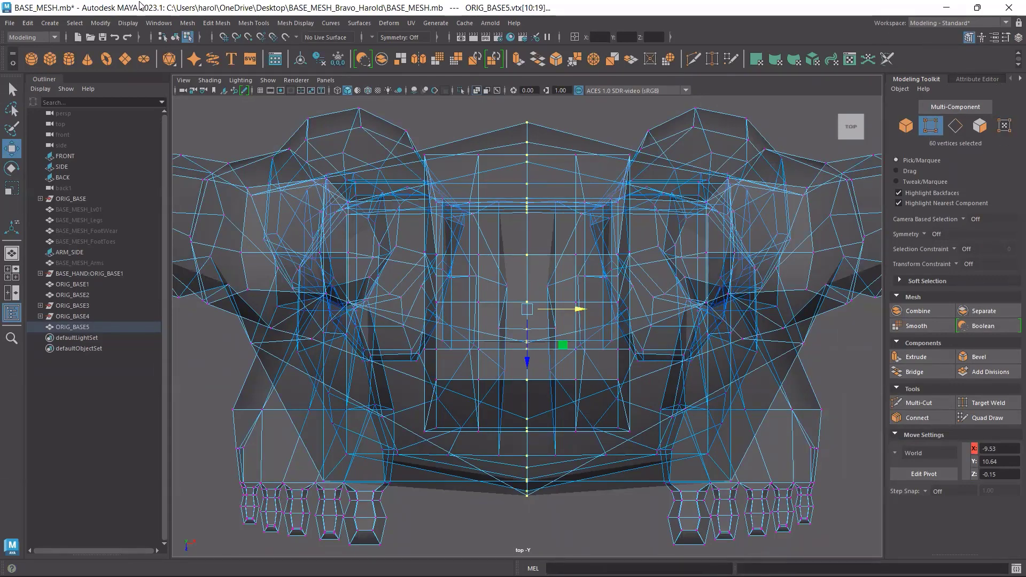
Merge the selected centre-seam vertices with a distance threshold of 0.01 and clear the selection
{"action": "left_click", "coordinate": [211, 24]}
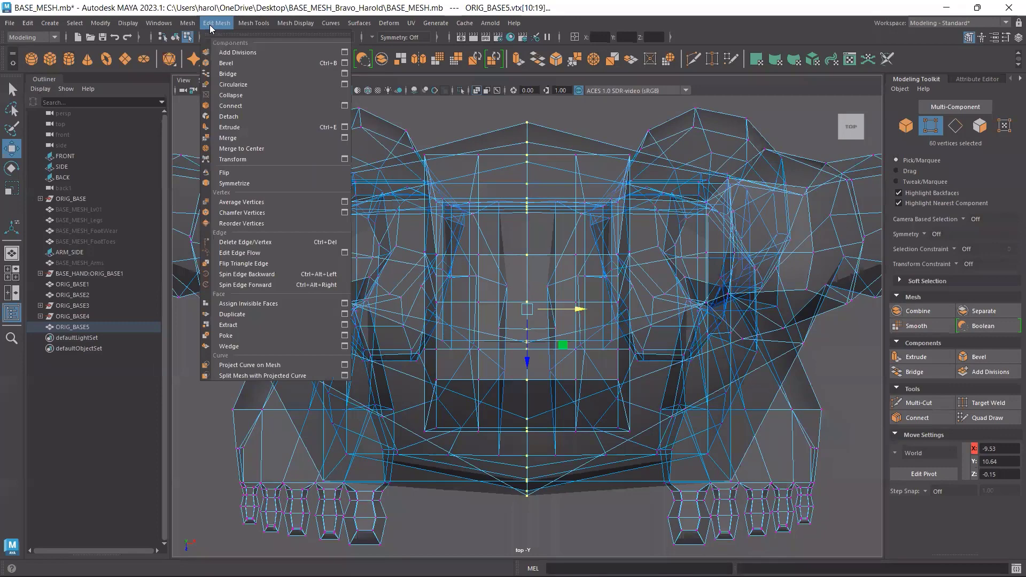
{"action": "left_click", "coordinate": [262, 136]}
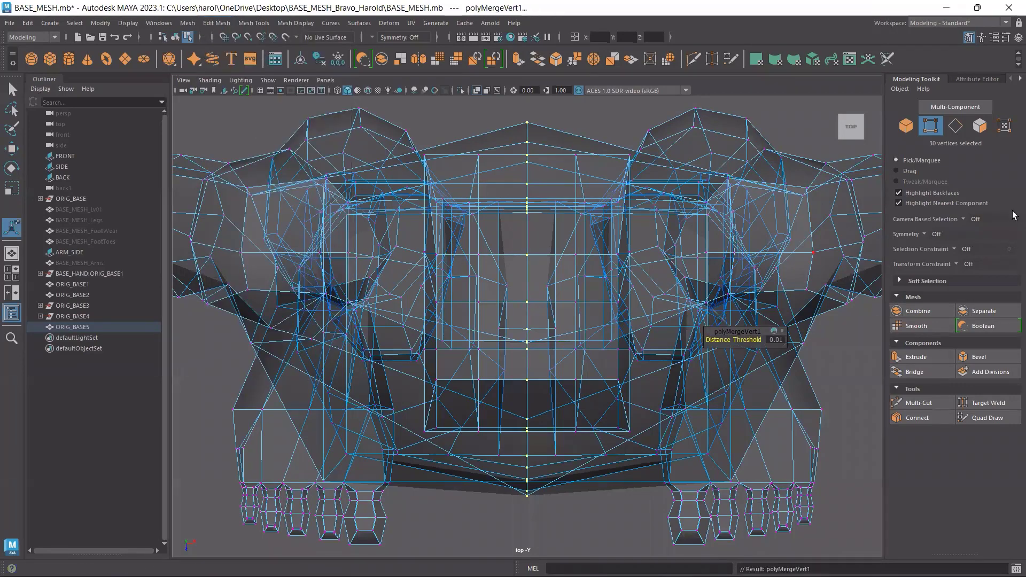
{"action": "left_click", "coordinate": [11, 147]}
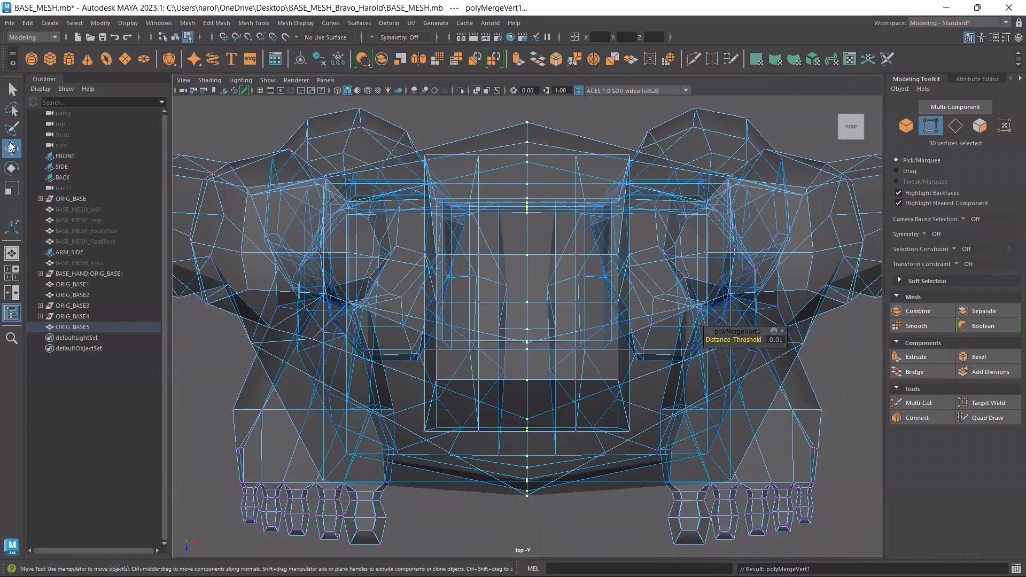
{"action": "left_click", "coordinate": [456, 118]}
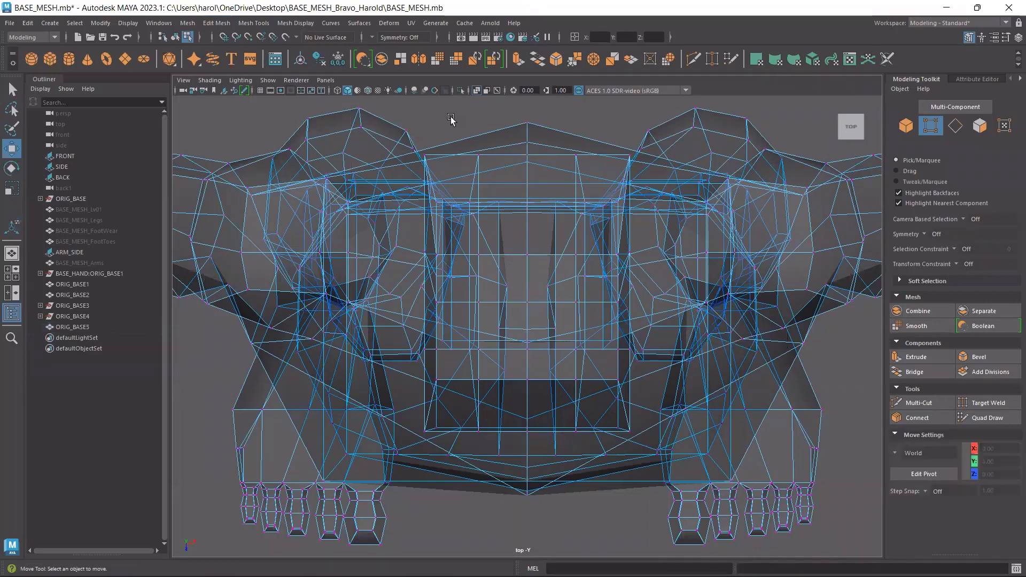
Turn off X-ray display and return the merged body to object selection in the perspective view
{"action": "left_click", "coordinate": [460, 91]}
{"action": "key", "text": "space"}
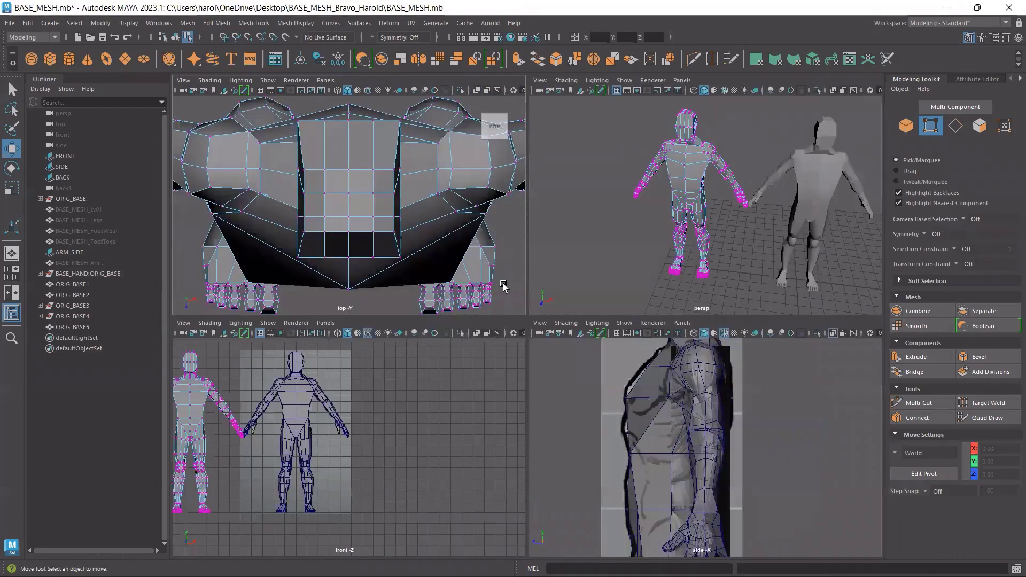
{"action": "key", "text": "space"}
{"action": "scroll", "coordinate": [609, 336], "scroll_direction": "up", "scroll_amount": 2}
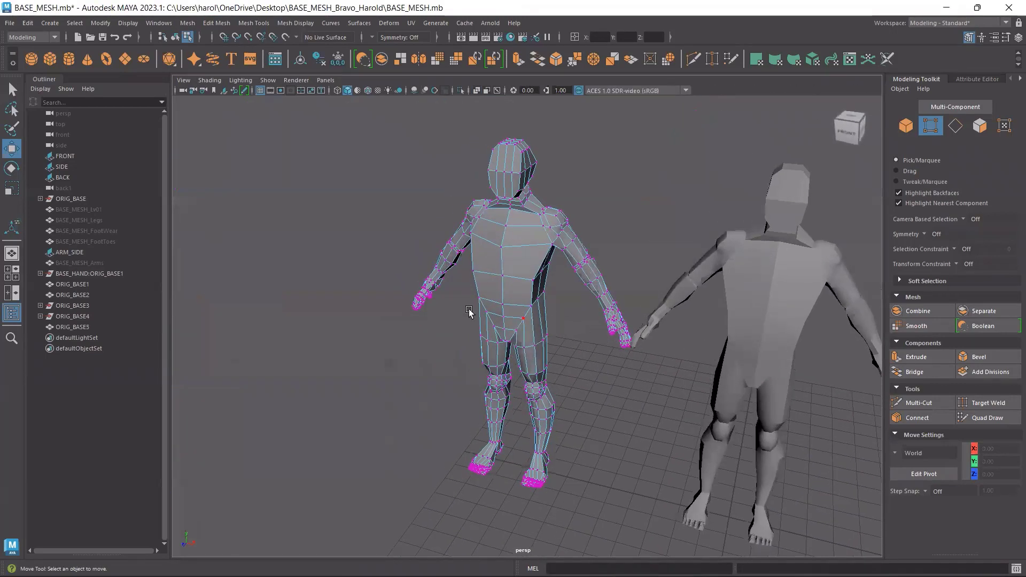
{"action": "key", "text": "F8"}
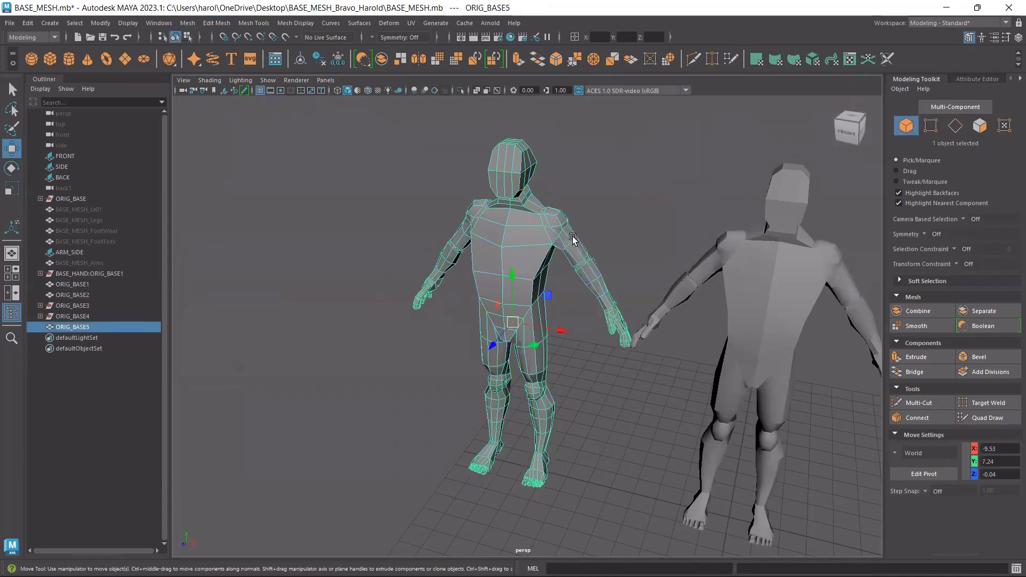
{"action": "scroll", "coordinate": [601, 244], "scroll_direction": "down", "scroll_amount": 2}
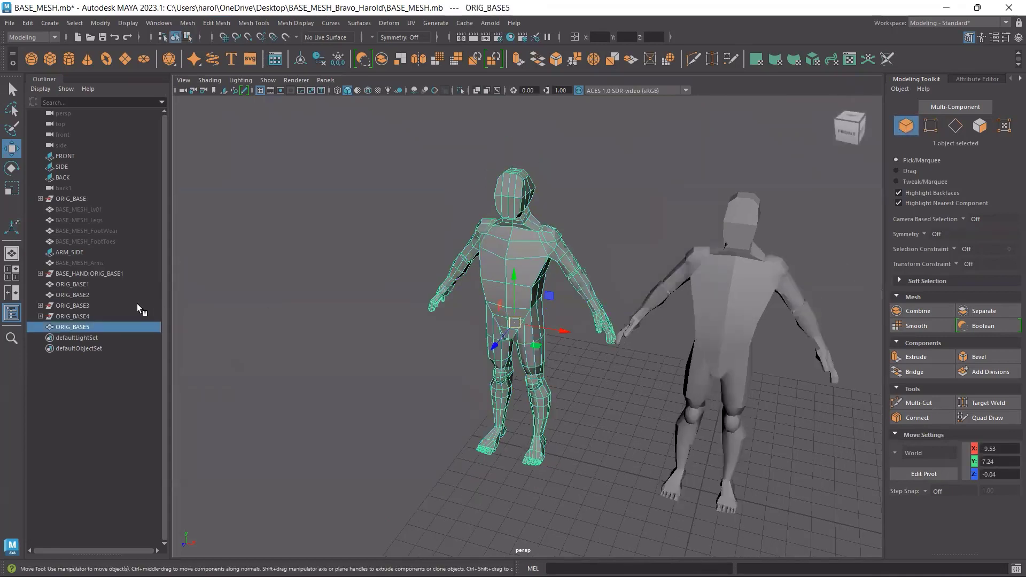
Unhide the five earlier body versions: BASE_MESH_Lv01, BASE_MESH_Legs, BASE_MESH_FootWear, BASE_MESH_FootToes and BASE_MESH_Arms
{"action": "left_click", "coordinate": [101, 241]}
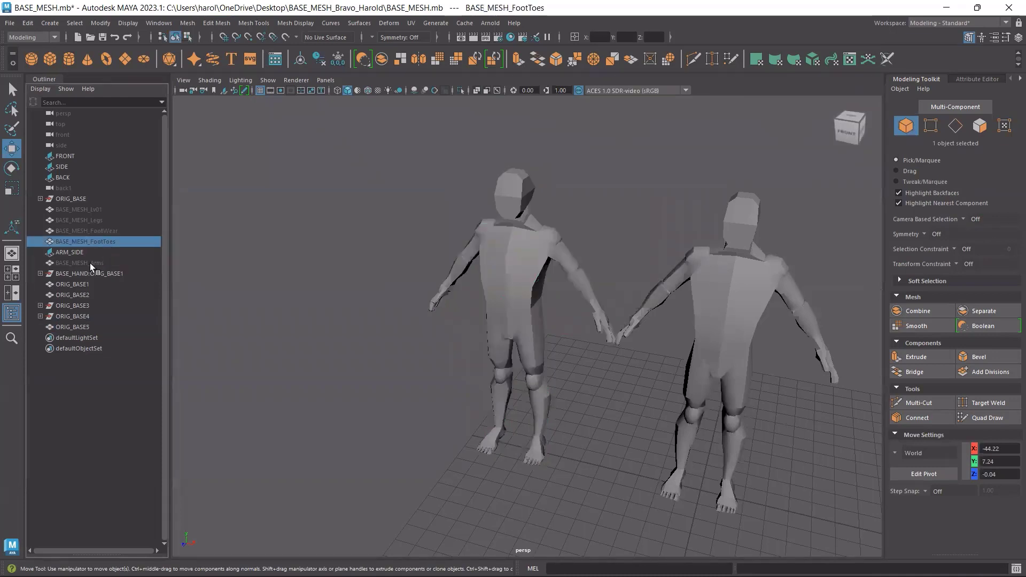
{"action": "left_click", "coordinate": [89, 262], "text": "ctrl"}
{"action": "left_click", "coordinate": [101, 230], "text": "ctrl"}
{"action": "left_click", "coordinate": [99, 219], "text": "ctrl"}
{"action": "left_click", "coordinate": [95, 209], "text": "ctrl"}
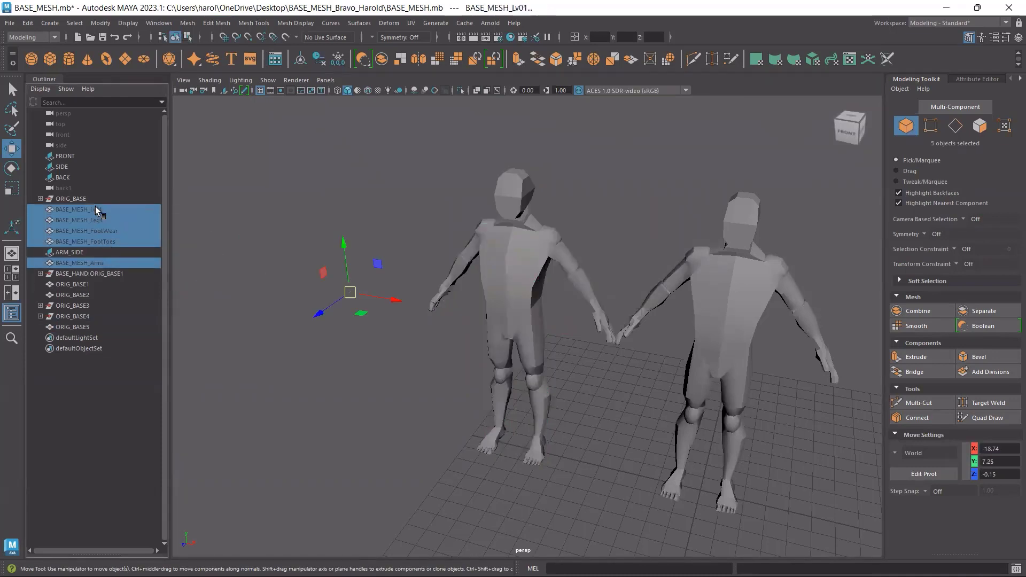
{"action": "key", "text": "shift+h"}
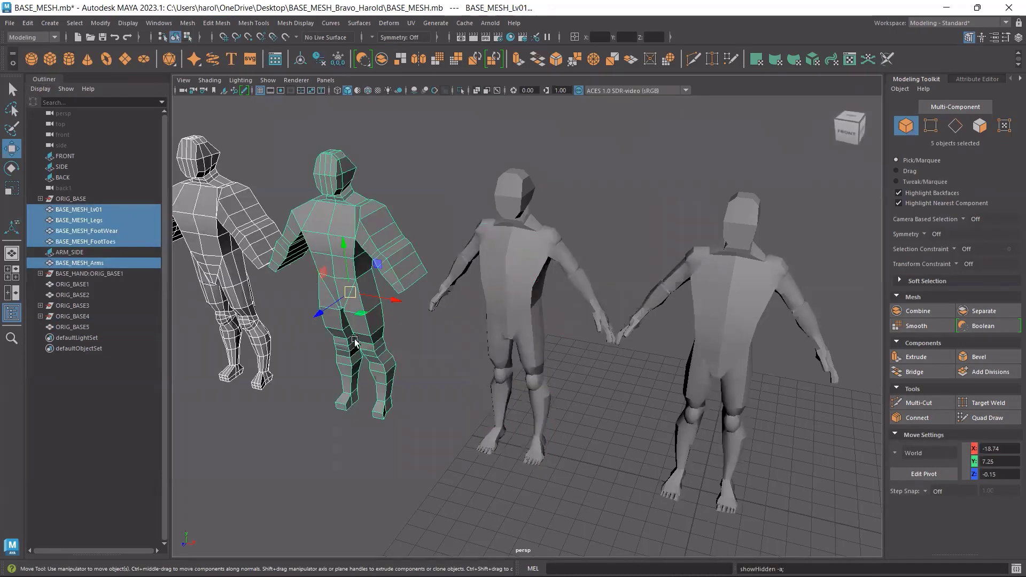
{"action": "scroll", "coordinate": [397, 390], "scroll_direction": "down", "scroll_amount": 5}
{"action": "middle_click_drag", "start_coordinate": [331, 393], "coordinate": [655, 415], "text": "alt"}
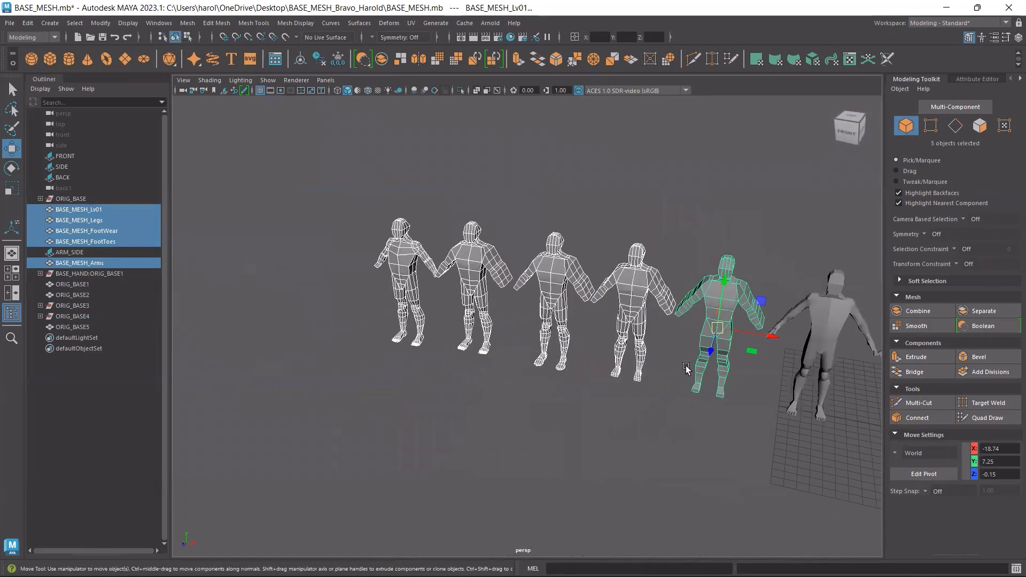
Move the merged body about 52.5 units along negative X to the far end of the row, beyond BASE_MESH_Arms
{"action": "left_click", "coordinate": [816, 324]}
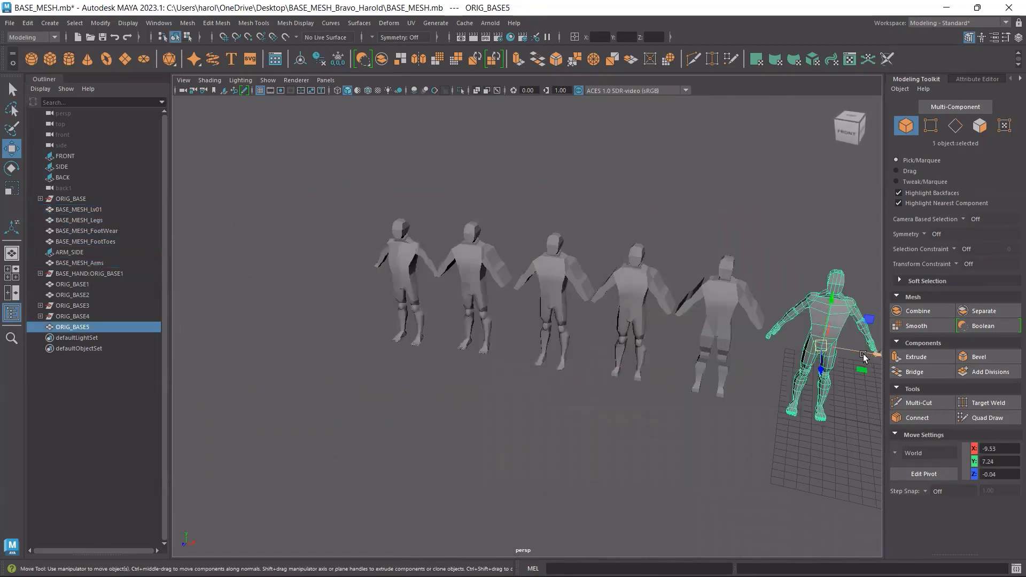
{"action": "left_click_drag", "start_coordinate": [867, 352], "coordinate": [324, 271]}
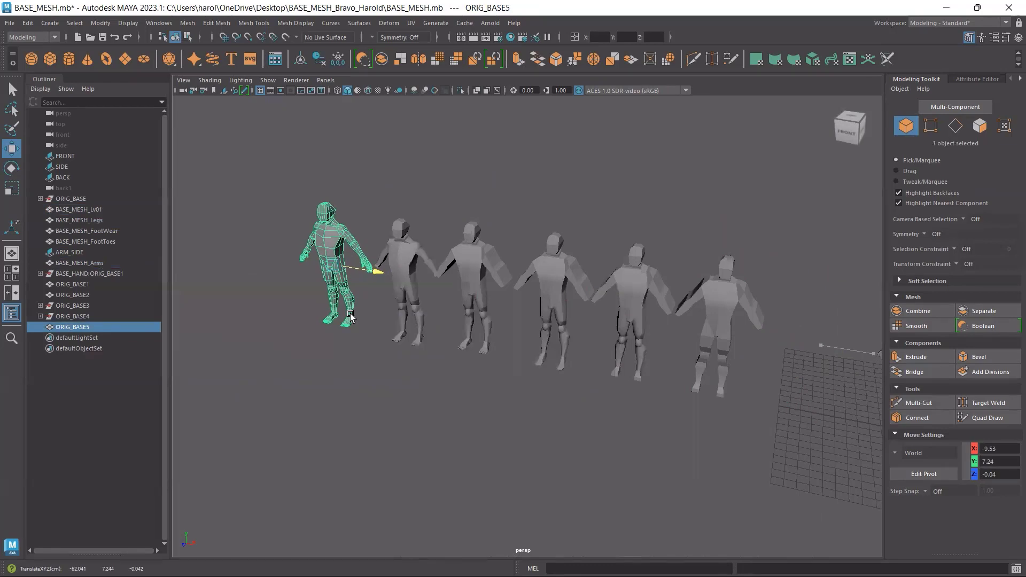
{"action": "left_click", "coordinate": [339, 372]}
{"action": "left_click_drag", "start_coordinate": [380, 334], "coordinate": [408, 318], "text": "alt"}
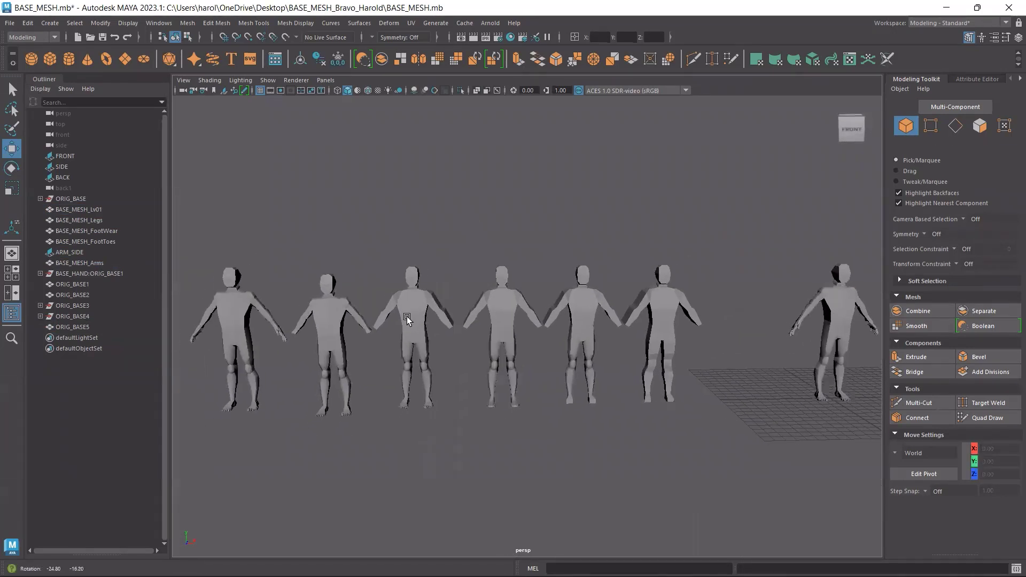
{"action": "middle_click_drag", "start_coordinate": [324, 375], "coordinate": [470, 349], "text": "alt"}
{"action": "scroll", "coordinate": [438, 324], "scroll_direction": "up", "scroll_amount": 5}
{"action": "middle_click_drag", "start_coordinate": [362, 324], "coordinate": [541, 350], "text": "alt"}
{"action": "left_click_drag", "start_coordinate": [460, 338], "coordinate": [503, 351], "text": "alt"}
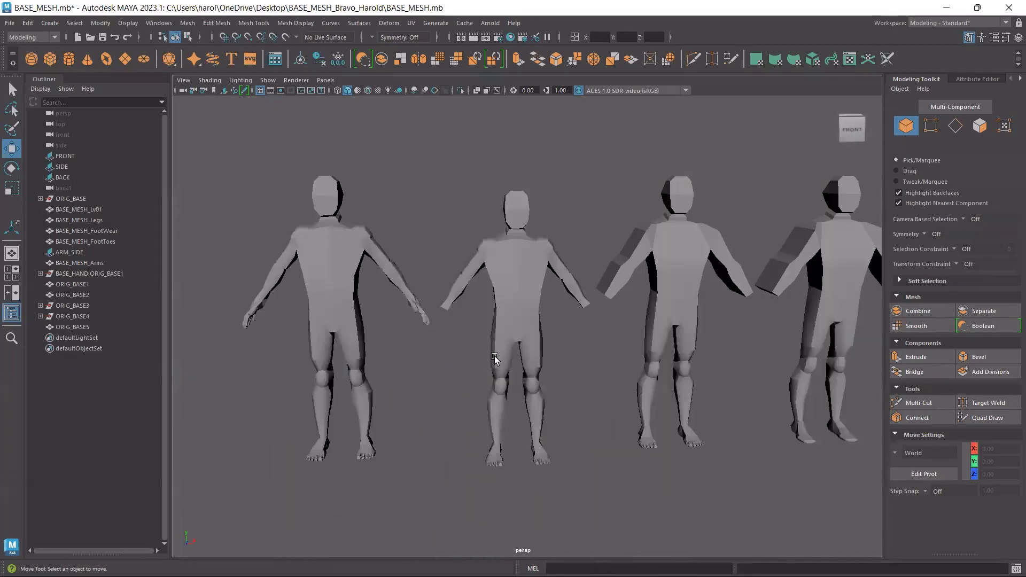
Examine the merged body beside the row of earlier body versions in the orthographic front view
{"action": "left_click", "coordinate": [350, 278]}
{"action": "key", "text": "space"}
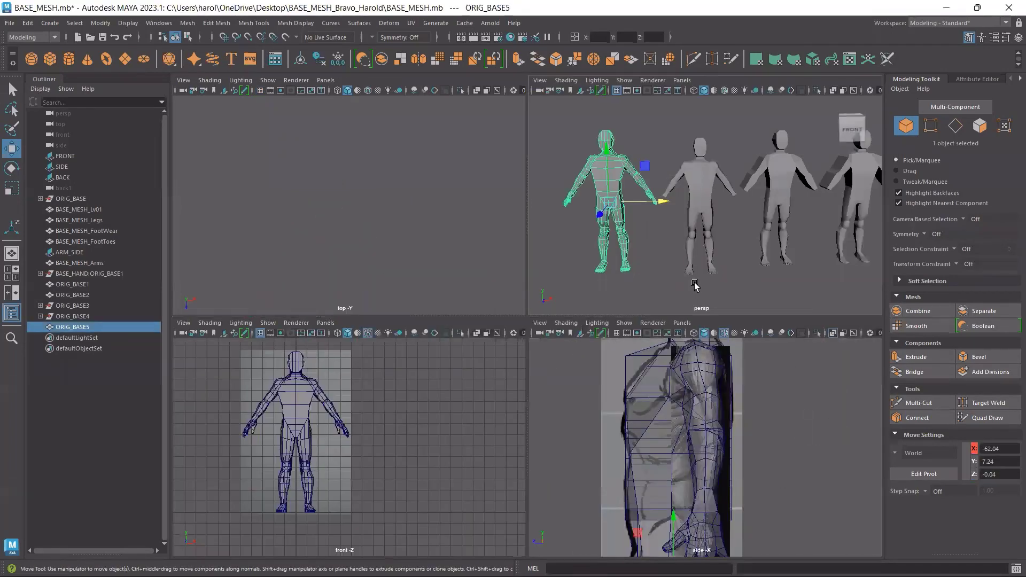
{"action": "key", "text": "space"}
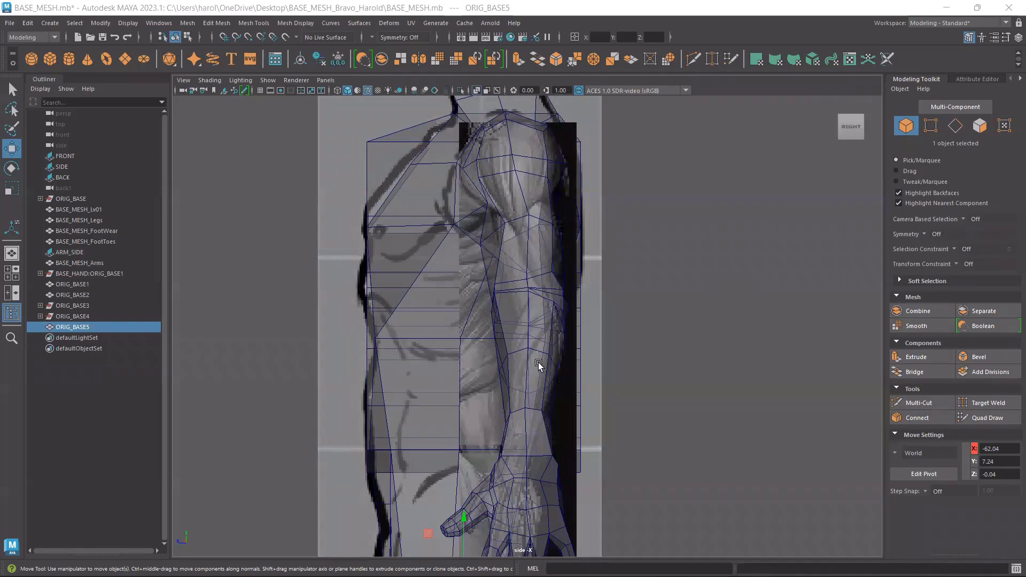
{"action": "left_click", "coordinate": [700, 358]}
{"action": "key", "text": "space"}
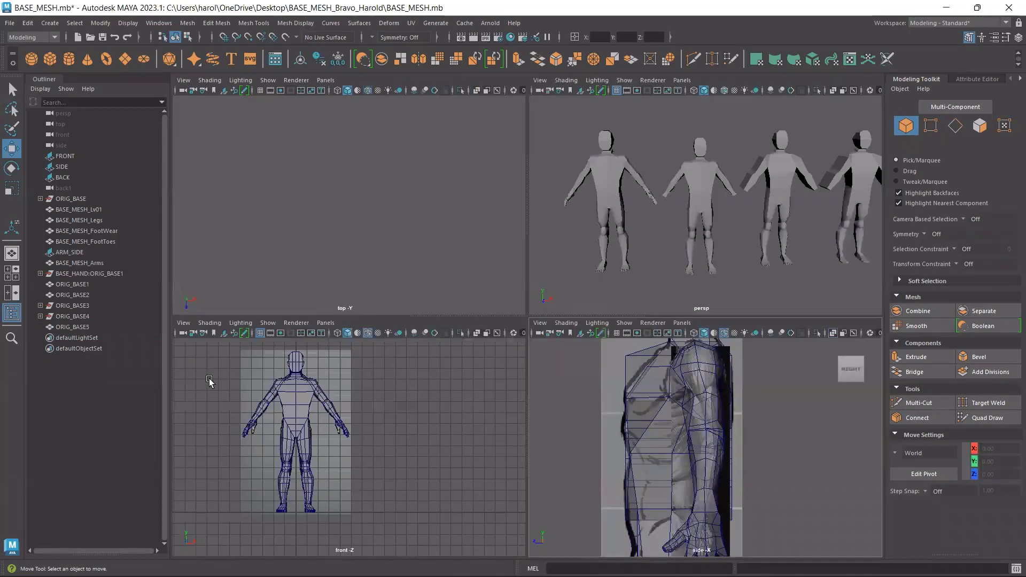
{"action": "left_click", "coordinate": [298, 413]}
{"action": "left_click", "coordinate": [629, 213]}
{"action": "left_click", "coordinate": [603, 203]}
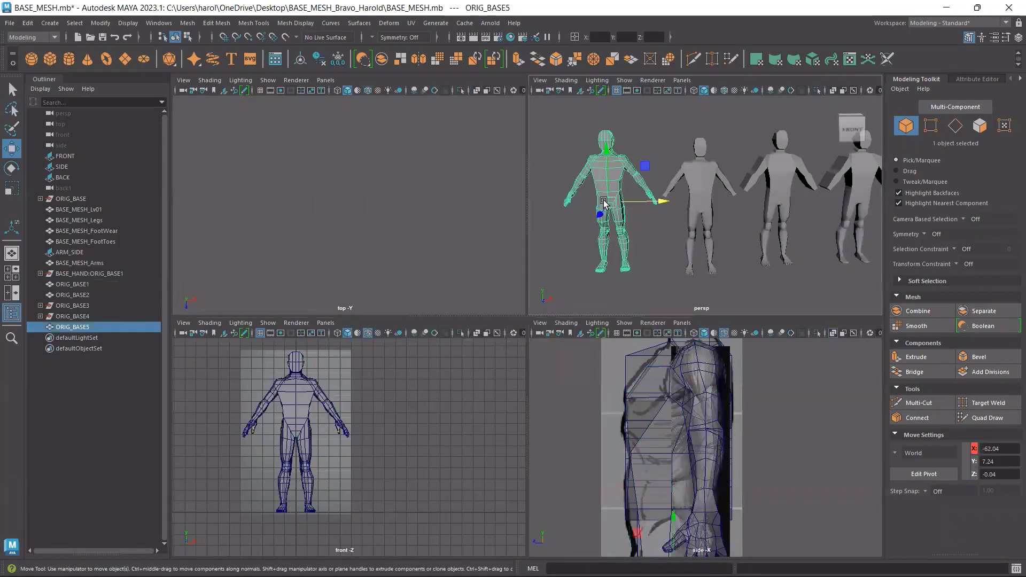
{"action": "key", "text": "space"}
{"action": "key", "text": "space"}
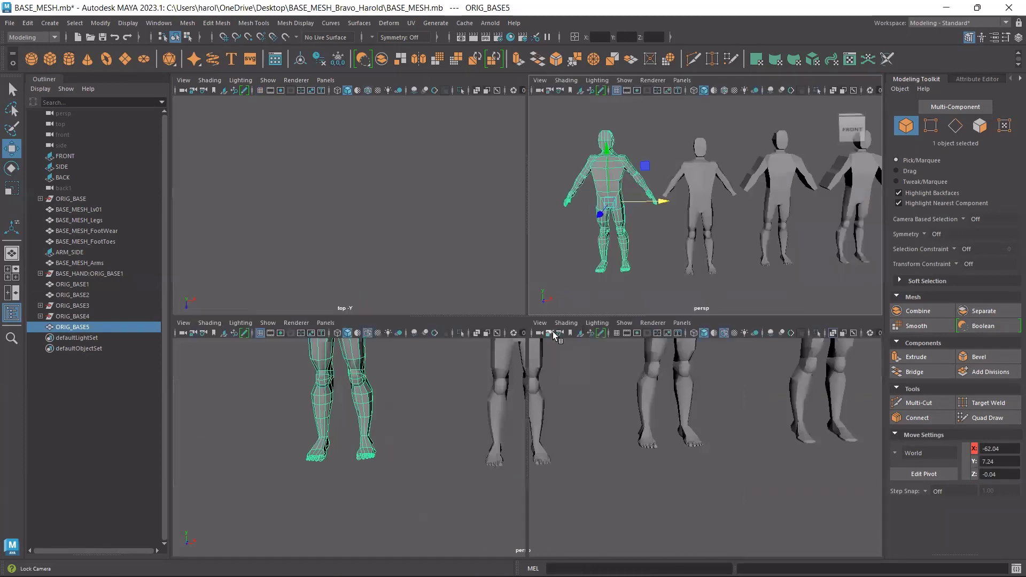
{"action": "key", "text": "space"}
{"action": "key", "text": "space"}
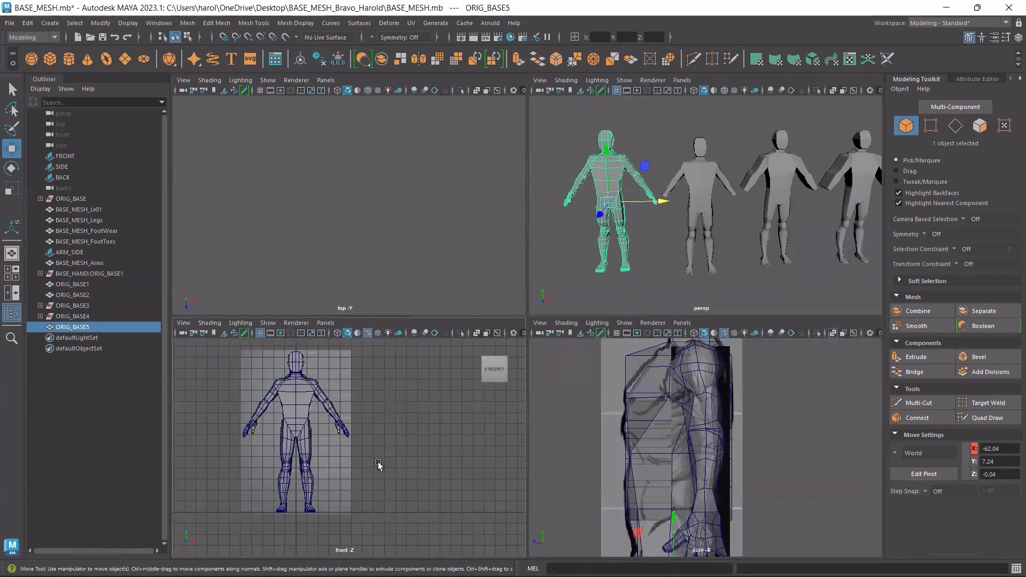
{"action": "key", "text": "space"}
{"action": "key", "text": "f"}
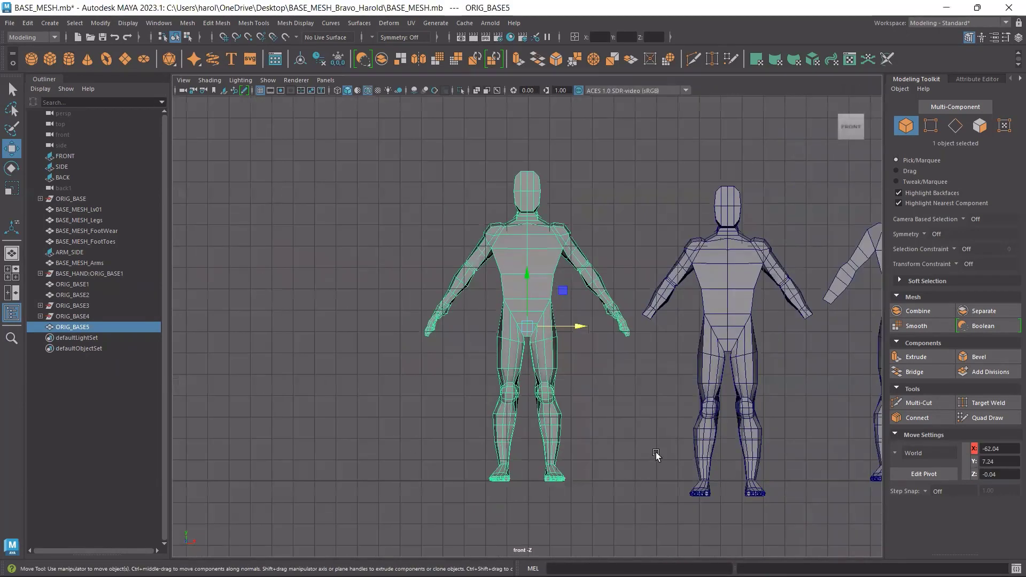
{"action": "scroll", "coordinate": [769, 458], "scroll_direction": "down", "scroll_amount": 5}
{"action": "middle_click_drag", "start_coordinate": [756, 457], "coordinate": [417, 438], "text": "alt"}
Raise BASE_MESH_Arms about 0.74 units along Y so its feet line up with the neighbouring bodies
{"action": "left_click", "coordinate": [329, 242]}
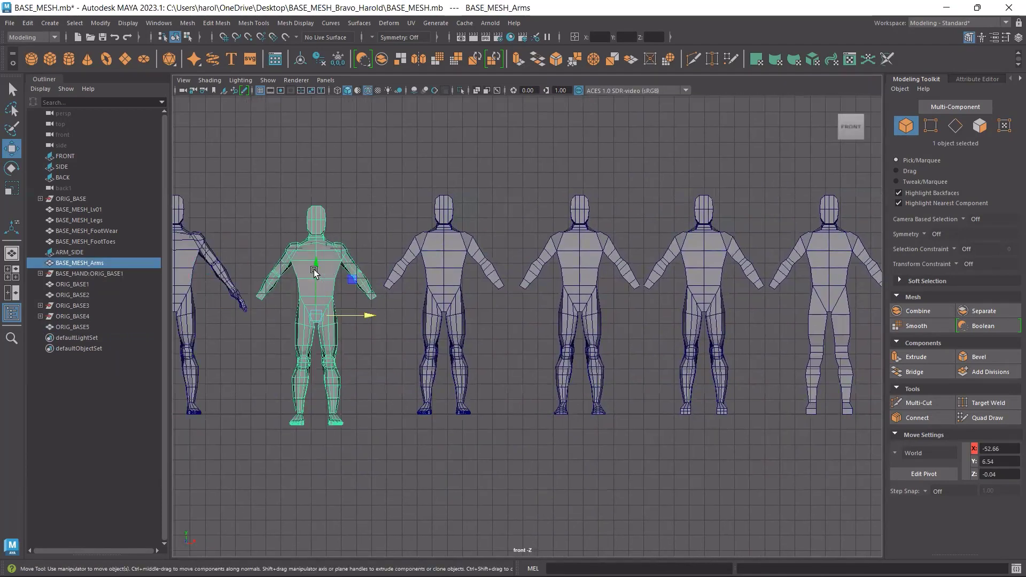
{"action": "middle_click_drag", "start_coordinate": [315, 272], "coordinate": [431, 267], "text": "alt"}
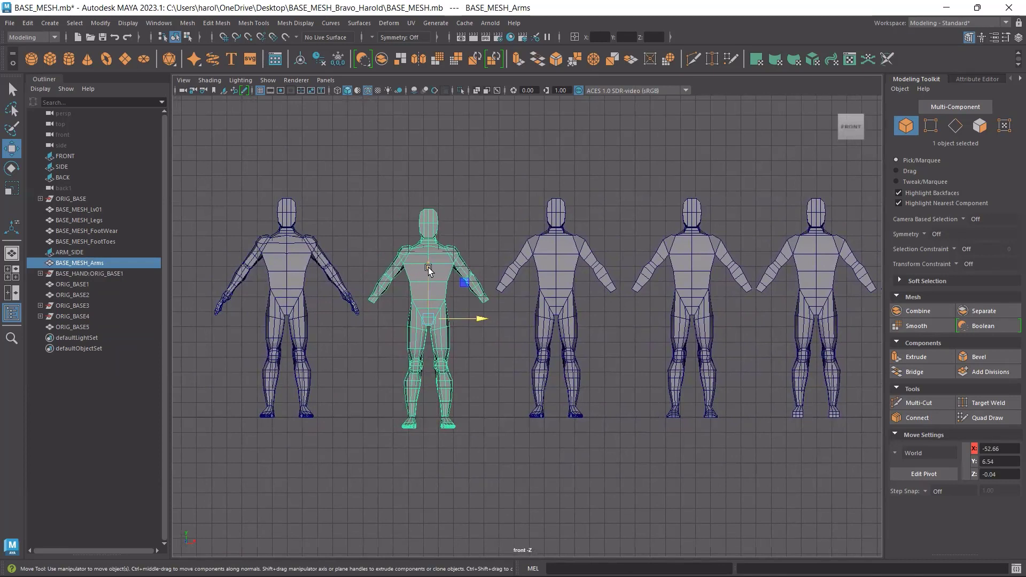
{"action": "left_click_drag", "start_coordinate": [428, 269], "coordinate": [431, 256]}
Check the translation values of the merged body and BASE_MESH_Arms, leaving the merged body selected
{"action": "left_click", "coordinate": [302, 258]}
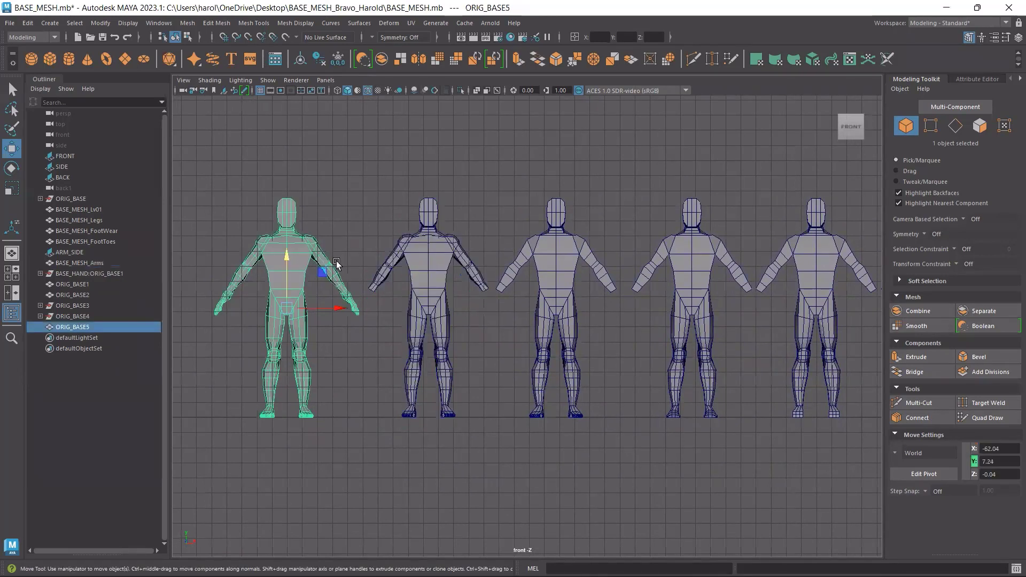
{"action": "left_click", "coordinate": [1017, 36]}
{"action": "left_click", "coordinate": [999, 121]}
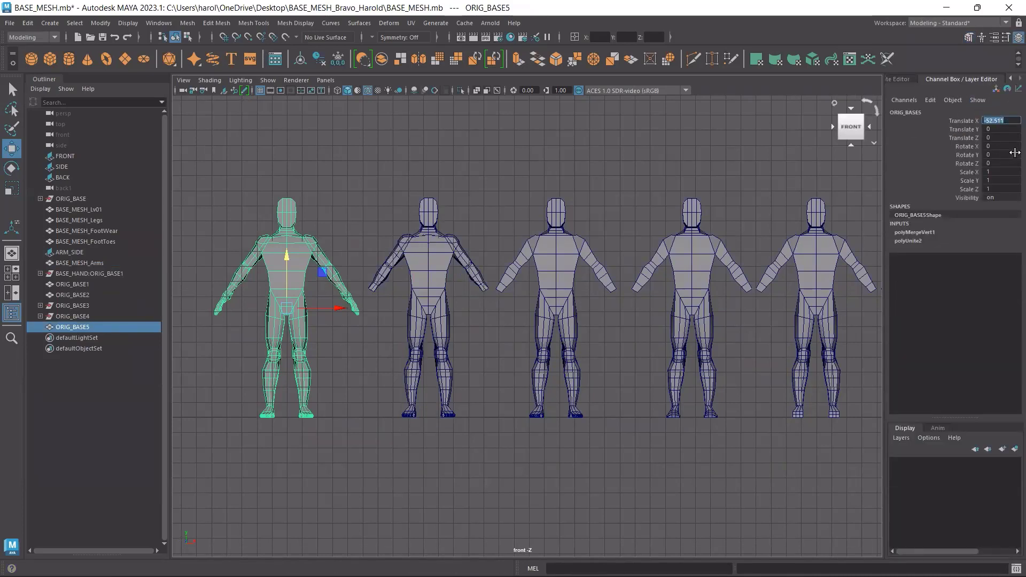
{"action": "left_click", "coordinate": [424, 272]}
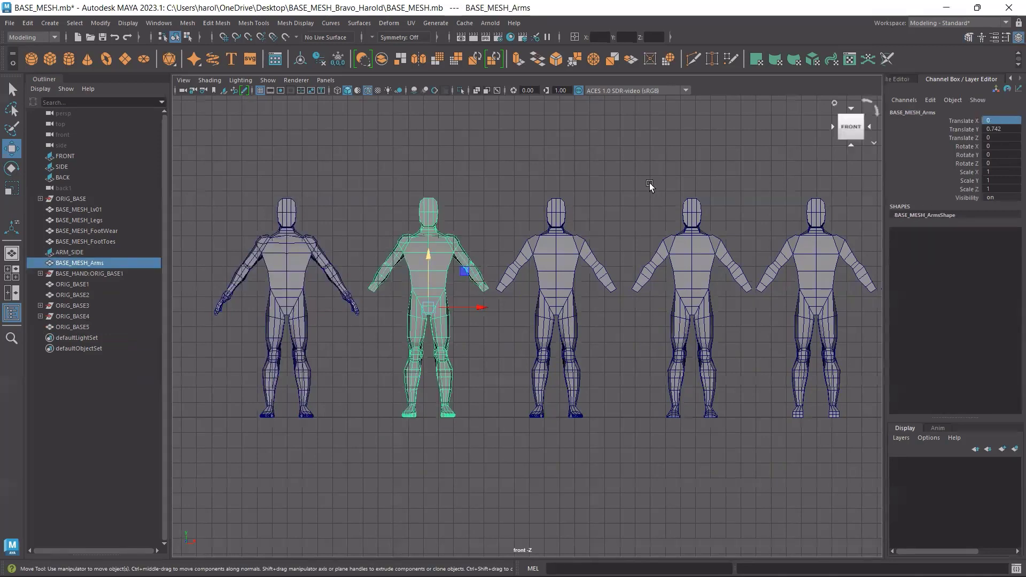
{"action": "left_click", "coordinate": [282, 282]}
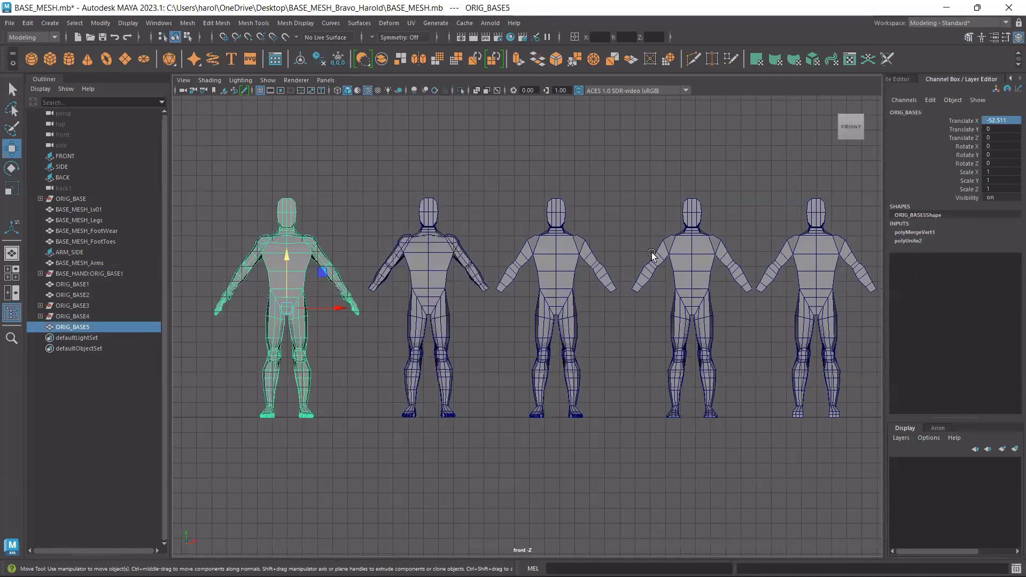
Compare the translation values of BASE_MESH_FootToes, BASE_MESH_Arms and the merged body, and save the scene
{"action": "left_click", "coordinate": [574, 259]}
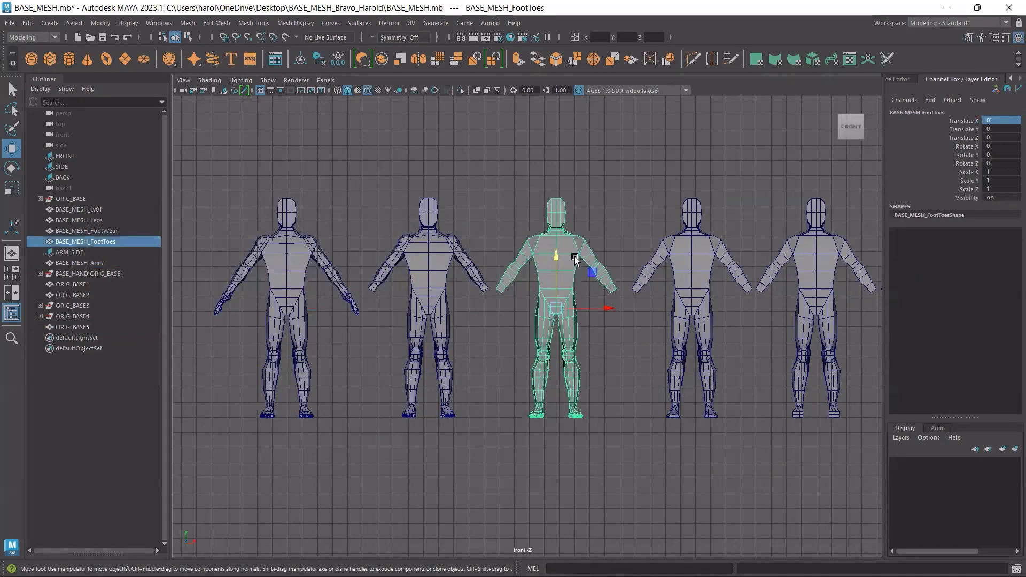
{"action": "left_click", "coordinate": [406, 263]}
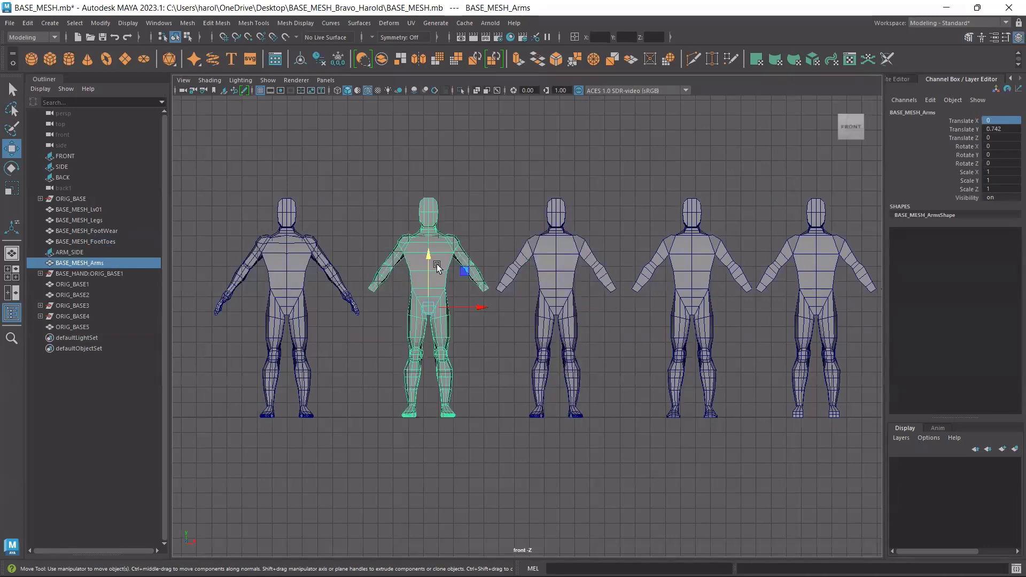
{"action": "middle_click_drag", "start_coordinate": [437, 267], "coordinate": [430, 264]}
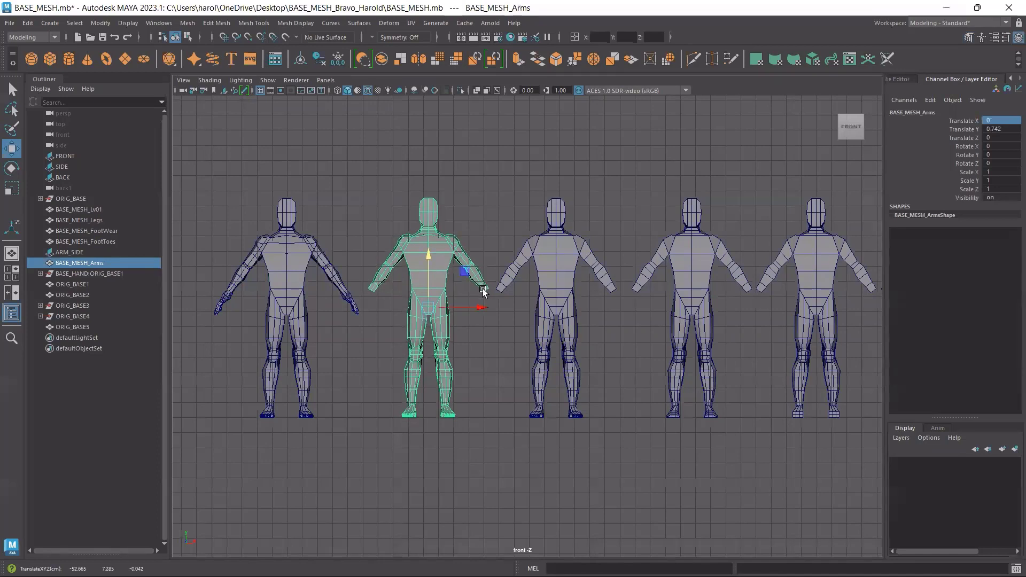
{"action": "left_click", "coordinate": [396, 336]}
{"action": "left_click", "coordinate": [310, 253]}
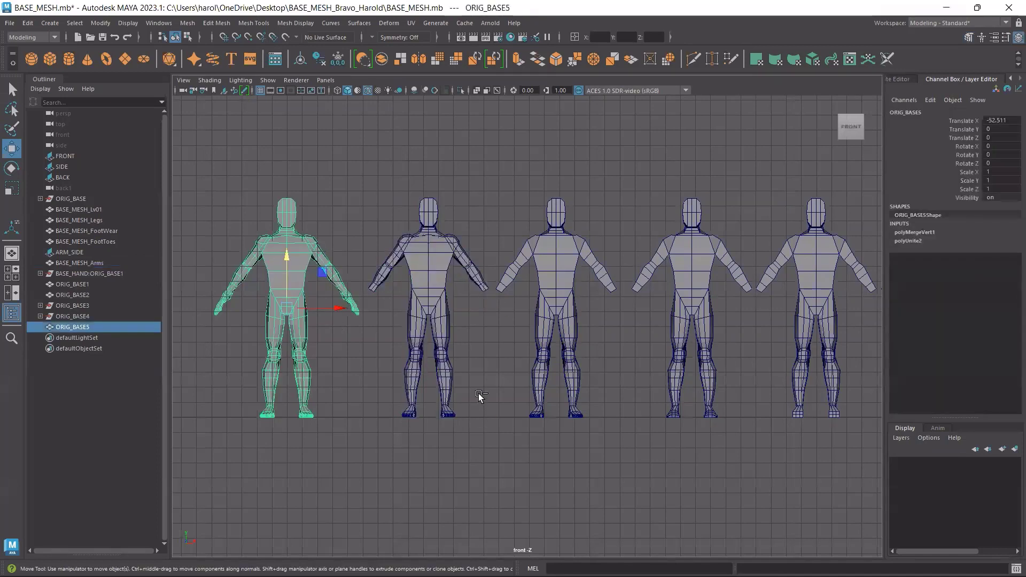
{"action": "key", "text": "ctrl+s"}
Rename the merged body ORIG_BASE5 as BASE_MESH_Hands, reusing the name of BASE_MESH_Arms, and save the scene
{"action": "left_click", "coordinate": [454, 261]}
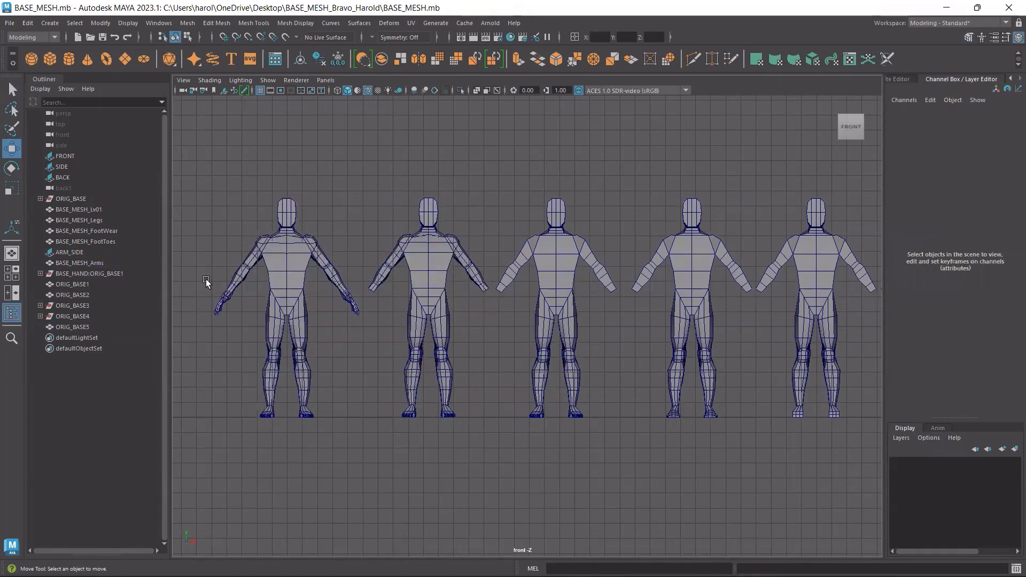
{"action": "left_click", "coordinate": [313, 253]}
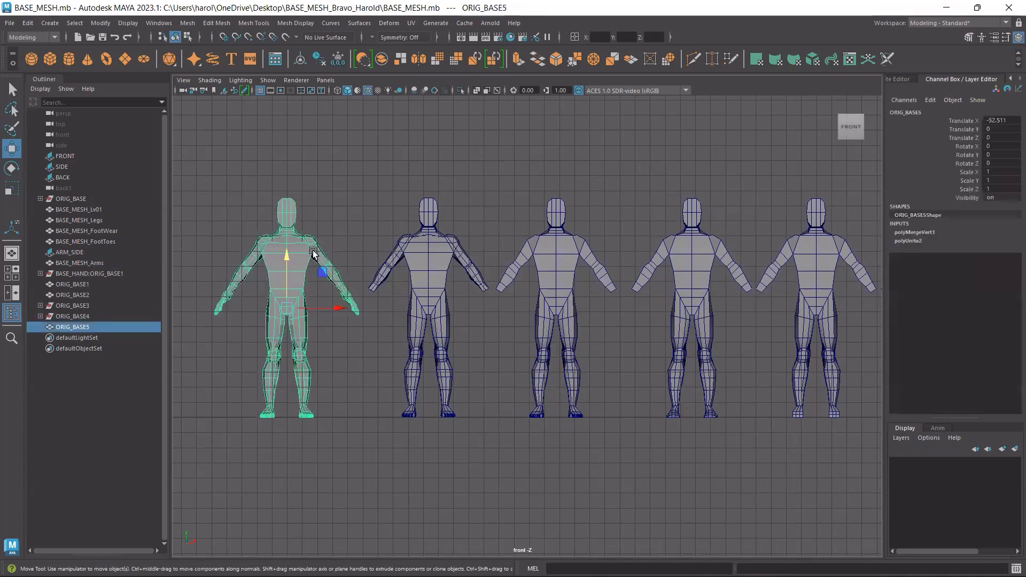
{"action": "double_click", "coordinate": [86, 326]}
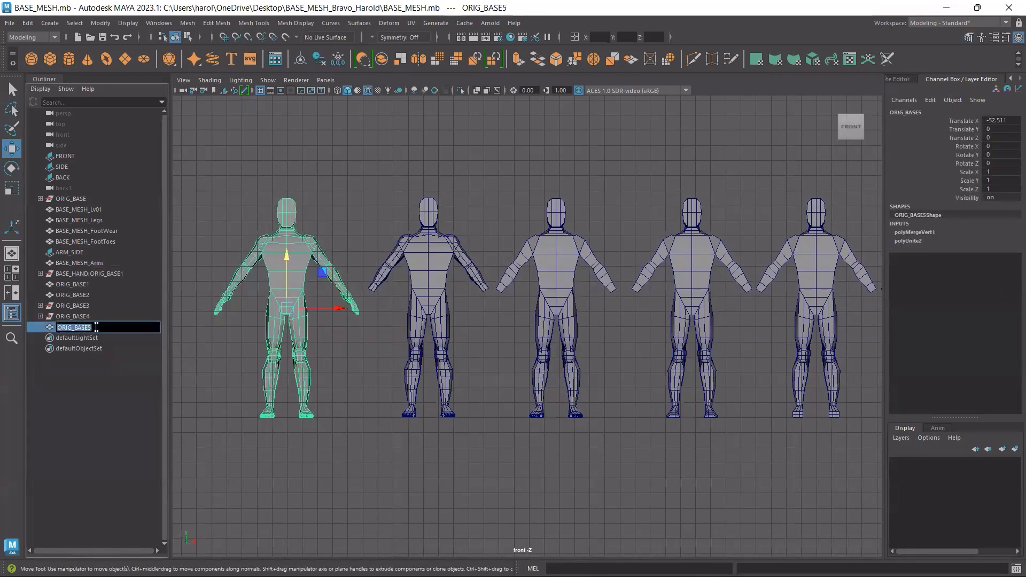
{"action": "left_click", "coordinate": [102, 328]}
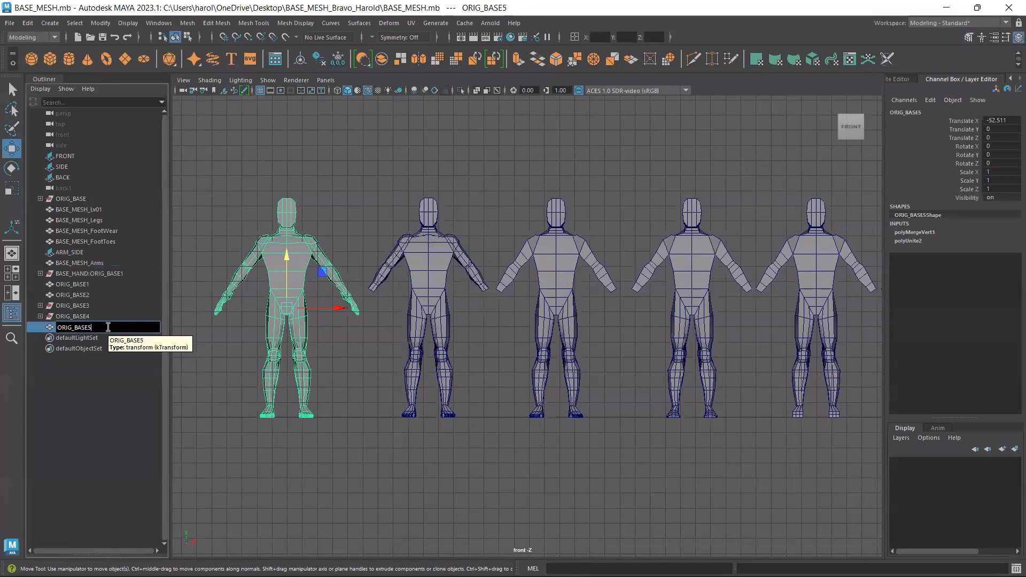
{"action": "left_click", "coordinate": [70, 264]}
{"action": "double_click", "coordinate": [70, 264]}
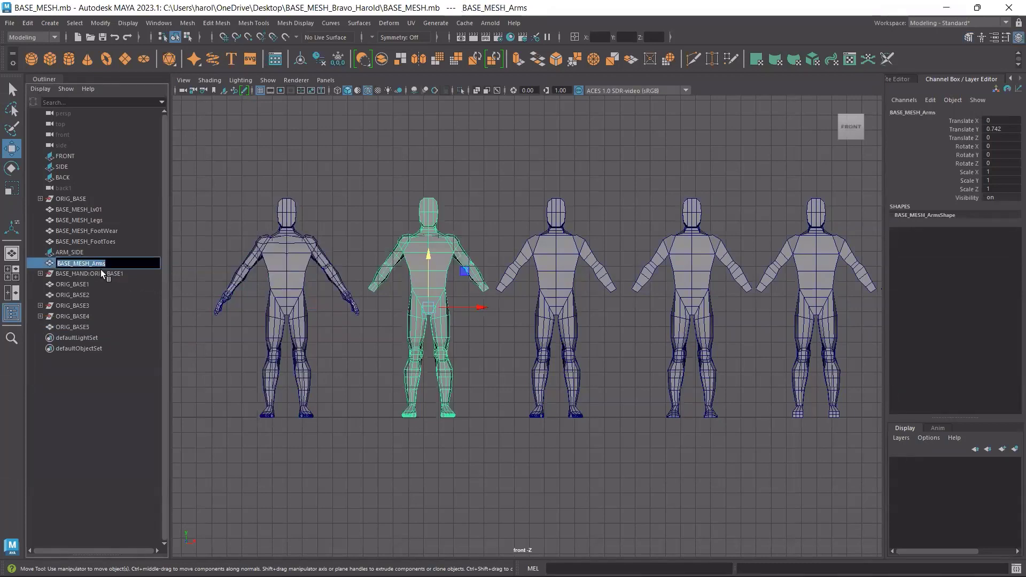
{"action": "key", "text": "ctrl+c"}
{"action": "double_click", "coordinate": [80, 326]}
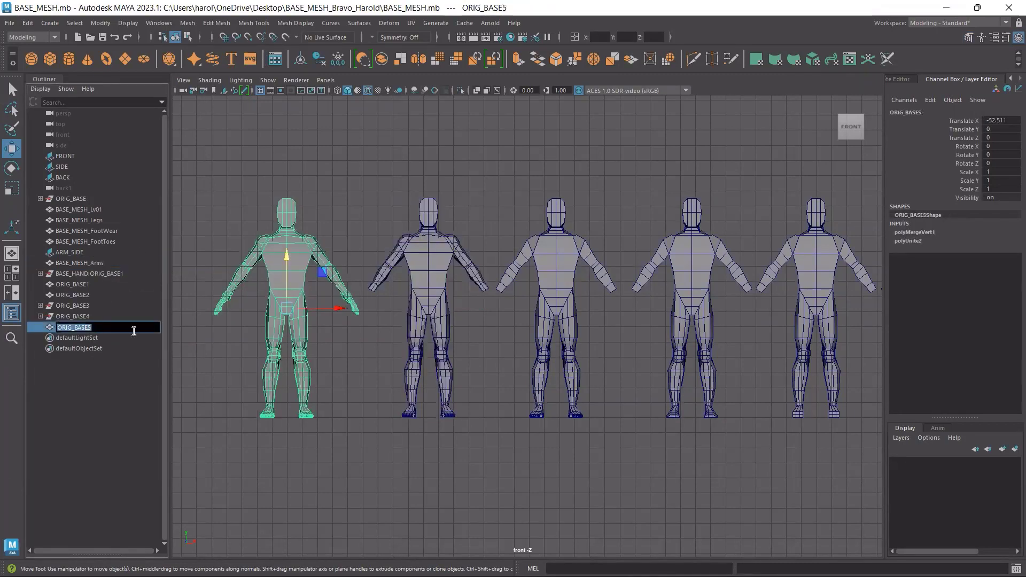
{"action": "key", "text": "ctrl+v"}
{"action": "key", "text": "Return"}
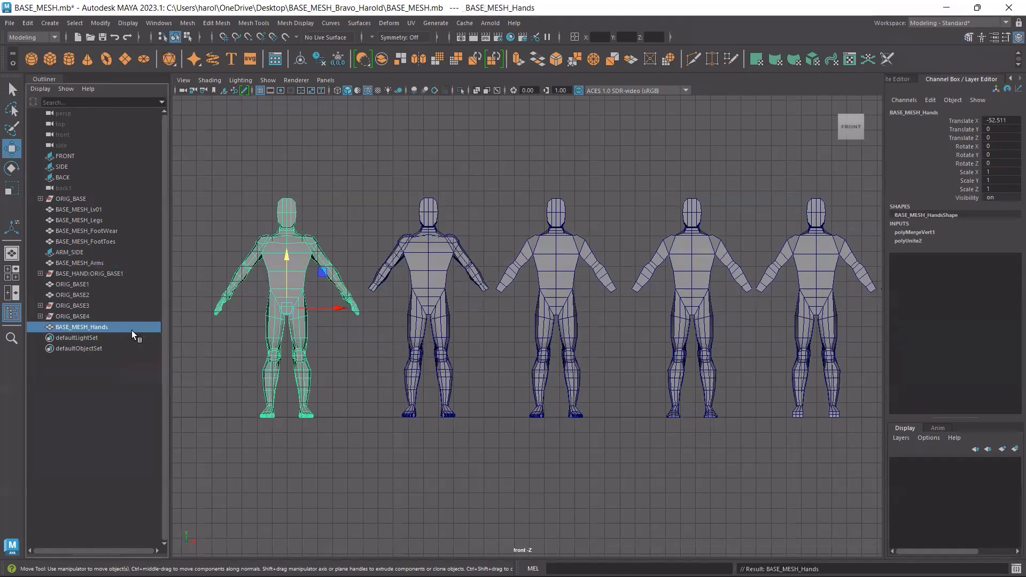
{"action": "left_click", "coordinate": [405, 207]}
{"action": "key", "text": "ctrl+s"}
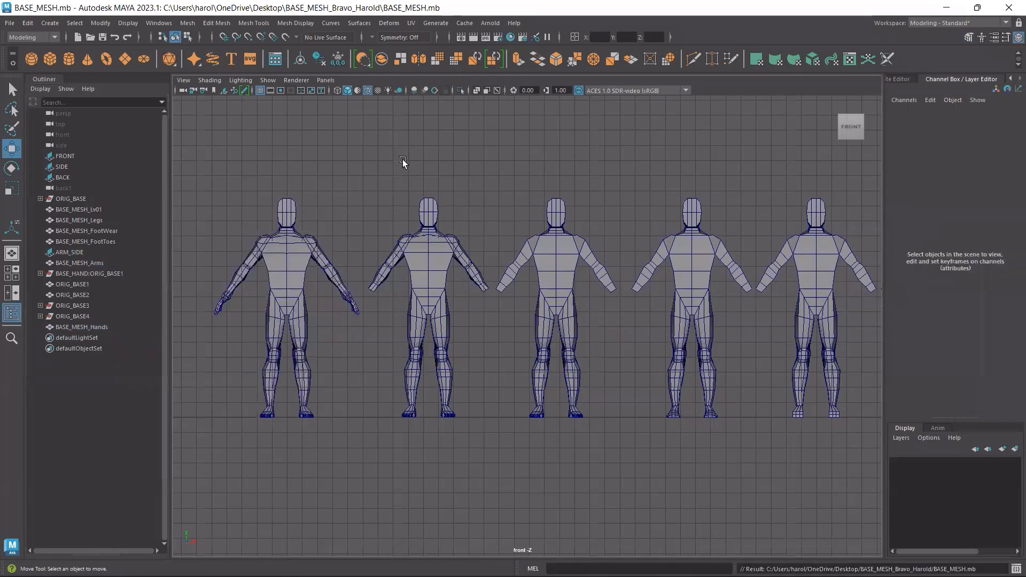
Hide the grid in the front view and save the scene, leaving nothing selected
{"action": "left_click", "coordinate": [260, 90]}
{"action": "scroll", "coordinate": [549, 302], "scroll_direction": "down", "scroll_amount": 5}
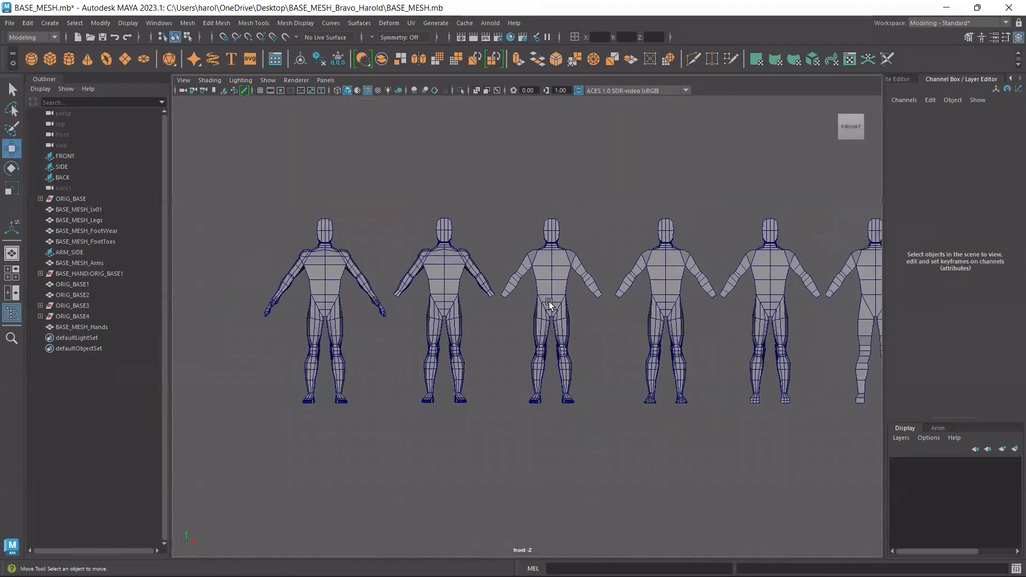
{"action": "key", "text": "space"}
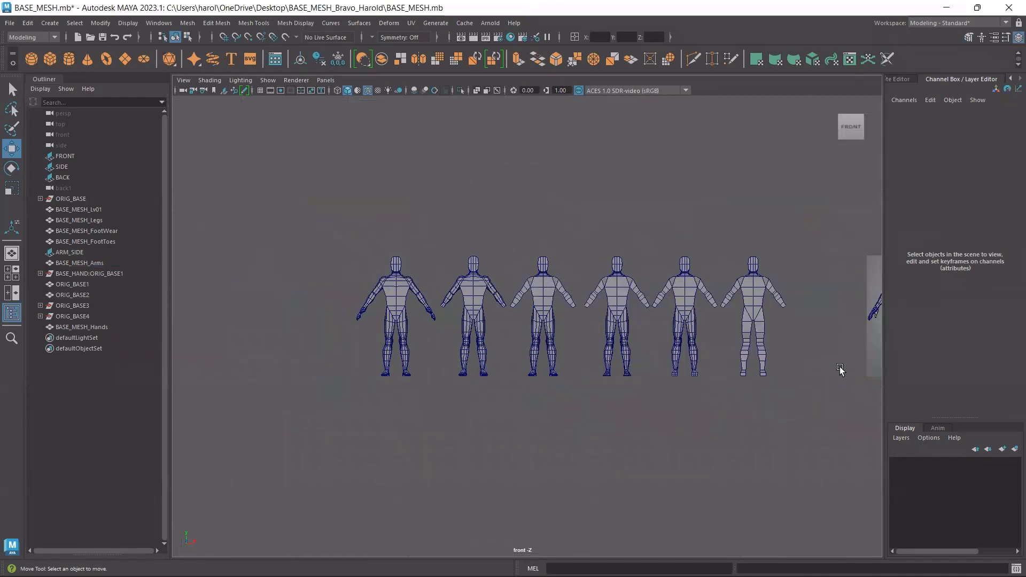
{"action": "middle_click_drag", "start_coordinate": [840, 368], "coordinate": [713, 394], "text": "alt"}
{"action": "key", "text": "ctrl+s"}
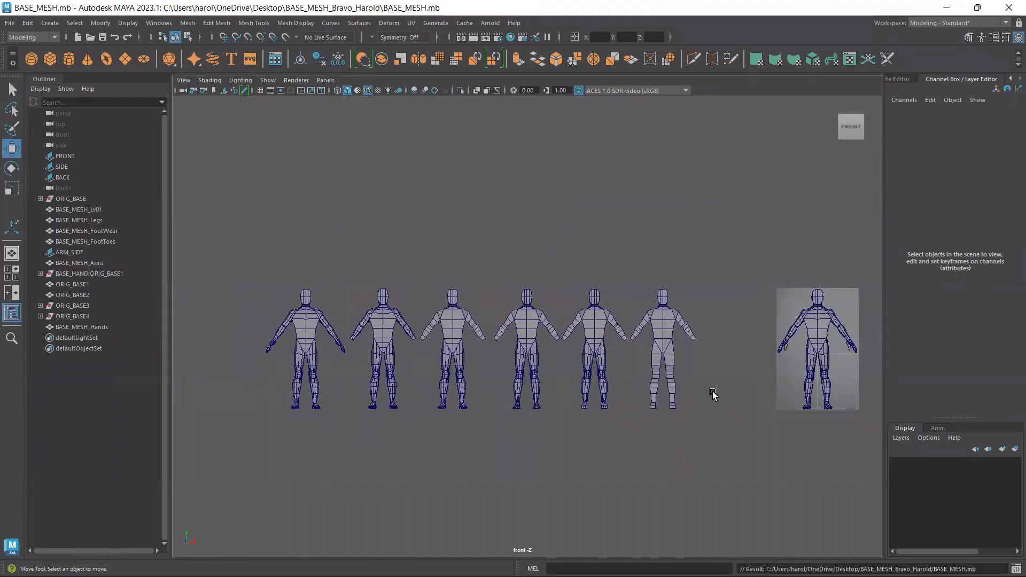
{"action": "left_click", "coordinate": [801, 335]}
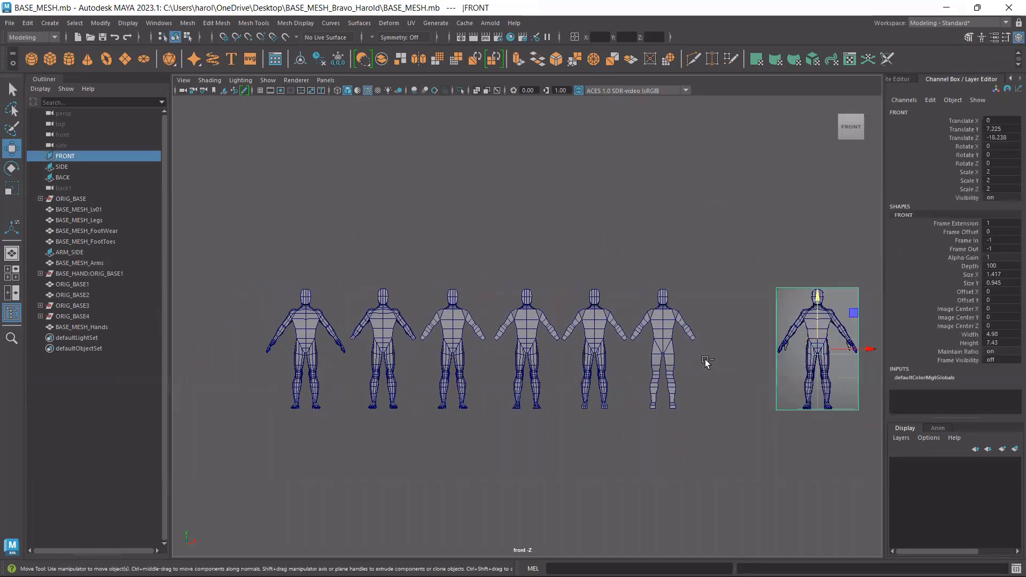
{"action": "left_click", "coordinate": [515, 201]}
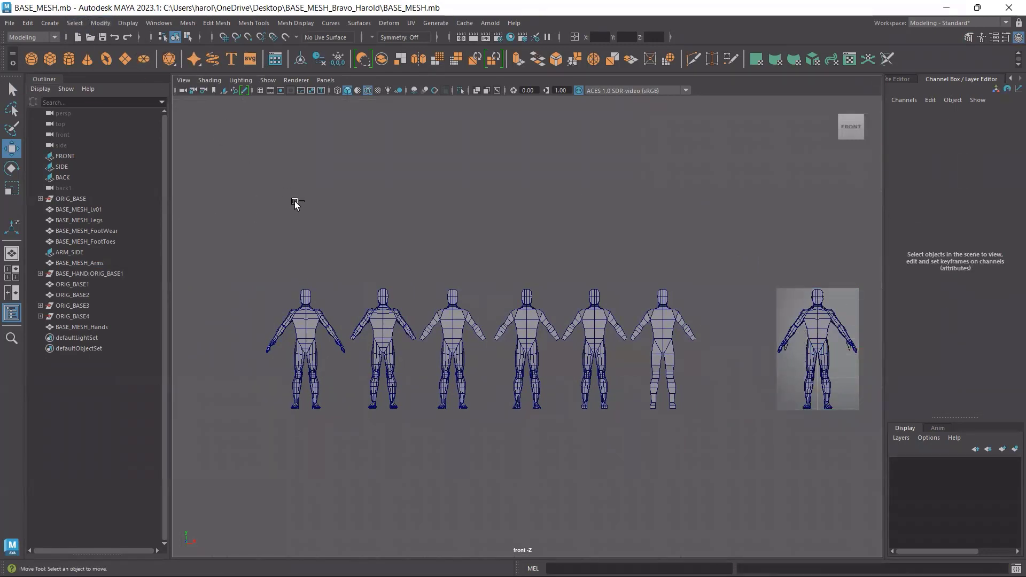
Delete the construction history of all objects in the scene and save the file
{"action": "left_click", "coordinate": [29, 24]}
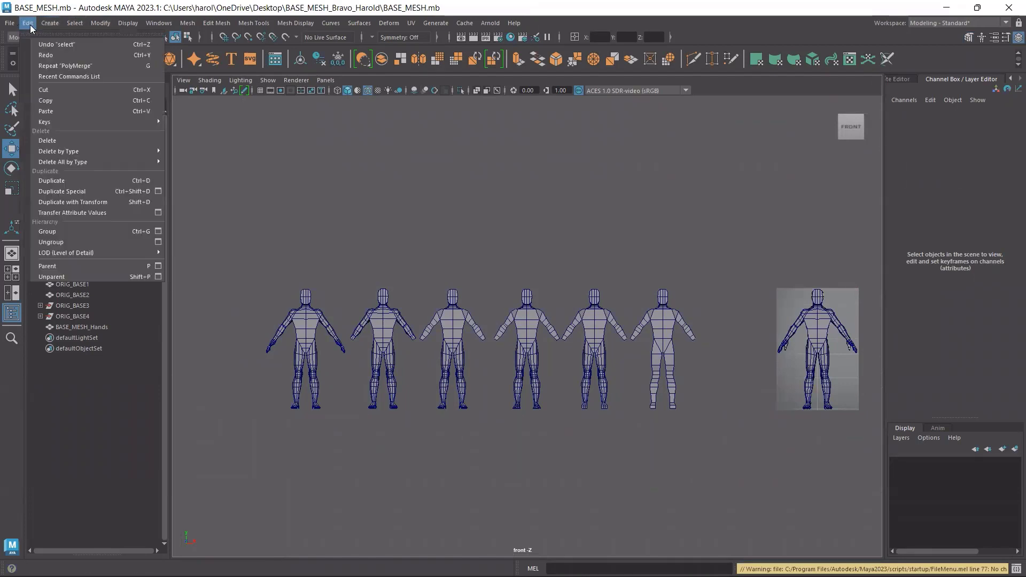
{"action": "mouse_move", "coordinate": [59, 151]}
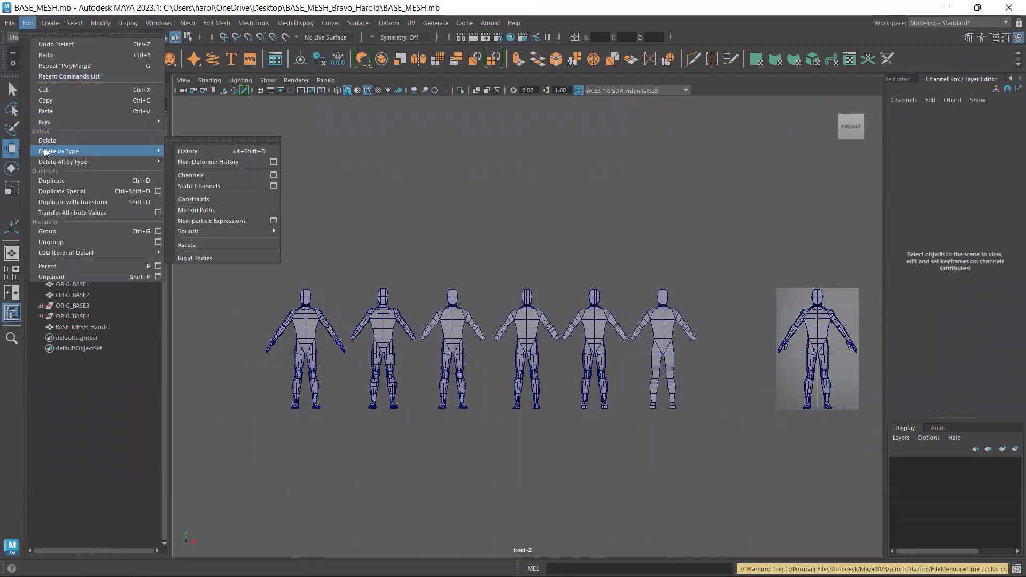
{"action": "left_click", "coordinate": [196, 152]}
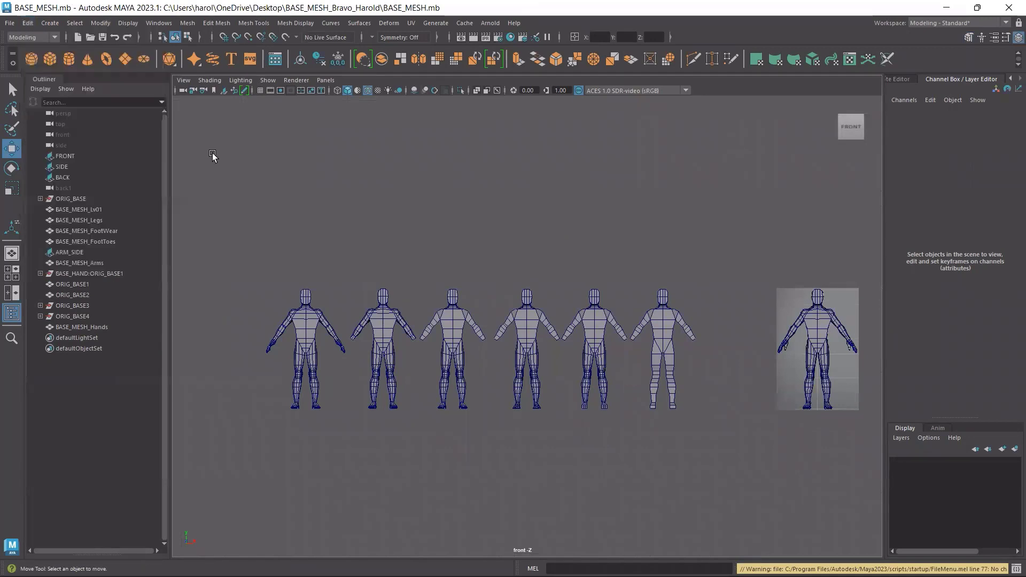
{"action": "left_click", "coordinate": [29, 24]}
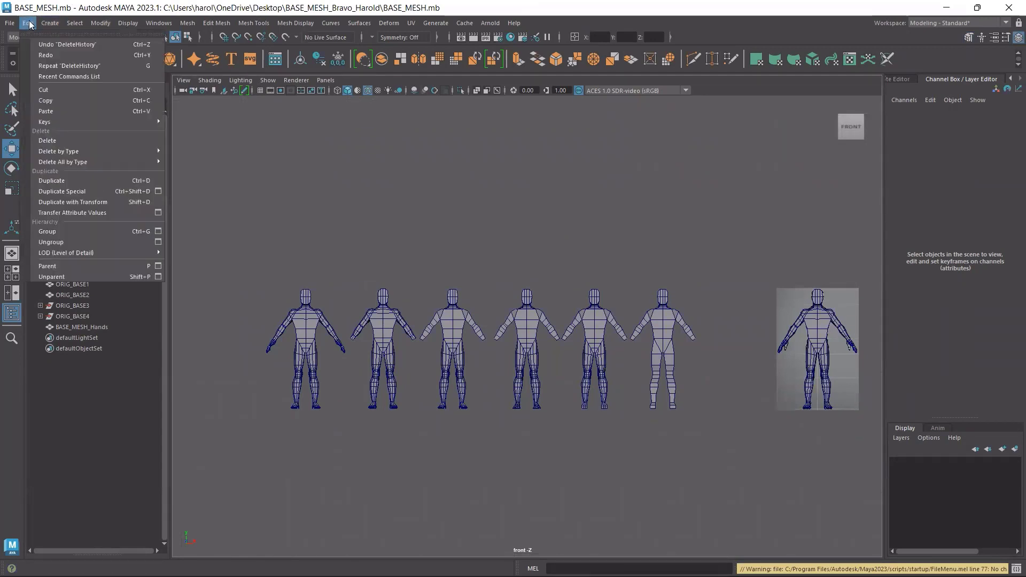
{"action": "mouse_move", "coordinate": [55, 162]}
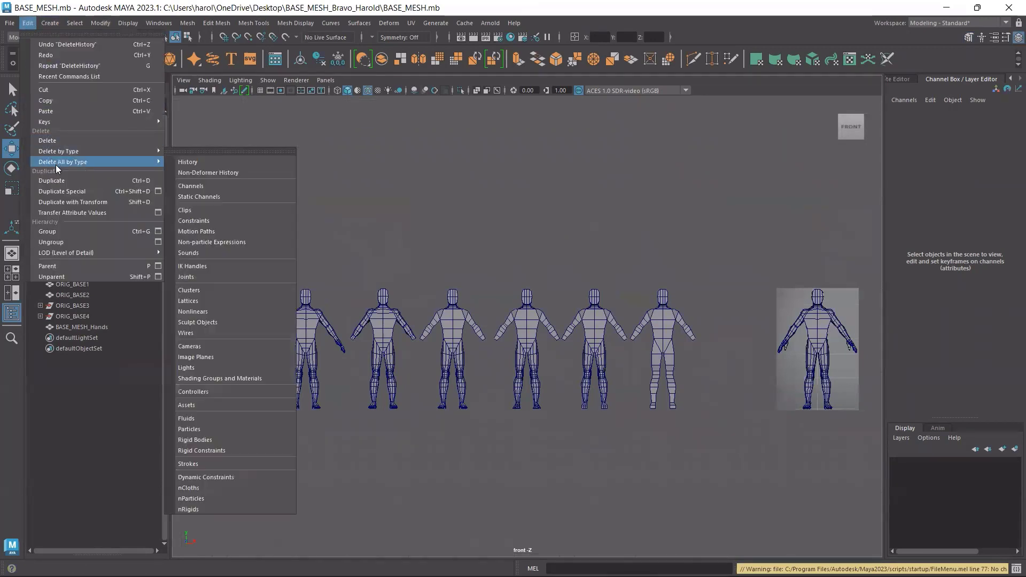
{"action": "left_click", "coordinate": [201, 162]}
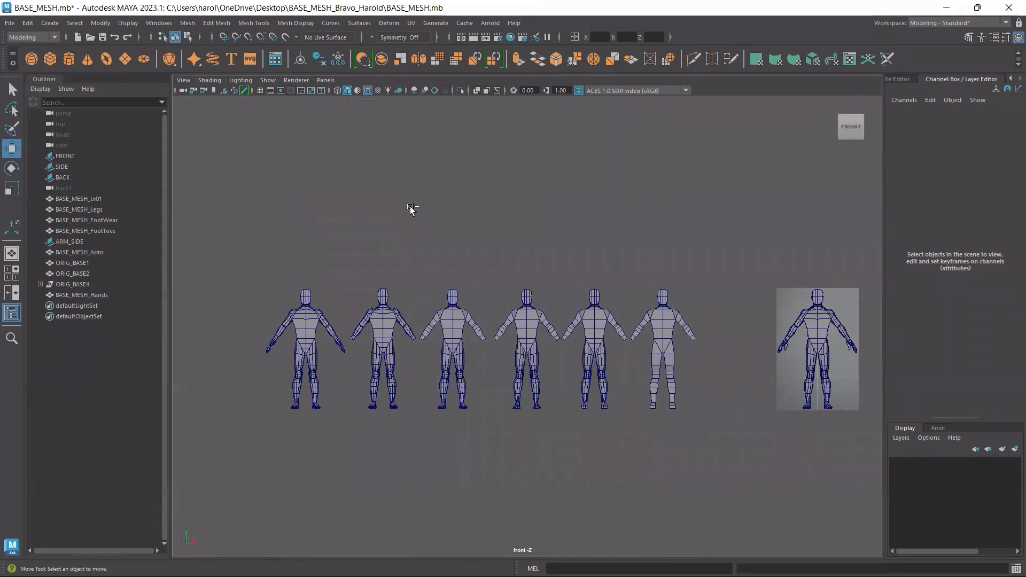
{"action": "key", "text": "ctrl+s"}
Delete the leftover ORIG_BASE4 group and hide the six BASE_MESH bodies in the row
{"action": "left_click", "coordinate": [70, 284]}
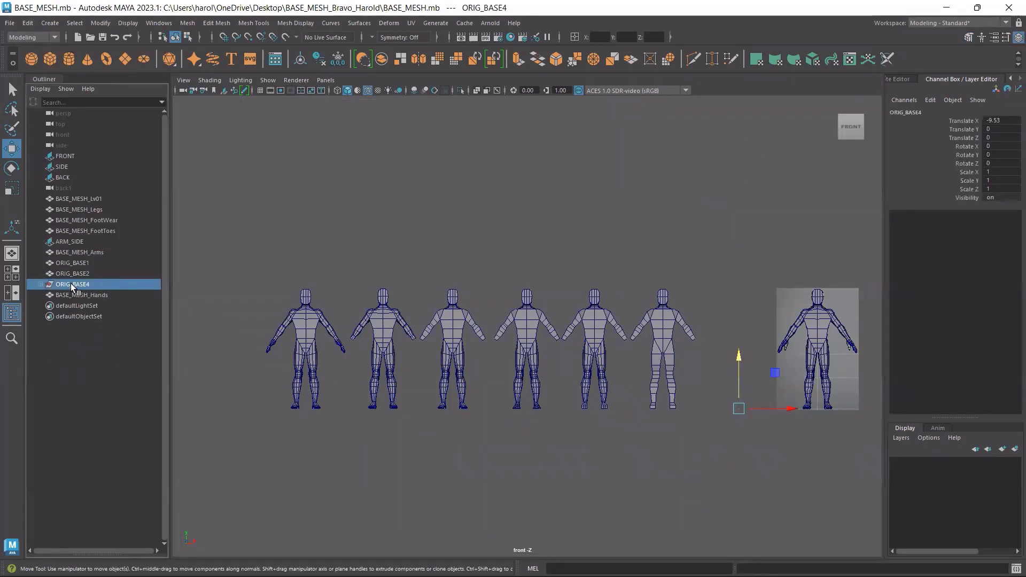
{"action": "key", "text": "Delete"}
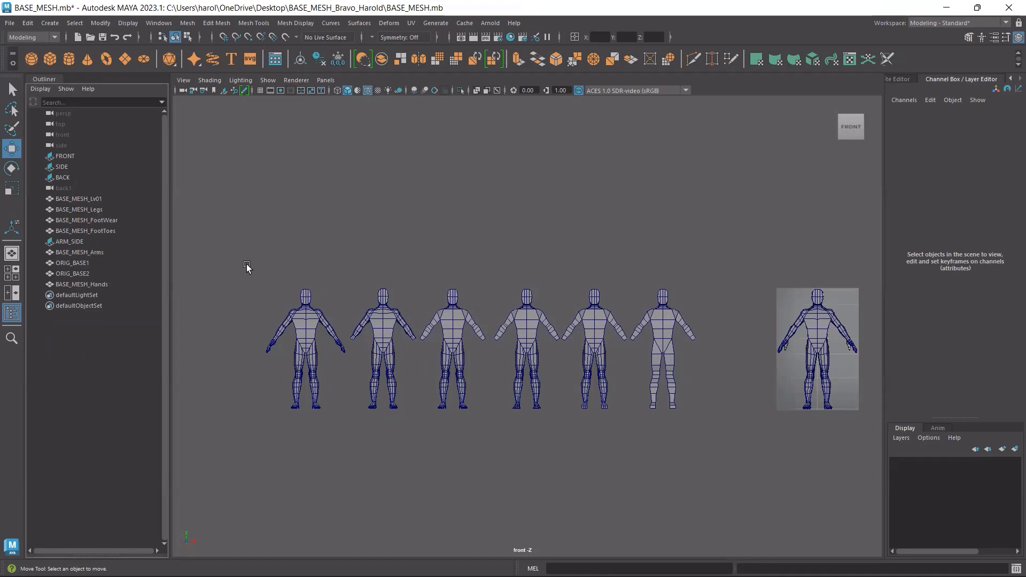
{"action": "left_click_drag", "start_coordinate": [246, 265], "coordinate": [717, 446]}
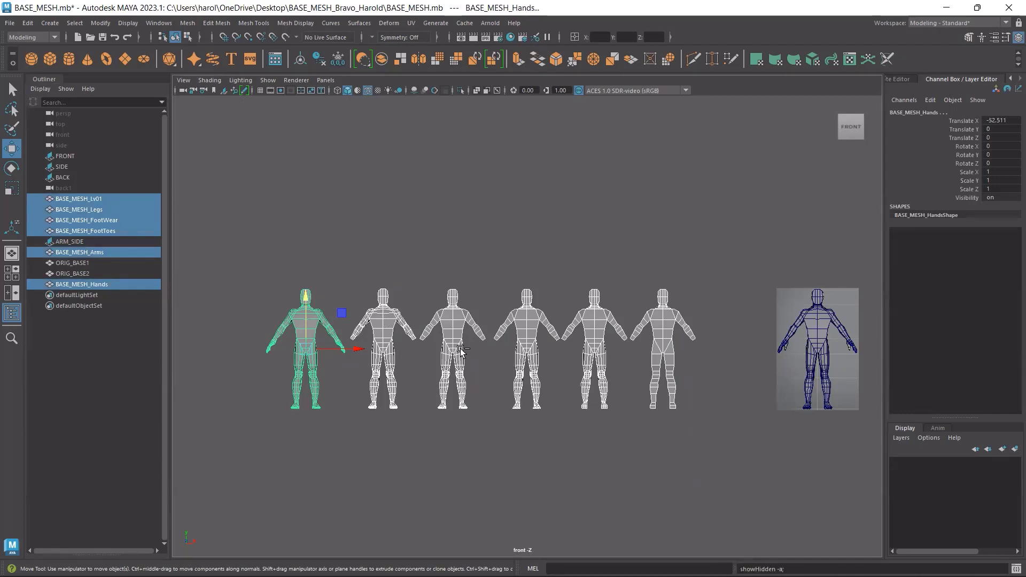
{"action": "key", "text": "ctrl+h"}
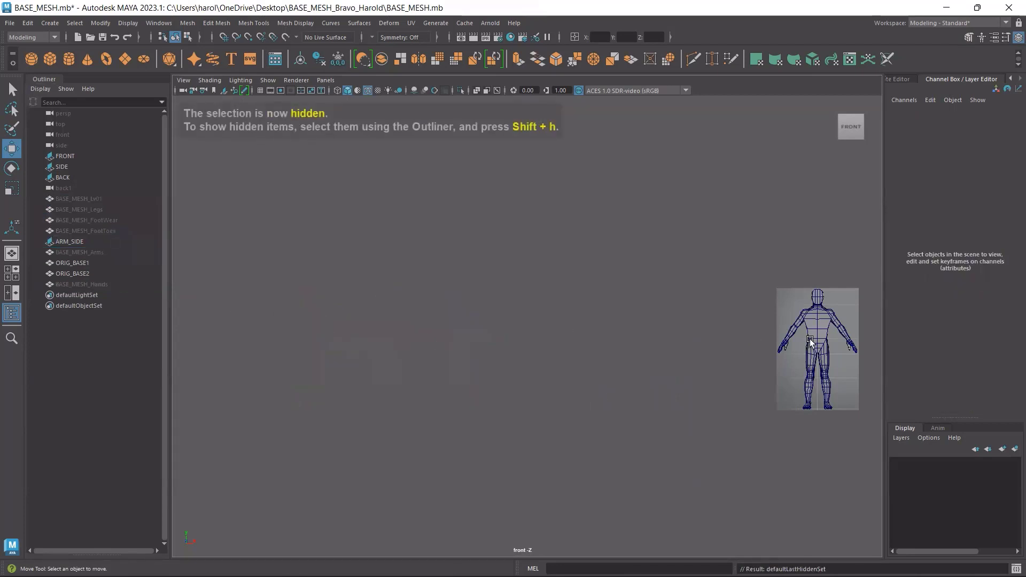
Combine the two body halves ORIG_BASE1 and ORIG_BASE2 over the front reference image into one mesh
{"action": "left_click", "coordinate": [810, 342]}
{"action": "middle_click_drag", "start_coordinate": [812, 398], "coordinate": [564, 385], "text": "alt"}
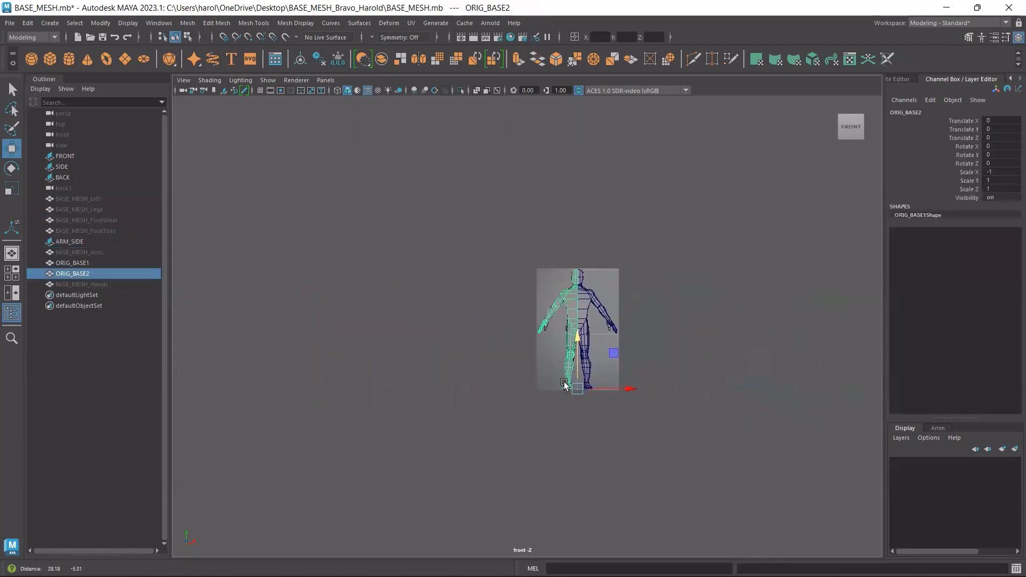
{"action": "scroll", "coordinate": [598, 331], "scroll_direction": "up", "scroll_amount": 5}
{"action": "left_click", "coordinate": [641, 265], "text": "shift"}
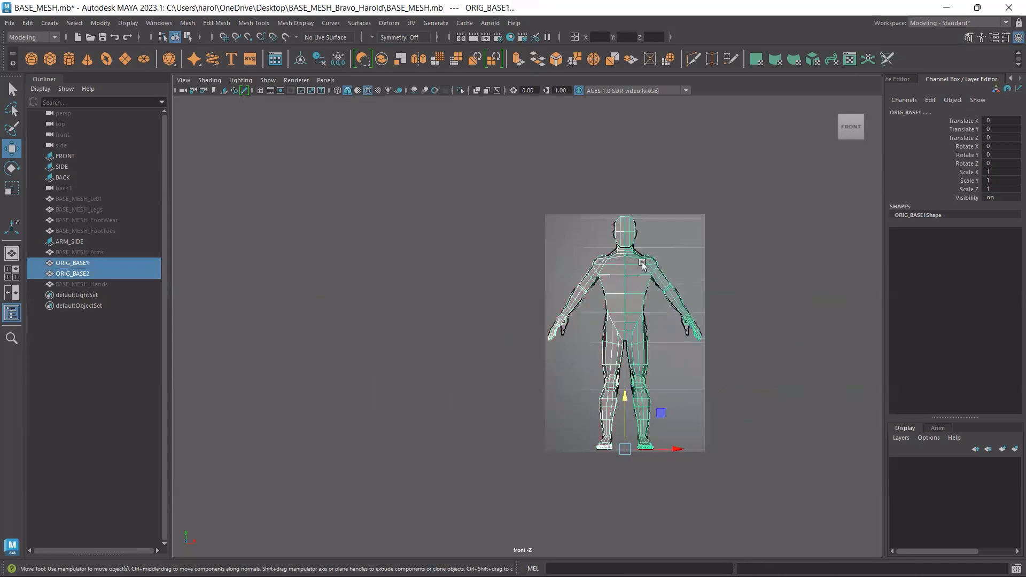
{"action": "left_click", "coordinate": [182, 20]}
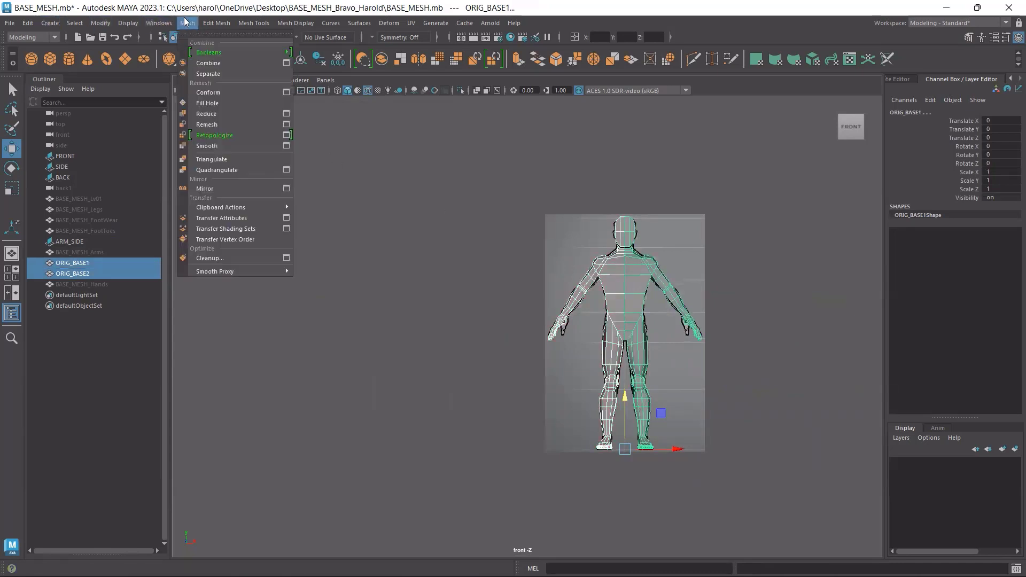
{"action": "left_click", "coordinate": [209, 70]}
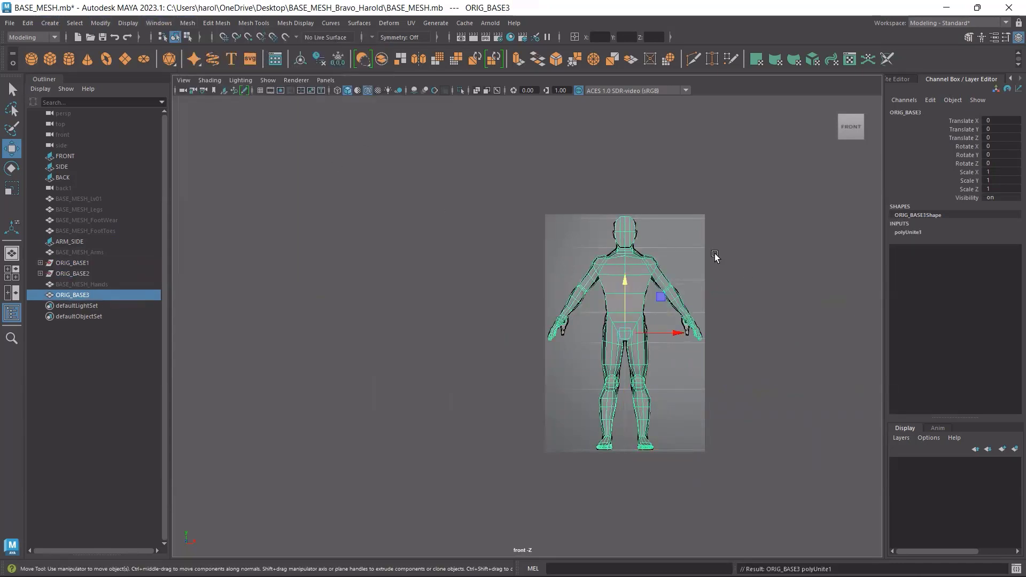
Open the Modeling Toolkit and put the combined body mesh ORIG_BASE3 into vertex selection mode
{"action": "left_click", "coordinate": [213, 25]}
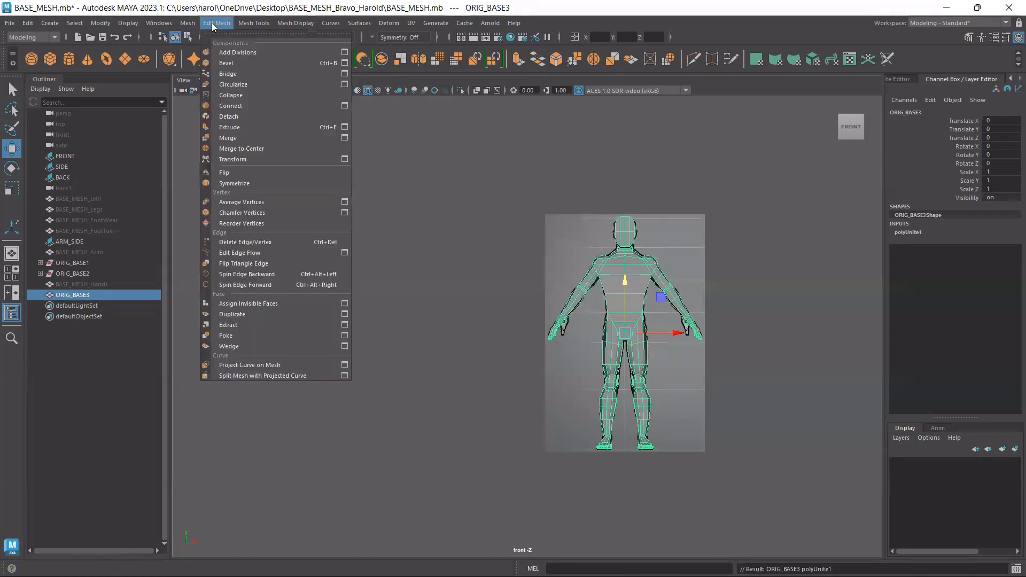
{"action": "left_click", "coordinate": [785, 229]}
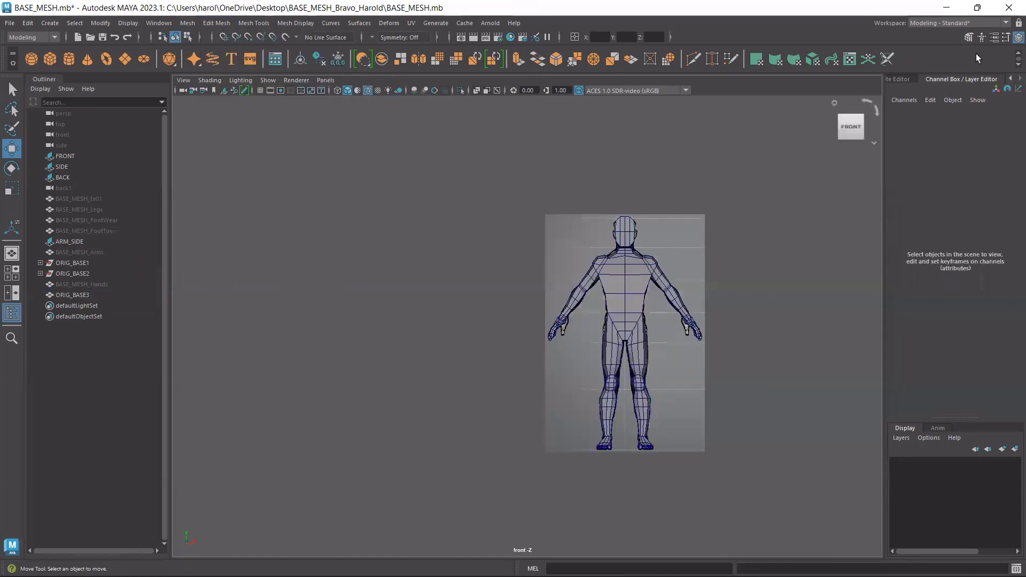
{"action": "left_click", "coordinate": [969, 37]}
{"action": "left_click", "coordinate": [651, 262]}
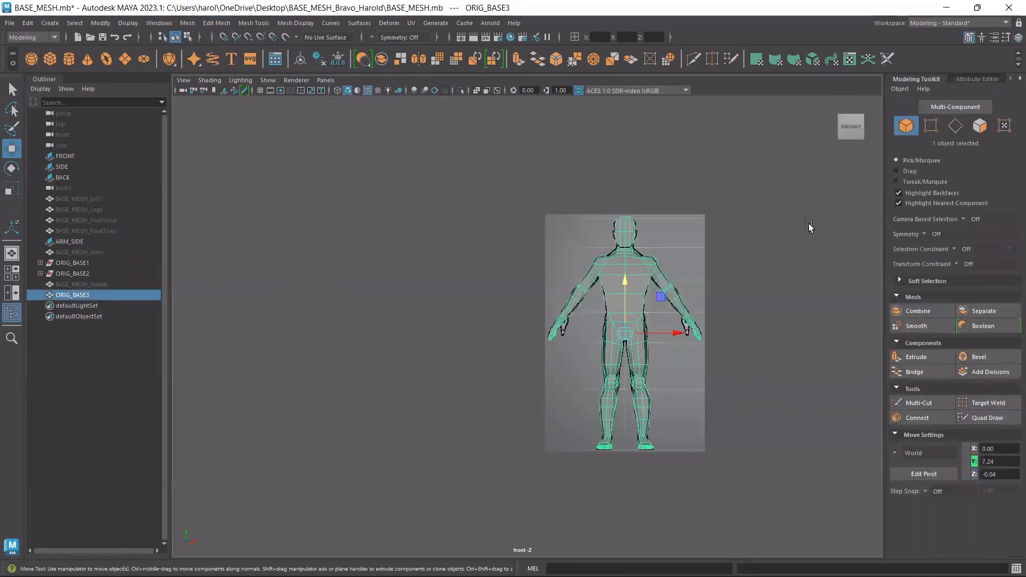
{"action": "left_click", "coordinate": [930, 126]}
Show the body close up in the top view with X-ray display so its centre-line vertices are reachable
{"action": "key", "text": "space"}
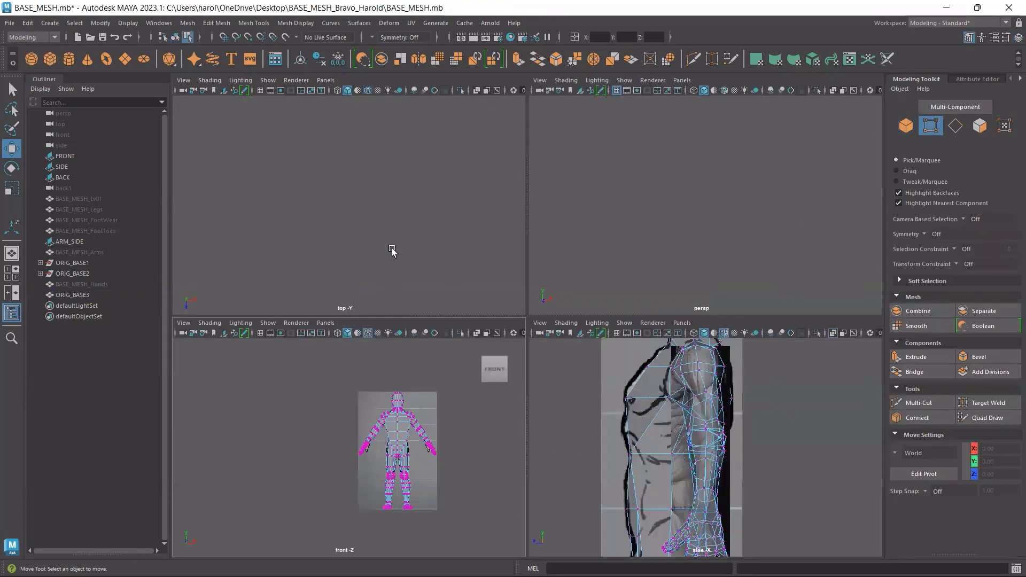
{"action": "scroll", "coordinate": [393, 252], "scroll_direction": "down", "scroll_amount": 3}
{"action": "key", "text": "space"}
{"action": "middle_click_drag", "start_coordinate": [708, 467], "coordinate": [513, 262], "text": "alt"}
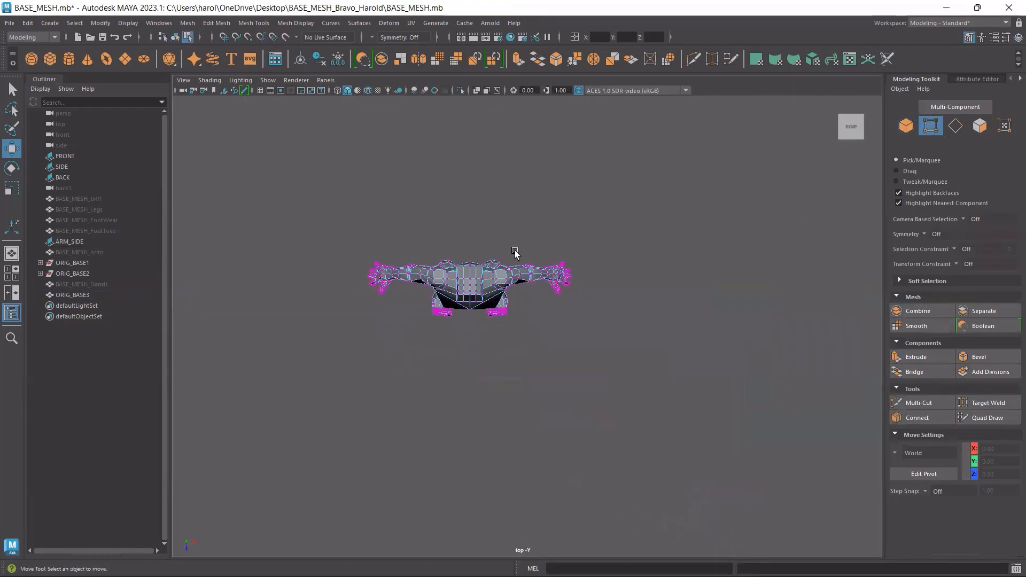
{"action": "scroll", "coordinate": [514, 252], "scroll_direction": "up", "scroll_amount": 4}
{"action": "left_click", "coordinate": [476, 91]}
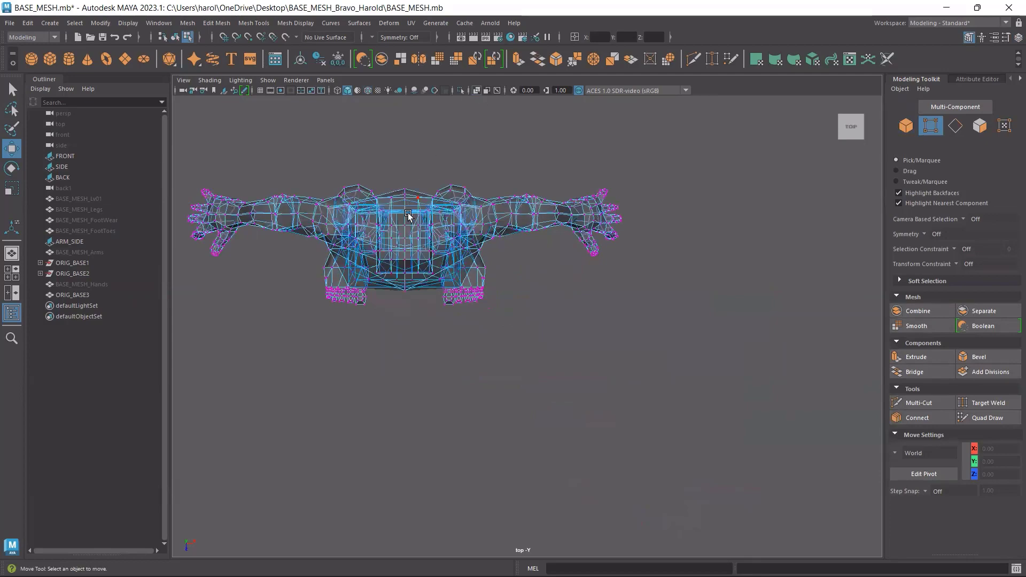
{"action": "scroll", "coordinate": [410, 223], "scroll_direction": "up", "scroll_amount": 3}
{"action": "middle_click_drag", "start_coordinate": [410, 223], "coordinate": [535, 337], "text": "alt"}
{"action": "scroll", "coordinate": [597, 298], "scroll_direction": "up", "scroll_amount": 4}
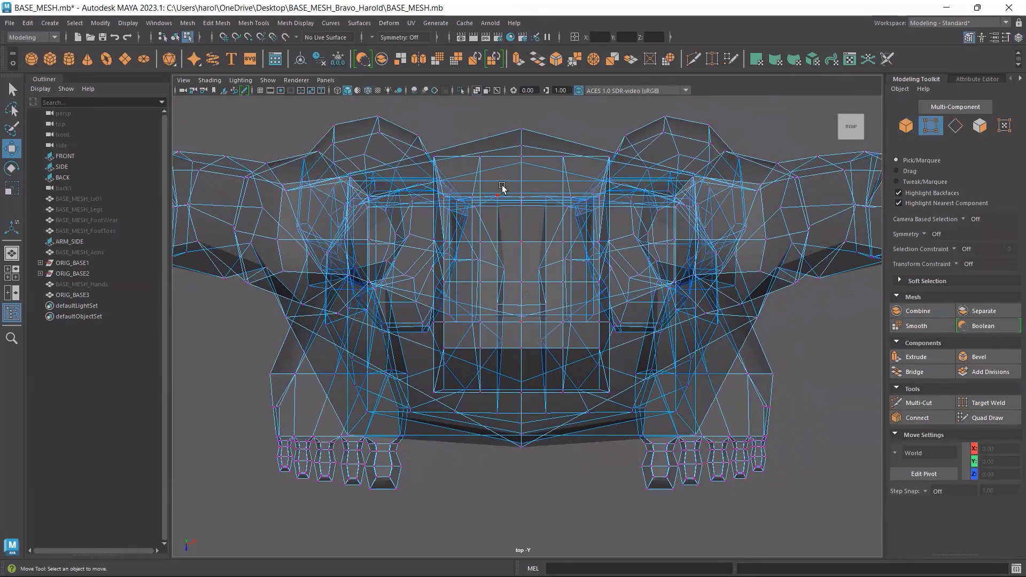
Merge all vertices along the body's centre line with a distance threshold of 0.01 and clear the selection
{"action": "left_click_drag", "start_coordinate": [516, 119], "coordinate": [524, 458]}
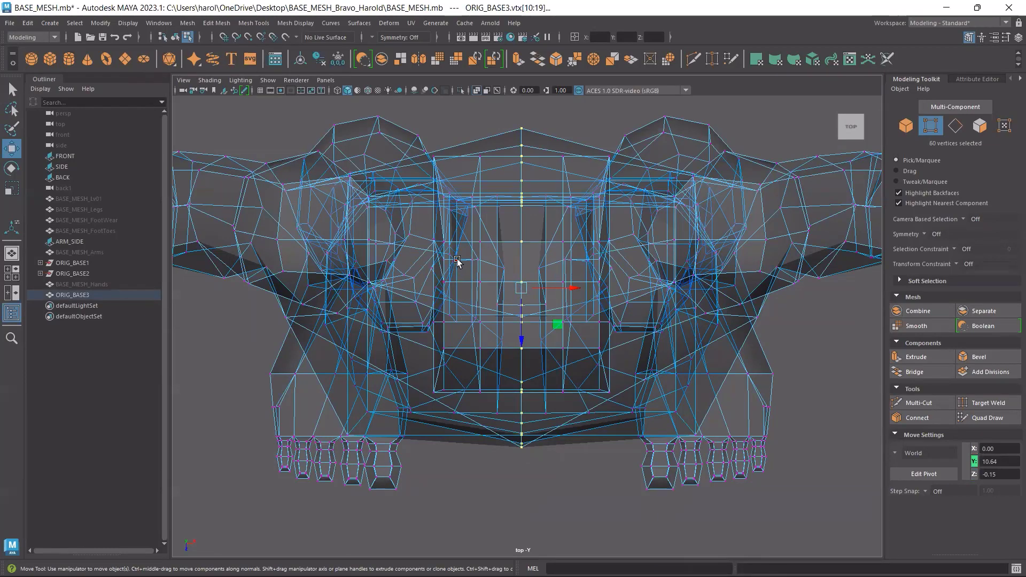
{"action": "left_click", "coordinate": [208, 24]}
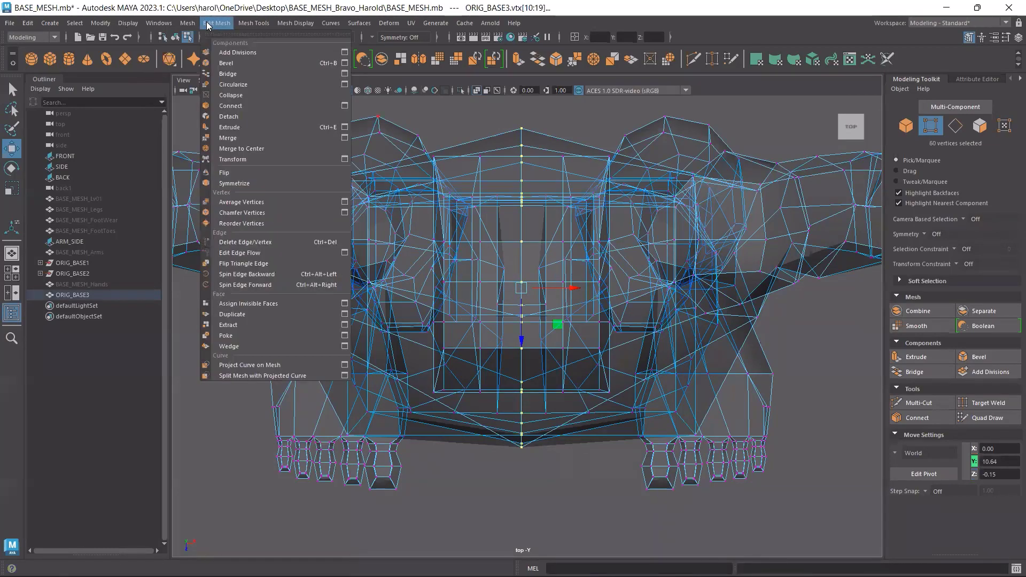
{"action": "left_click", "coordinate": [237, 140]}
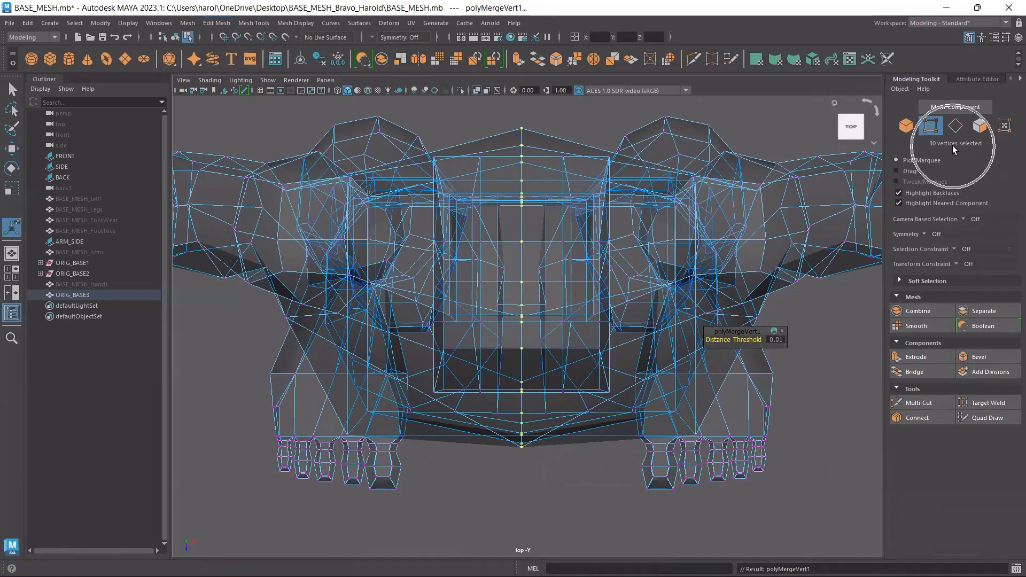
{"action": "left_click", "coordinate": [11, 150]}
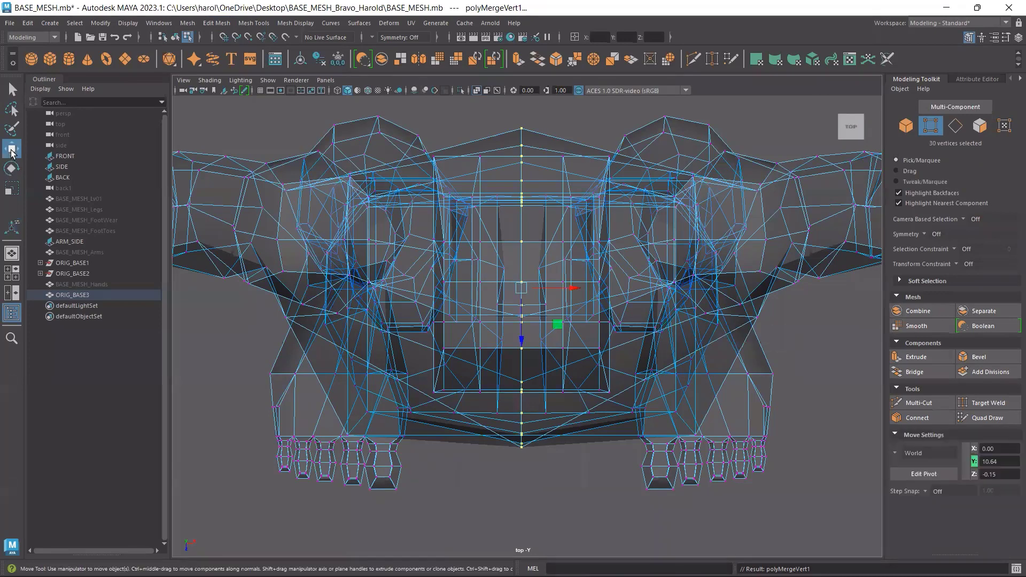
{"action": "left_click", "coordinate": [449, 114]}
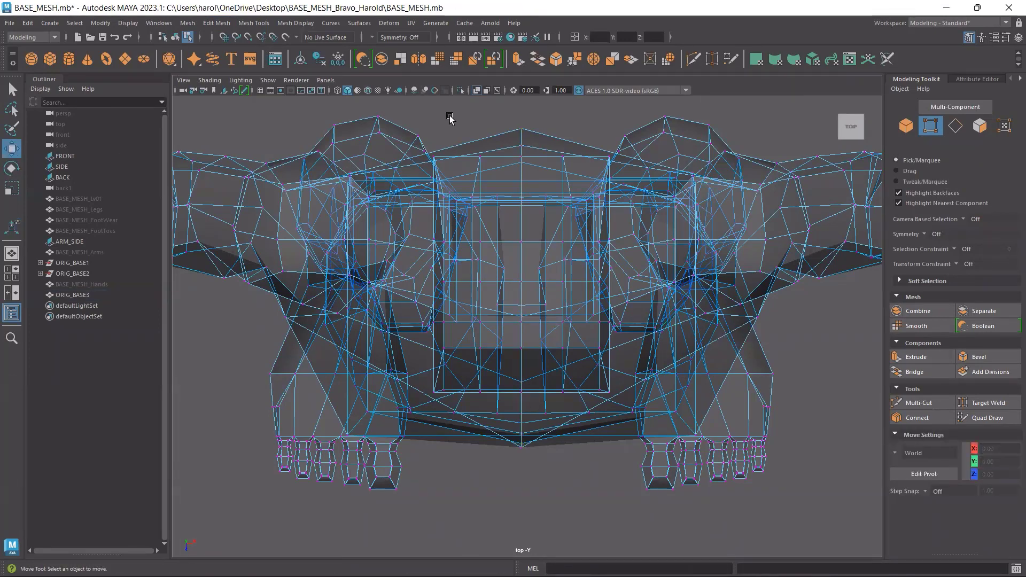
Return to the perspective view, switch the merged body back to object selection, and save the scene
{"action": "key", "text": "space"}
{"action": "key", "text": "space"}
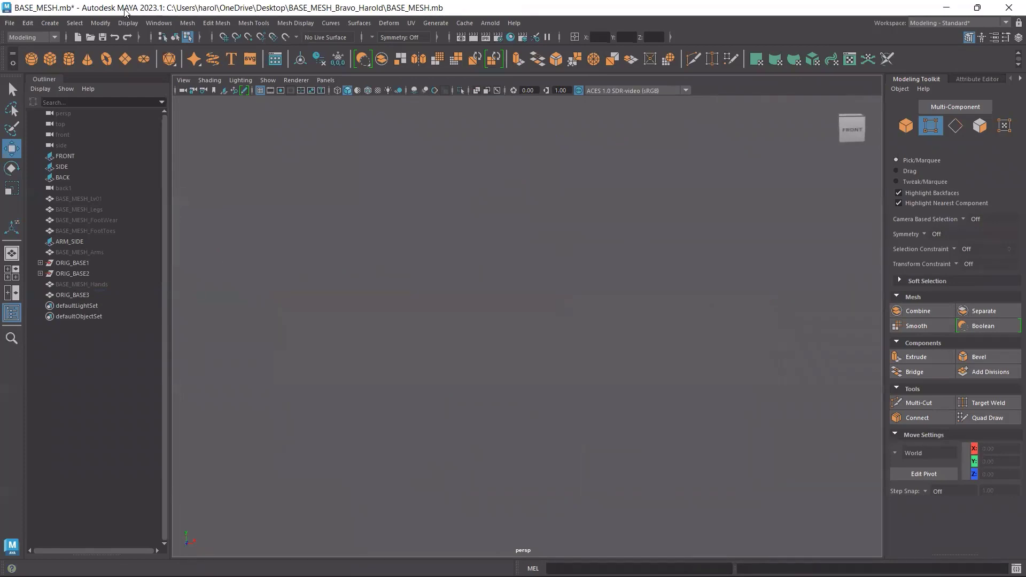
{"action": "key", "text": "space"}
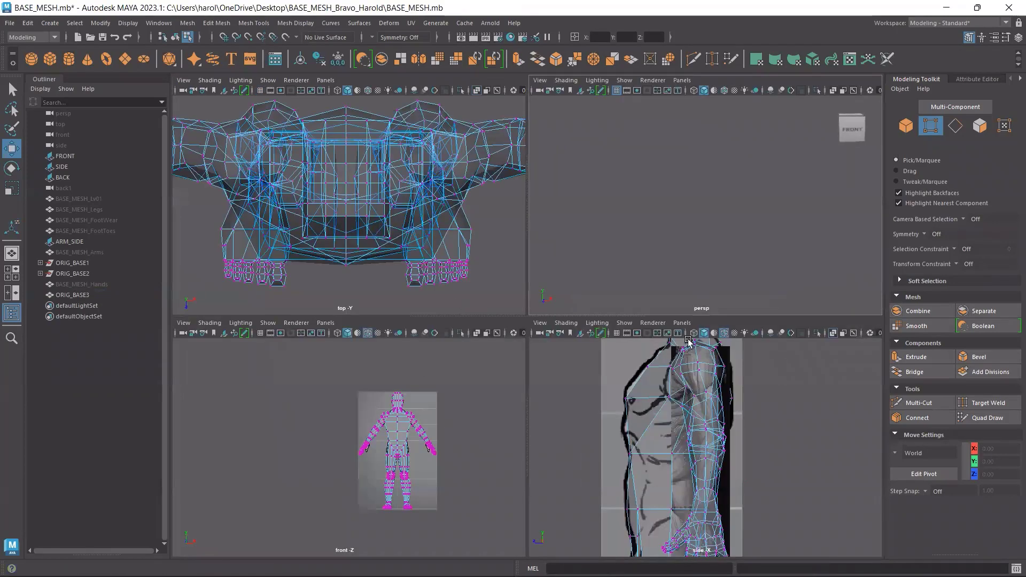
{"action": "key", "text": "space"}
{"action": "scroll", "coordinate": [660, 210], "scroll_direction": "down", "scroll_amount": 5}
{"action": "left_click_drag", "start_coordinate": [756, 425], "coordinate": [718, 401], "text": "alt"}
{"action": "left_click", "coordinate": [904, 127]}
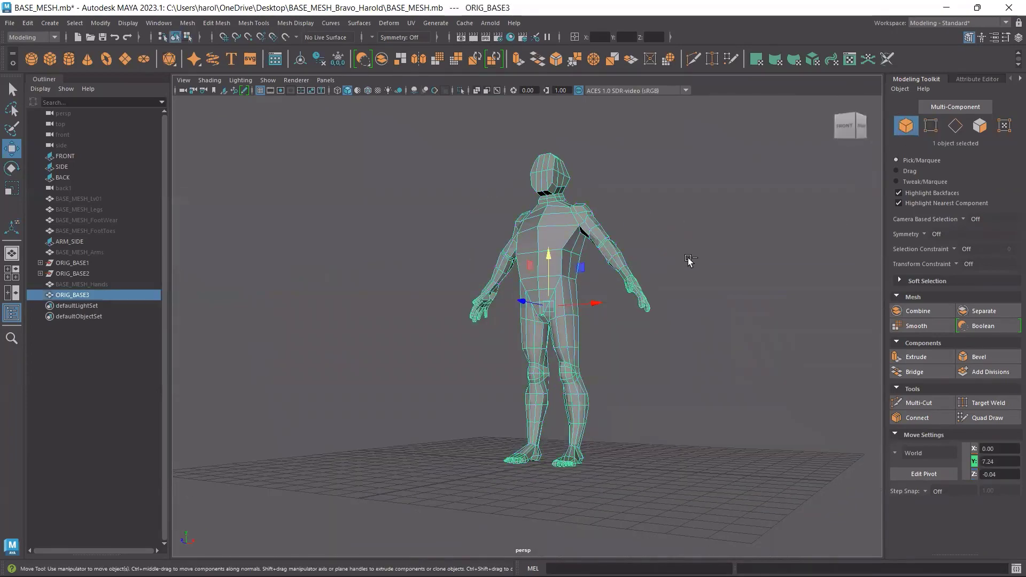
{"action": "key", "text": "ctrl+s"}
Delete the construction history of the merged body ORIG_BASE3 and of all objects in the scene
{"action": "left_click_drag", "start_coordinate": [460, 311], "coordinate": [499, 316], "text": "alt"}
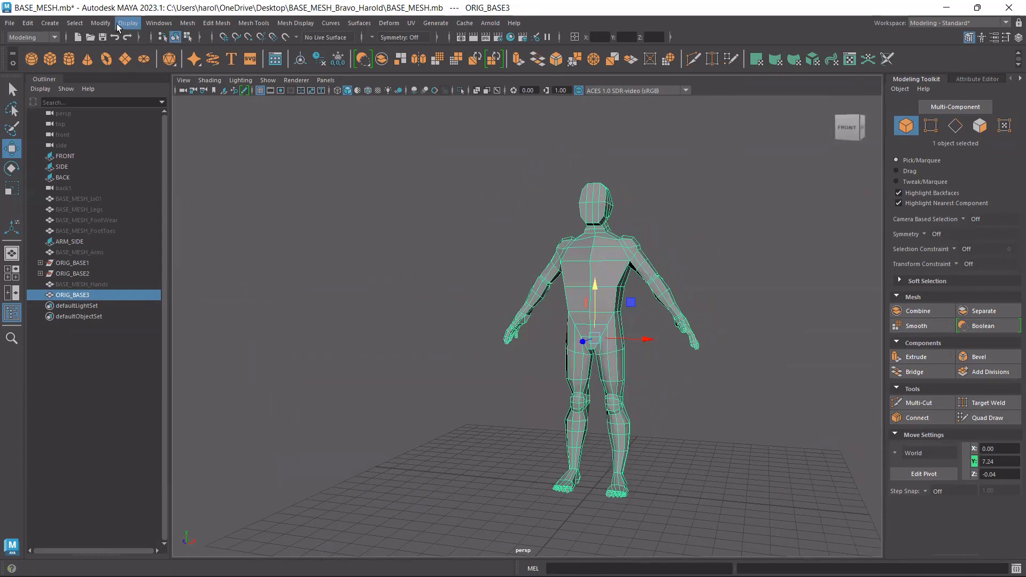
{"action": "left_click", "coordinate": [27, 23]}
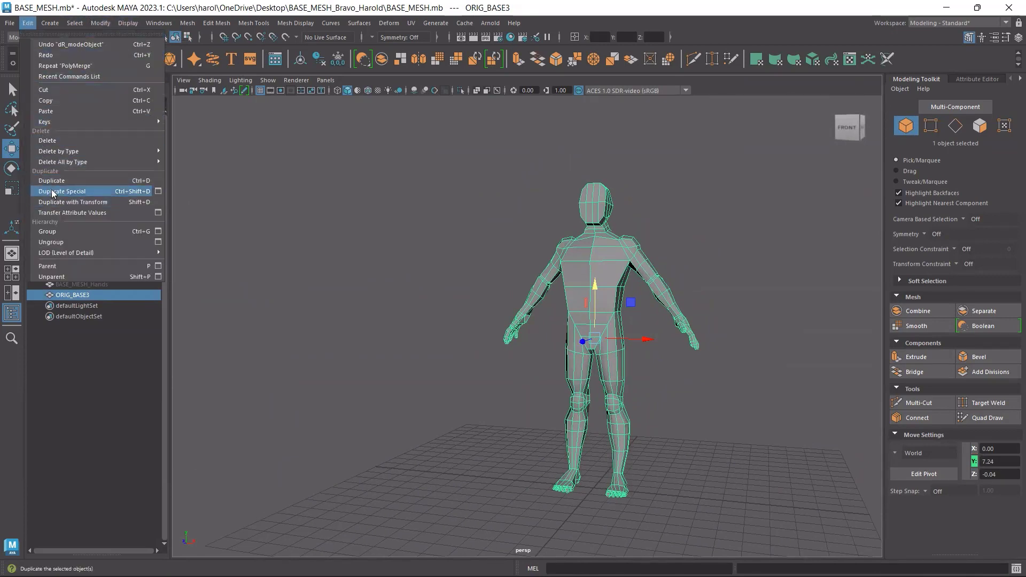
{"action": "mouse_move", "coordinate": [60, 153]}
{"action": "left_click", "coordinate": [190, 152]}
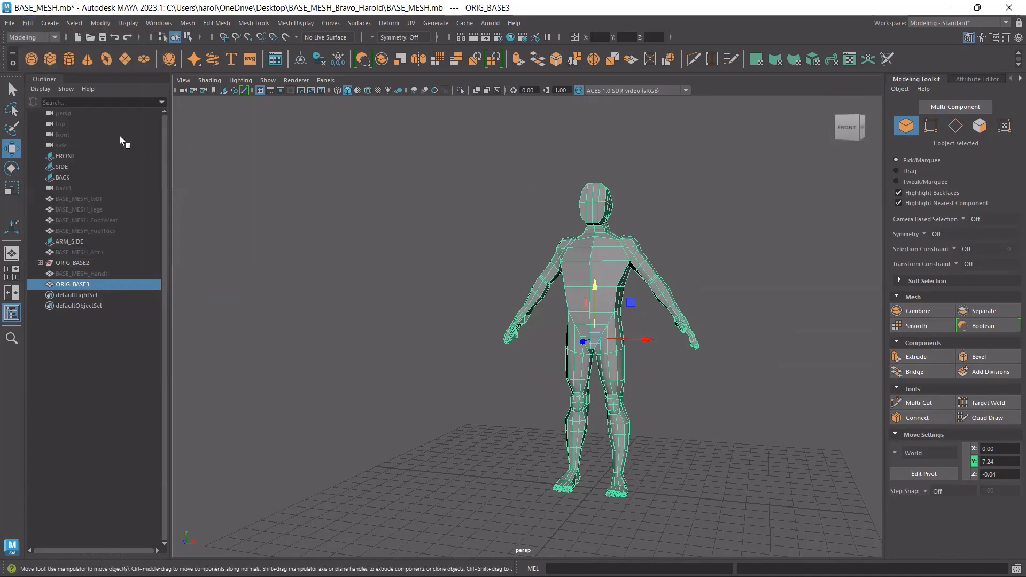
{"action": "left_click", "coordinate": [46, 26]}
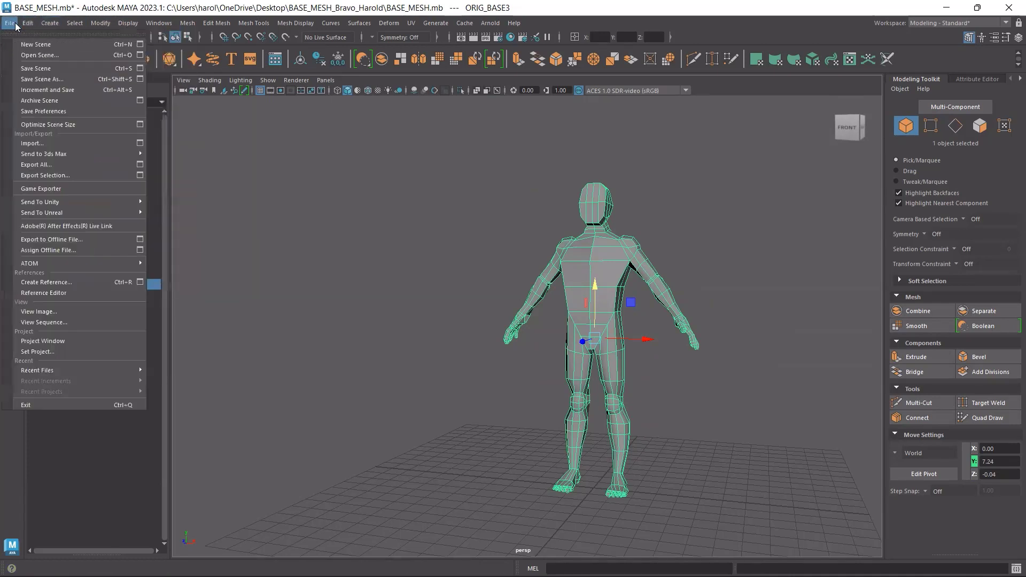
{"action": "mouse_move", "coordinate": [57, 163]}
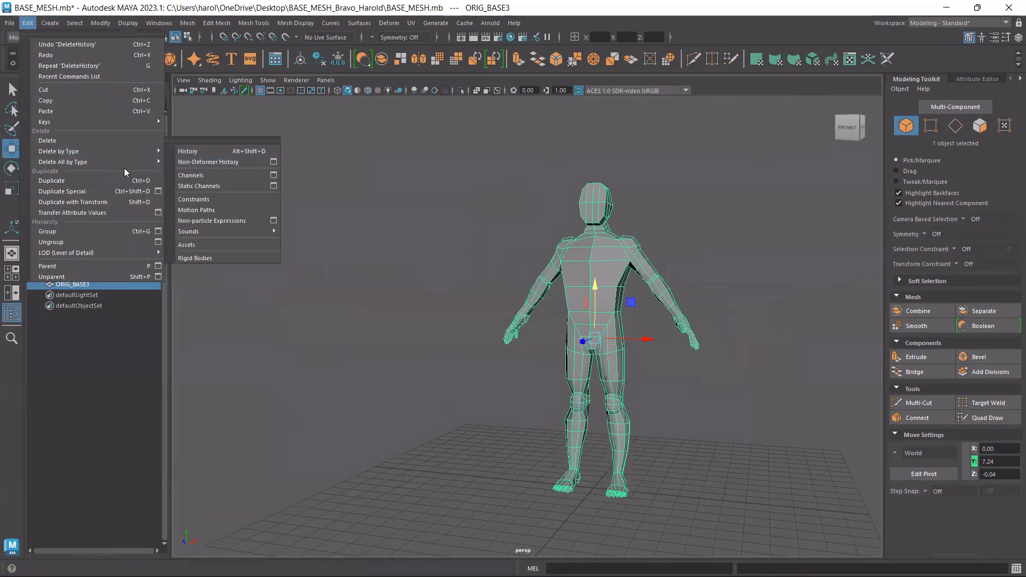
{"action": "left_click", "coordinate": [187, 162]}
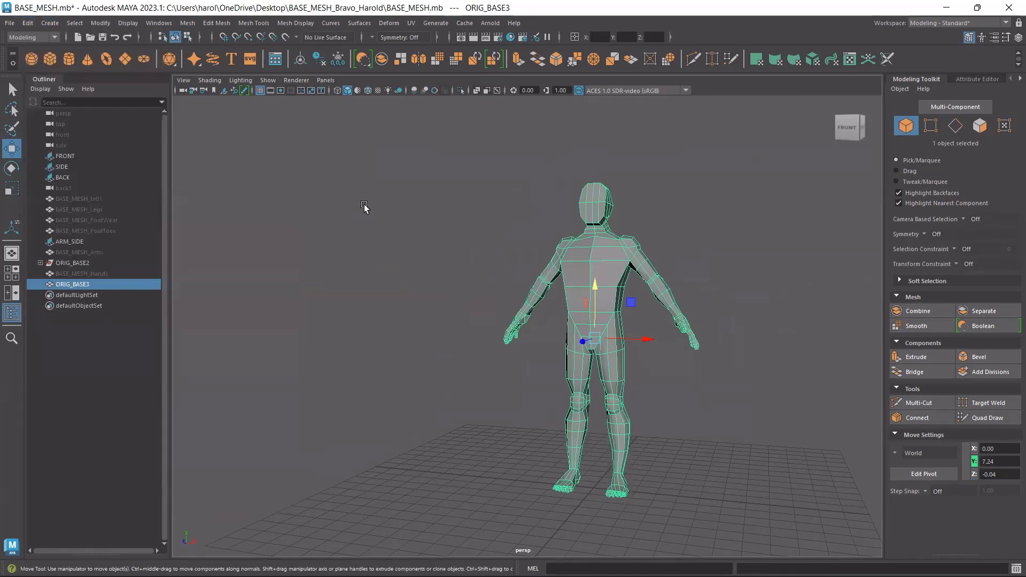
Delete the leftover ORIG_BASE2 group, select the merged body, and save the scene
{"action": "left_click", "coordinate": [79, 263]}
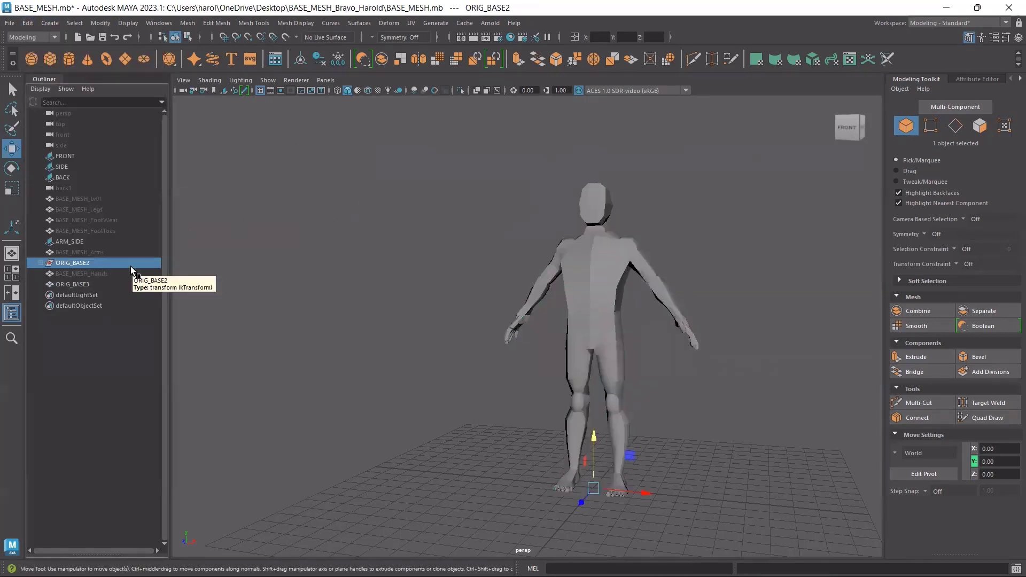
{"action": "key", "text": "Delete"}
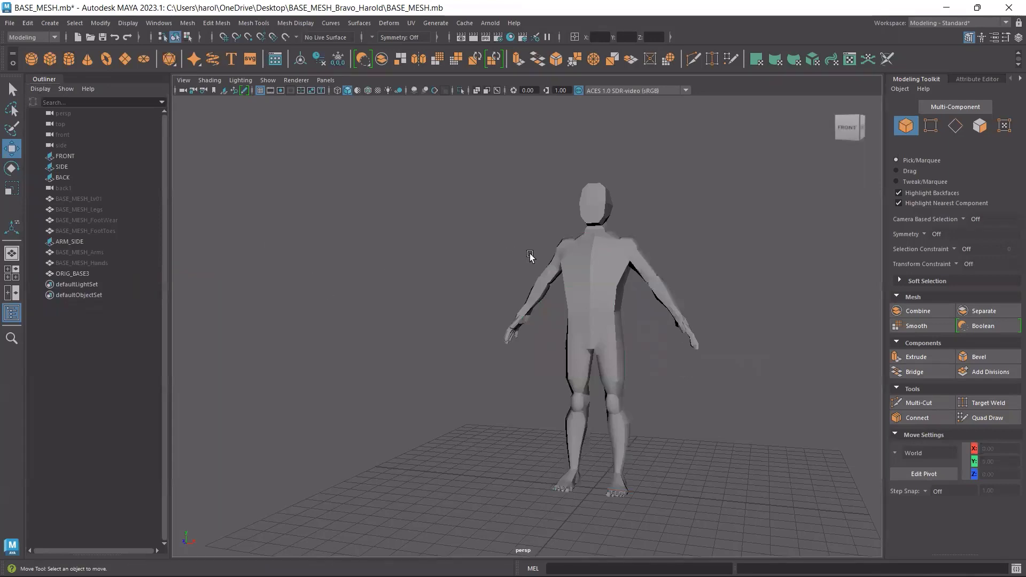
{"action": "left_click", "coordinate": [605, 259]}
{"action": "key", "text": "ctrl+s"}
Check the body in smooth preview, return it to the unsmoothed display, and save the scene
{"action": "left_click_drag", "start_coordinate": [595, 299], "coordinate": [475, 333], "text": "alt"}
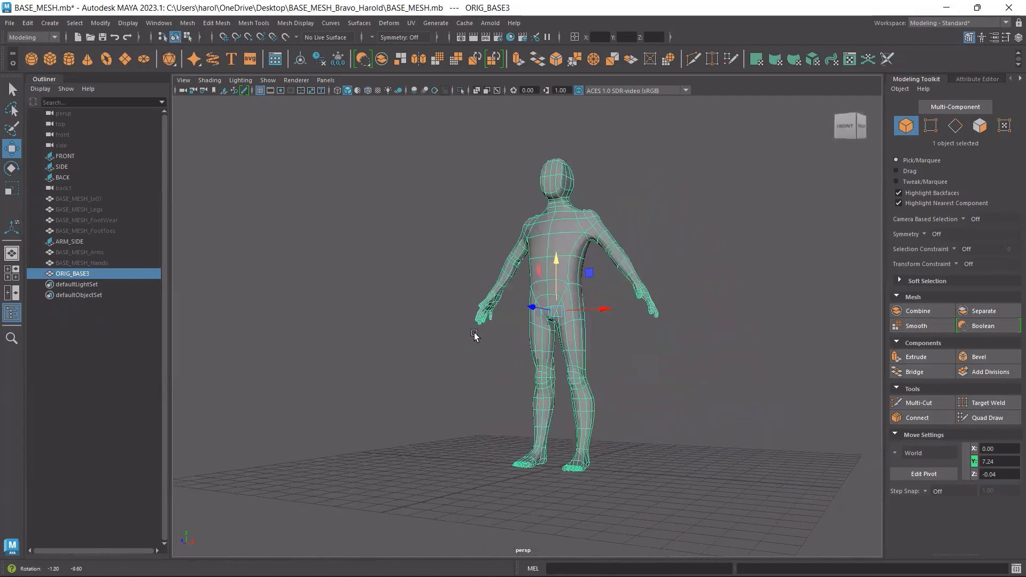
{"action": "key", "text": "1"}
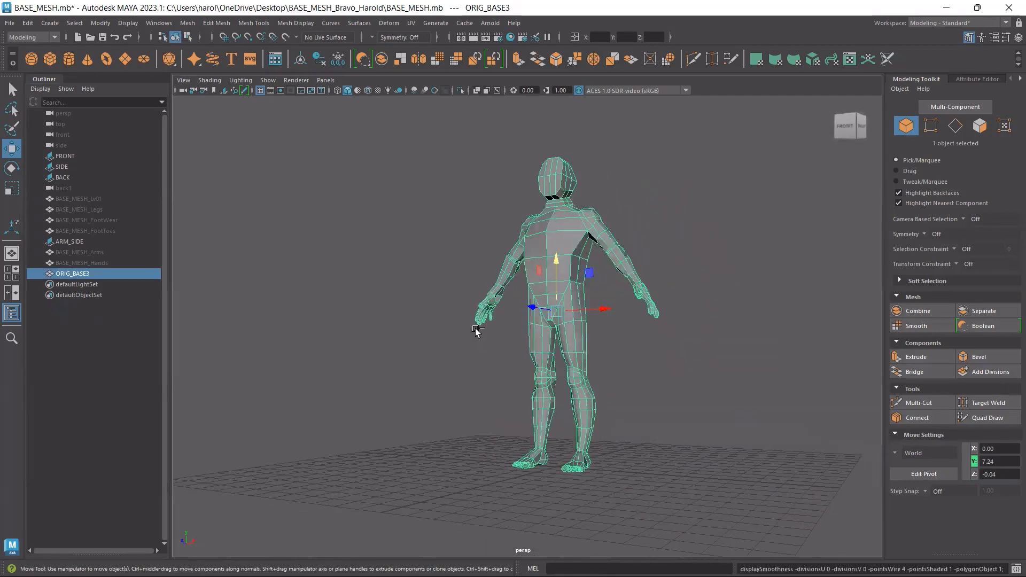
{"action": "left_click_drag", "start_coordinate": [498, 338], "coordinate": [719, 421], "text": "alt"}
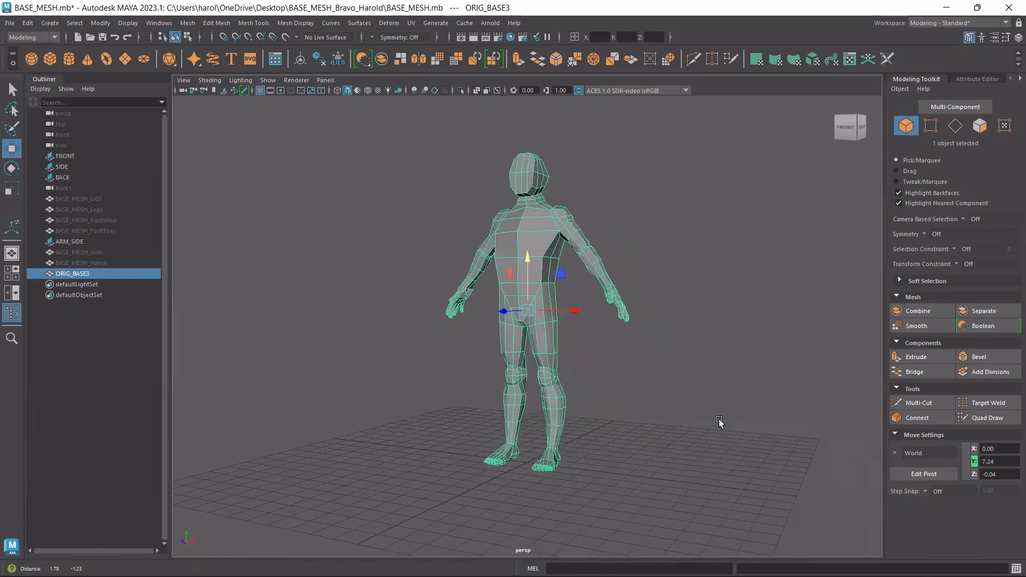
{"action": "key", "text": "ctrl+s"}
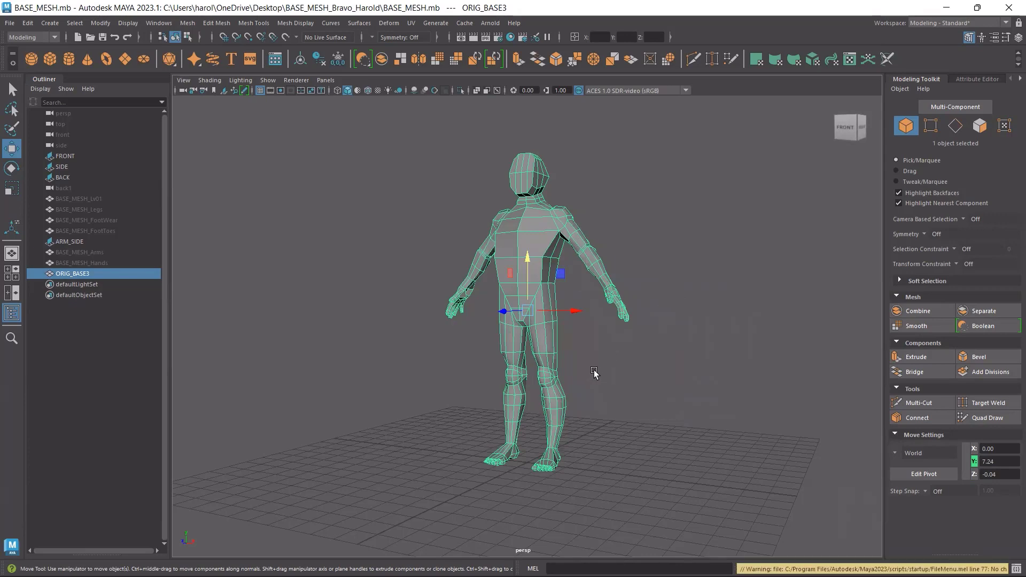
{"action": "left_click_drag", "start_coordinate": [595, 374], "coordinate": [601, 400], "text": "alt"}
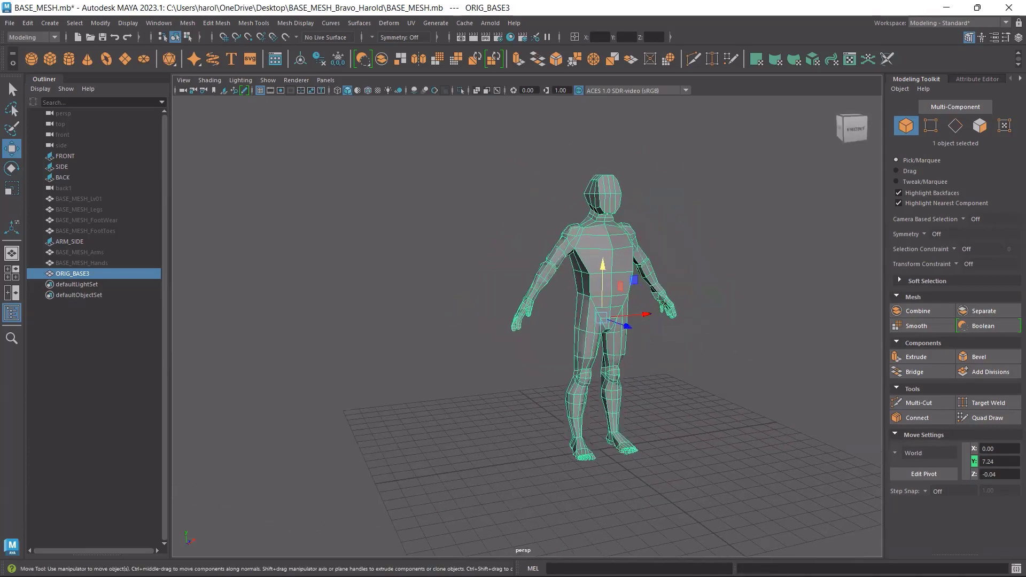
{"action": "key", "text": "alt+Tab"}
{"action": "left_click_drag", "start_coordinate": [691, 422], "coordinate": [635, 423], "text": "alt"}
{"action": "mouse_move", "coordinate": [611, 339]}
{"action": "left_mouse_down", "text": "alt"}
{"action": "mouse_move", "coordinate": [620, 345]}
{"action": "mouse_move", "coordinate": [550, 334]}
{"action": "mouse_move", "coordinate": [630, 334]}
{"action": "mouse_move", "coordinate": [623, 340]}
{"action": "left_mouse_up", "text": "alt"}
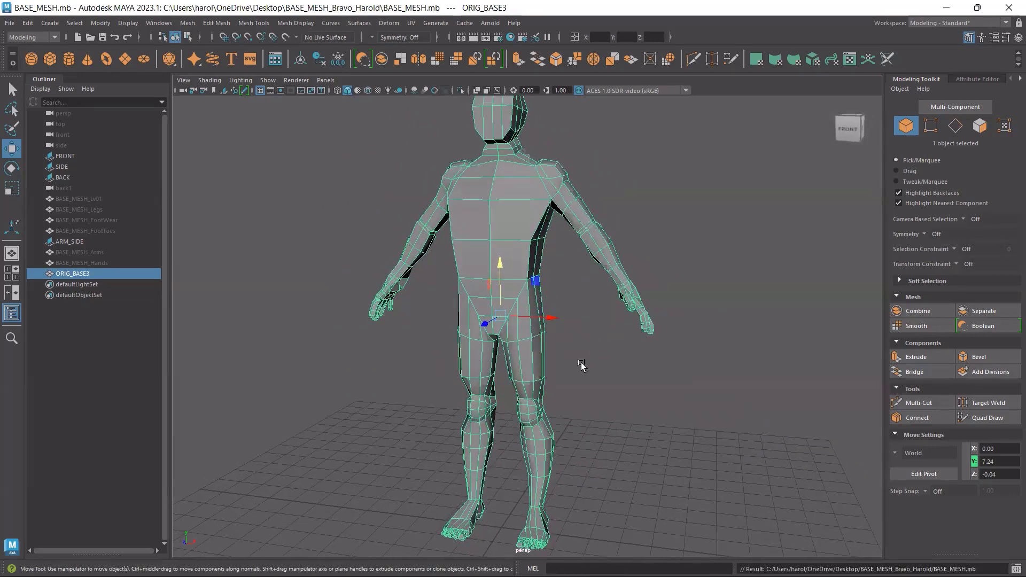
{"action": "scroll", "coordinate": [561, 352], "scroll_direction": "down", "scroll_amount": 2}
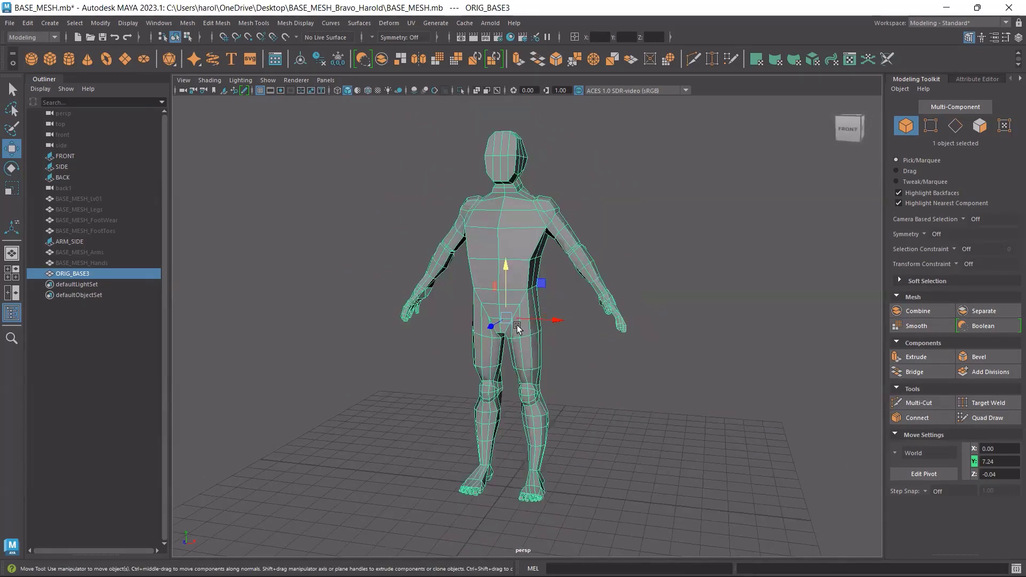
Hide the ARM_SIDE reference image and leave nothing selected
{"action": "left_click", "coordinate": [71, 242]}
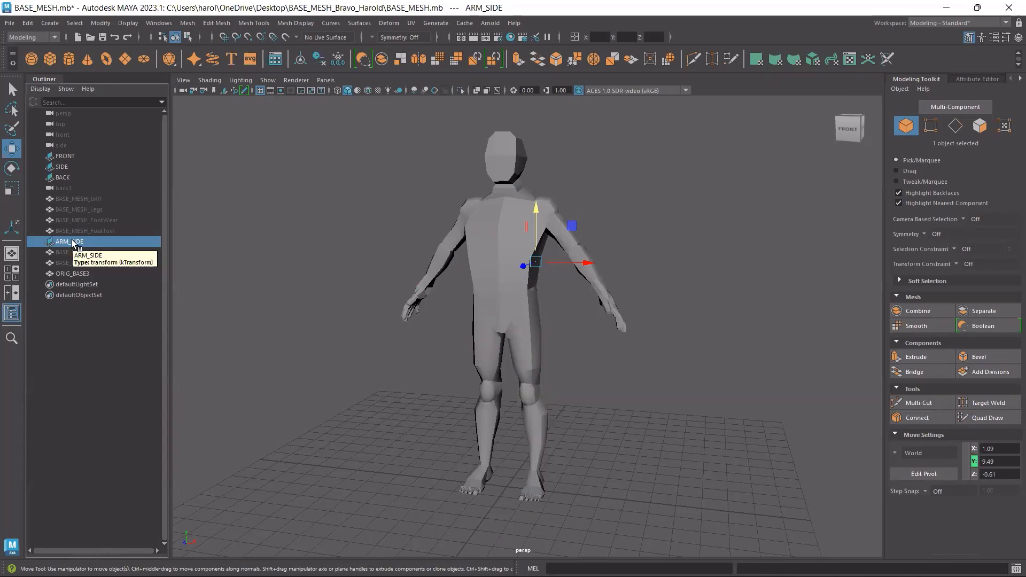
{"action": "key", "text": "ctrl+h"}
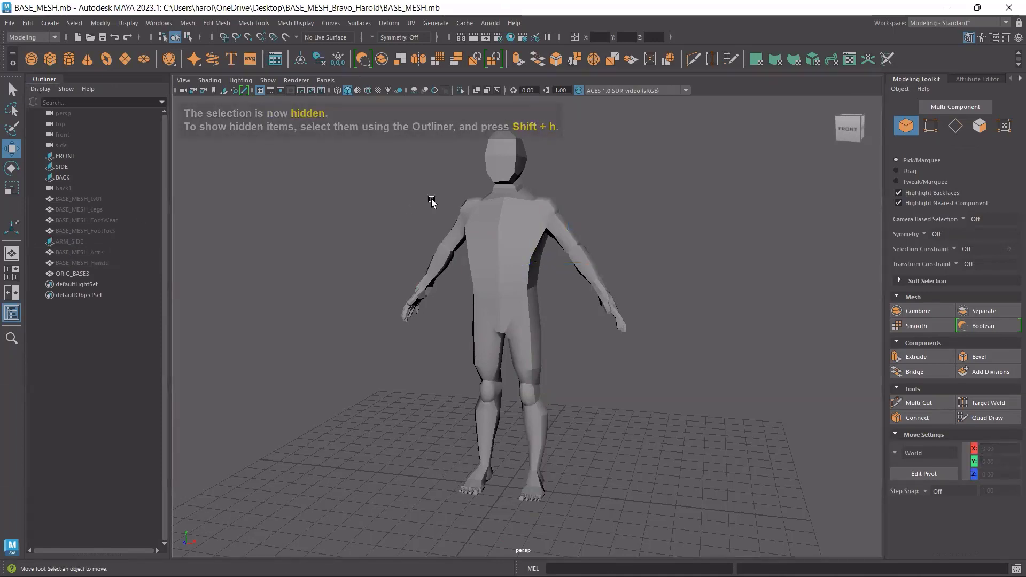
{"action": "left_click", "coordinate": [497, 215]}
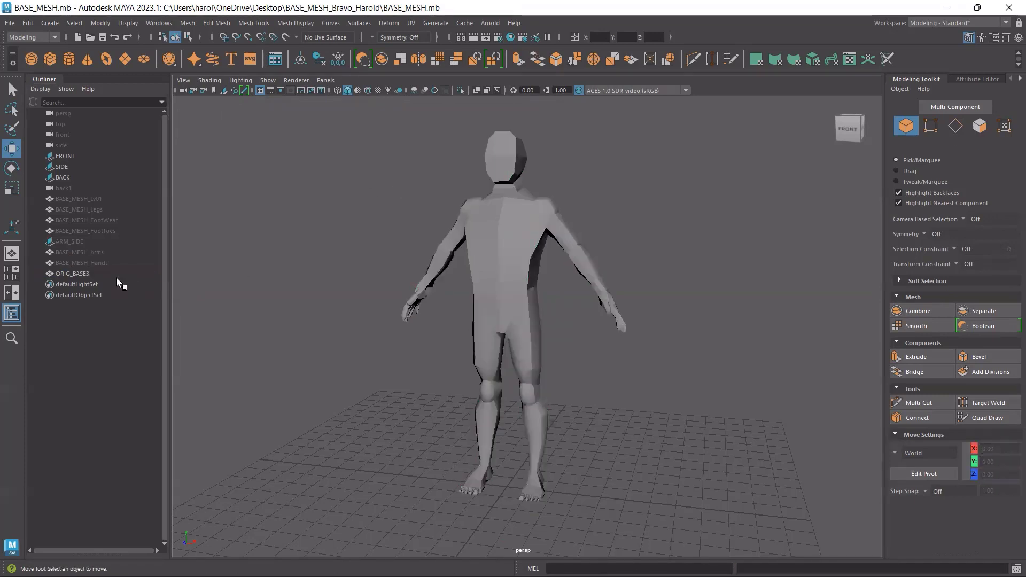
Rename the merged body ORIG_BASE3 as ORIG_BASE, clear the selection, and save the scene
{"action": "left_click", "coordinate": [87, 274]}
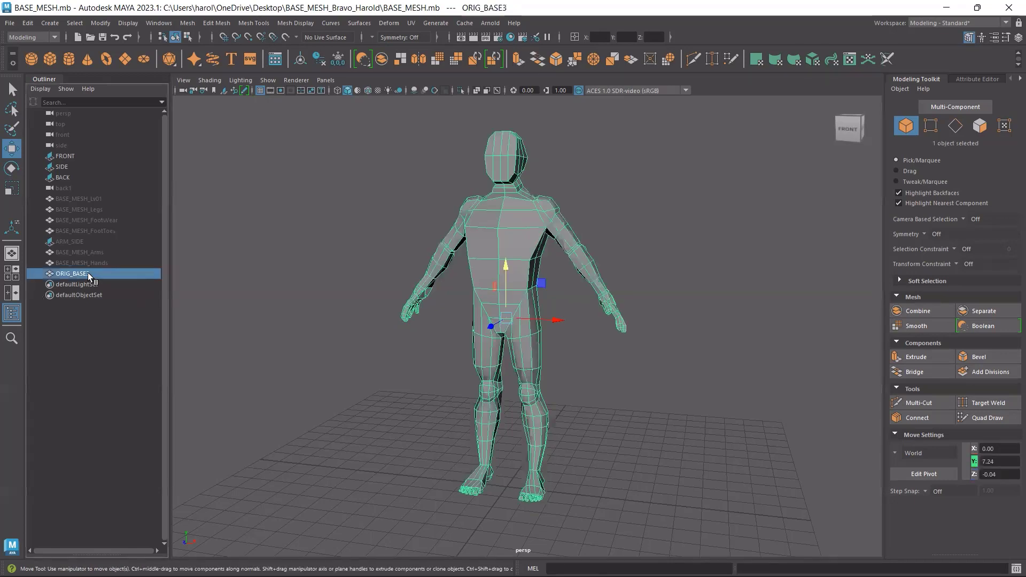
{"action": "double_click", "coordinate": [88, 273]}
{"action": "left_click", "coordinate": [100, 274]}
{"action": "key", "text": "BackSpace"}
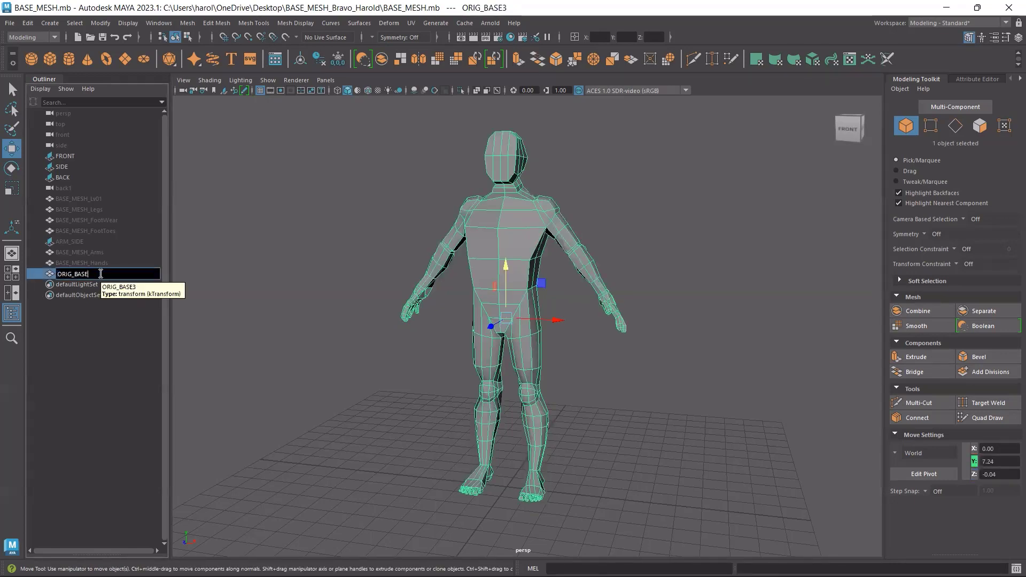
{"action": "key", "text": "Return"}
{"action": "left_click", "coordinate": [308, 311]}
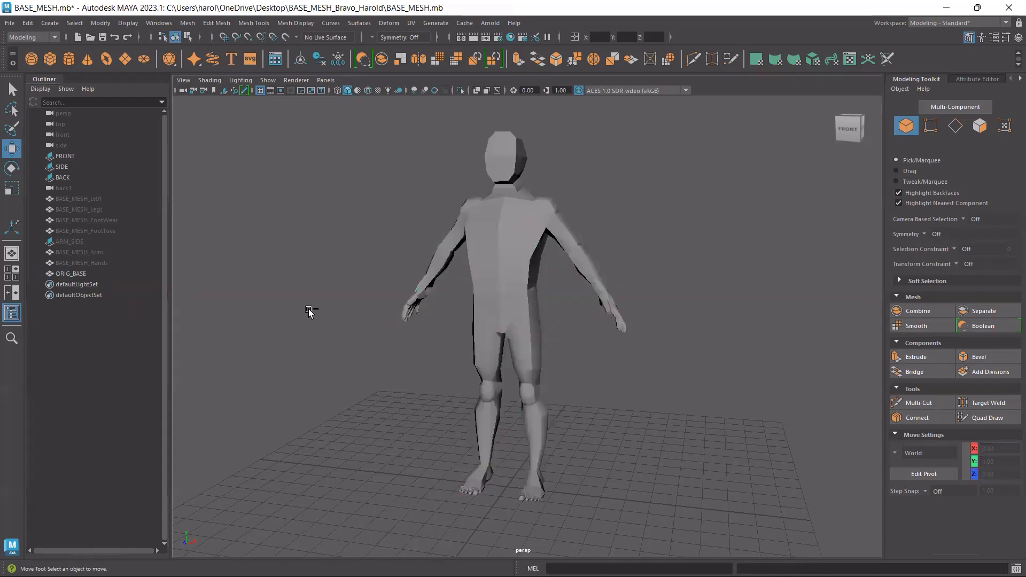
{"action": "key", "text": "ctrl+s"}
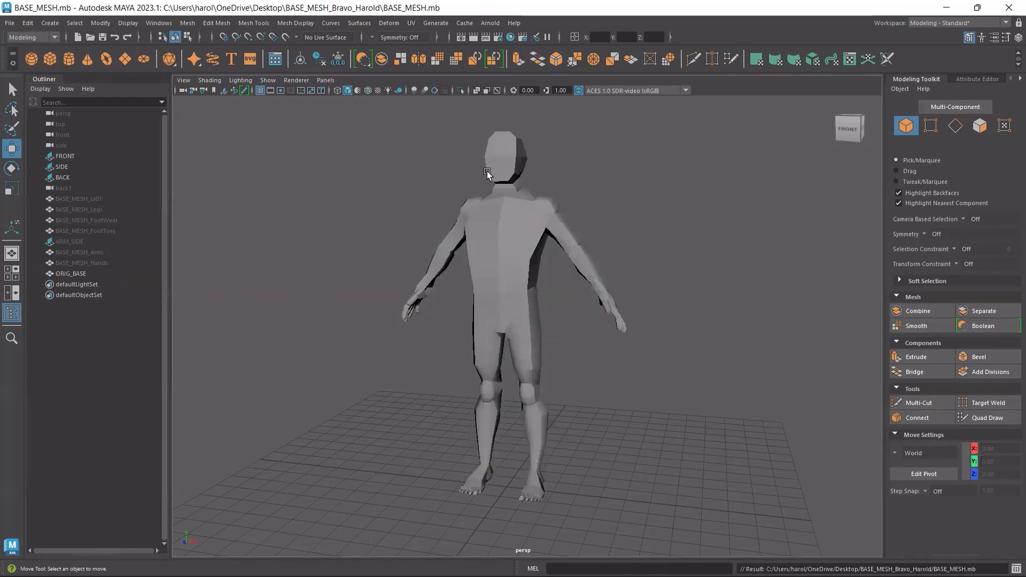
Select the ORIG_BASE body and save the current scene again
{"action": "left_click", "coordinate": [498, 285]}
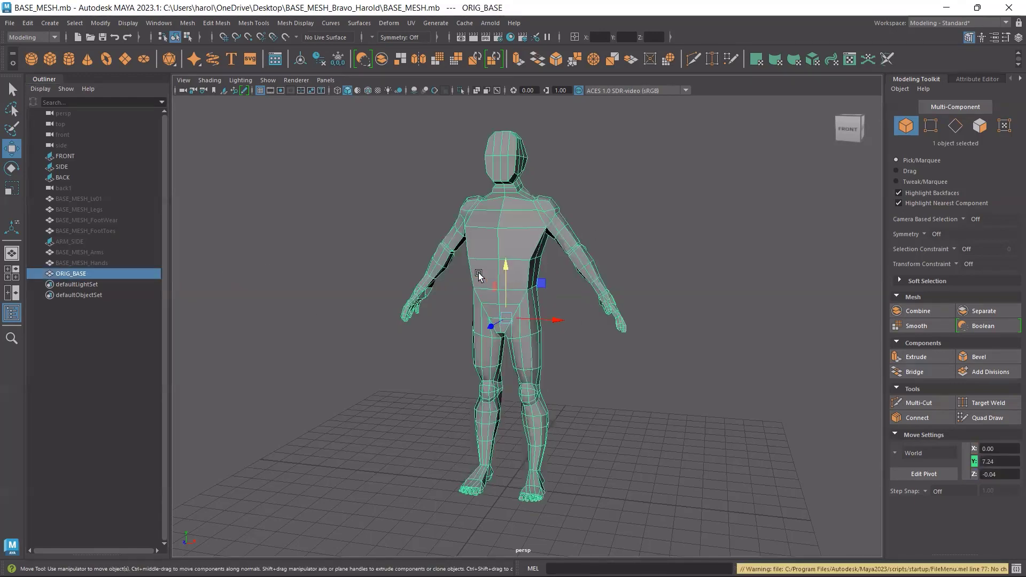
{"action": "left_click", "coordinate": [9, 23]}
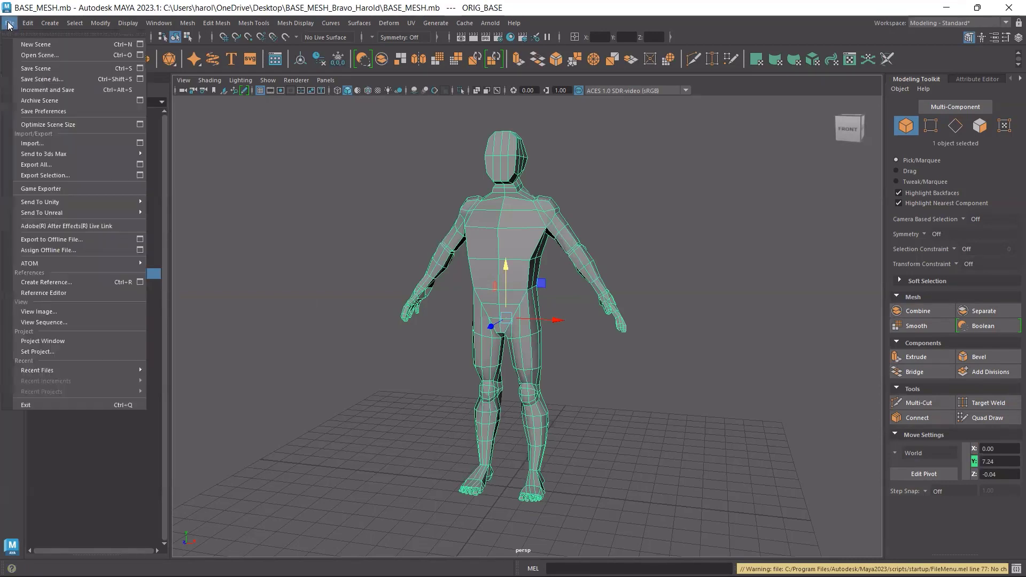
{"action": "left_click", "coordinate": [45, 69]}
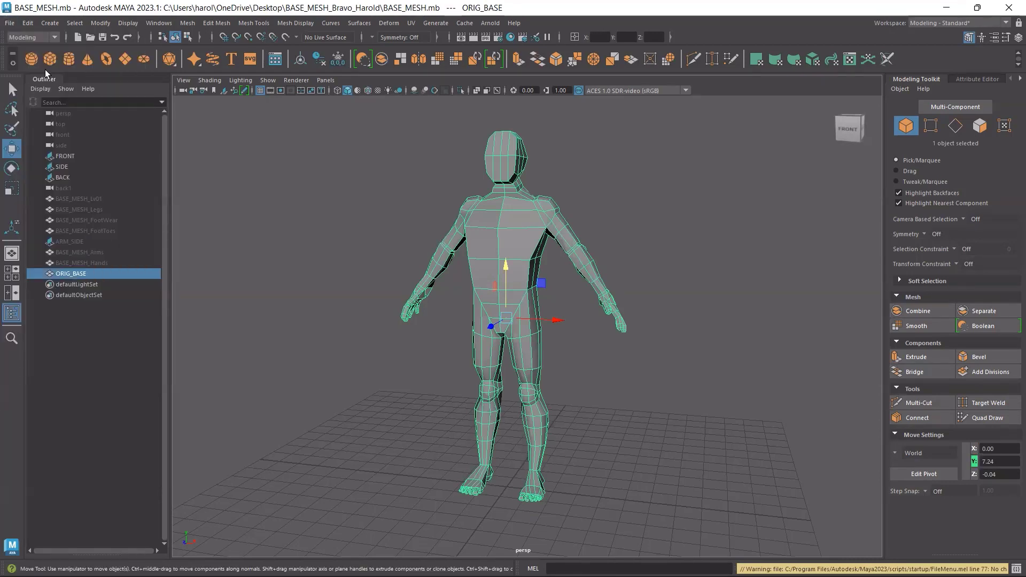
Save the scene as a new version named BASE_MESH_LV03.mb in the existing BASE_MESH project folder on the Desktop
{"action": "left_click", "coordinate": [9, 23]}
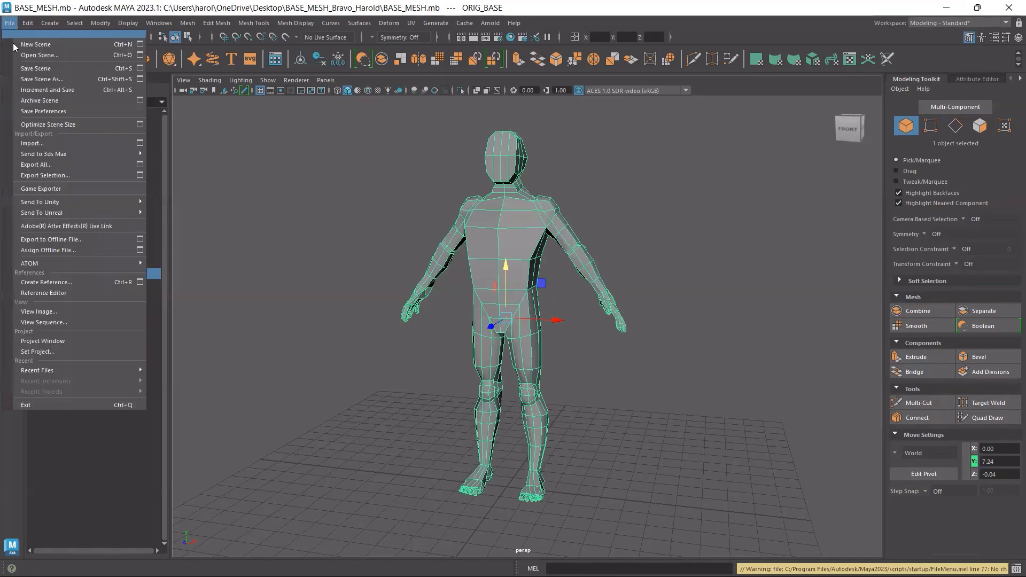
{"action": "left_click", "coordinate": [38, 79]}
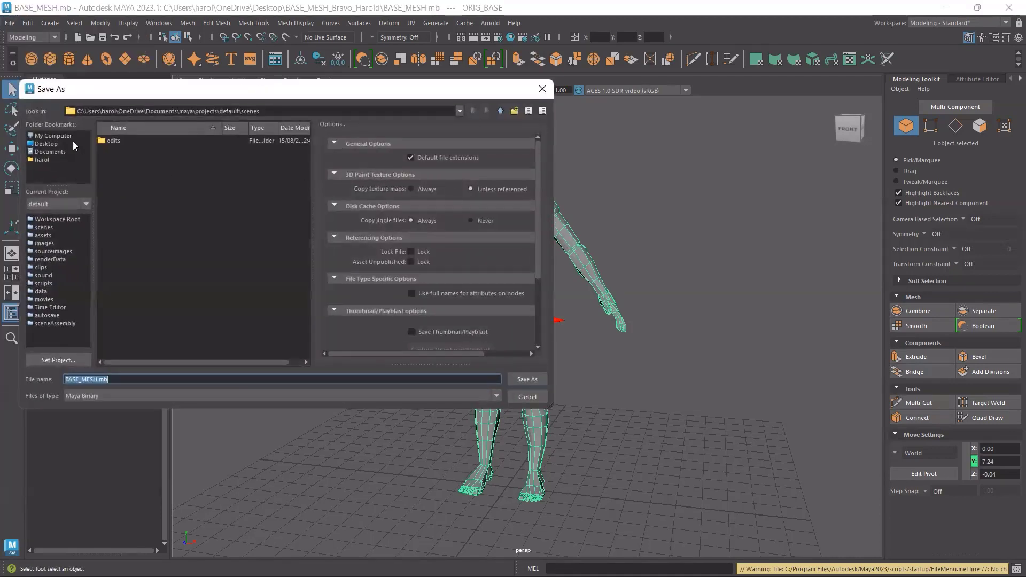
{"action": "left_click", "coordinate": [54, 144]}
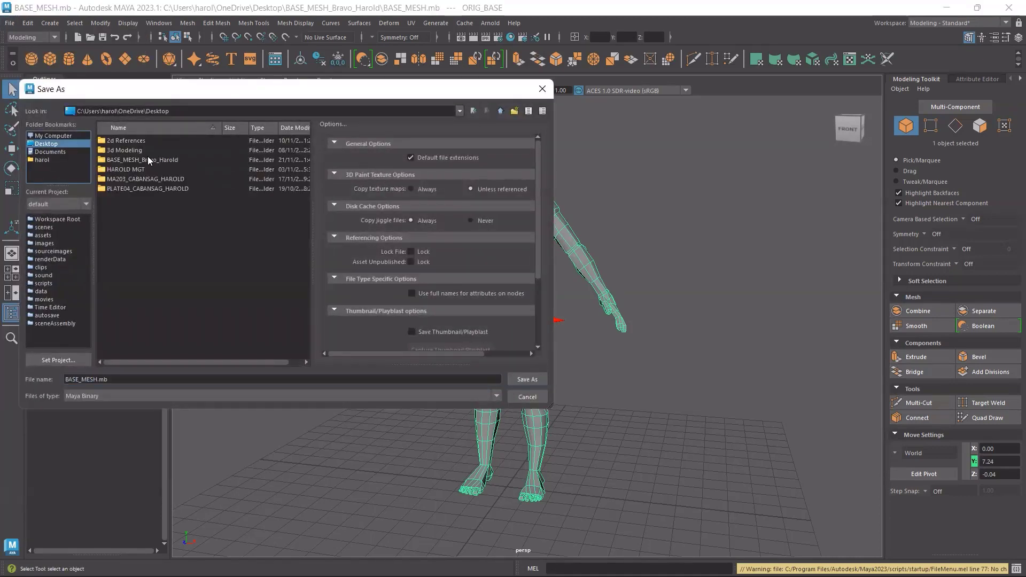
{"action": "double_click", "coordinate": [148, 160]}
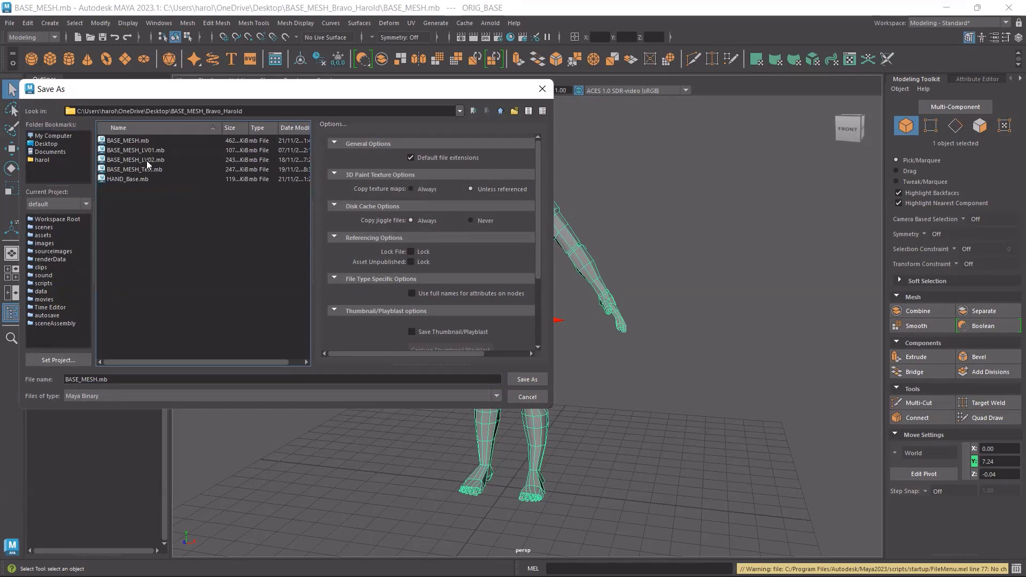
{"action": "left_click", "coordinate": [147, 160]}
{"action": "left_click", "coordinate": [143, 377]}
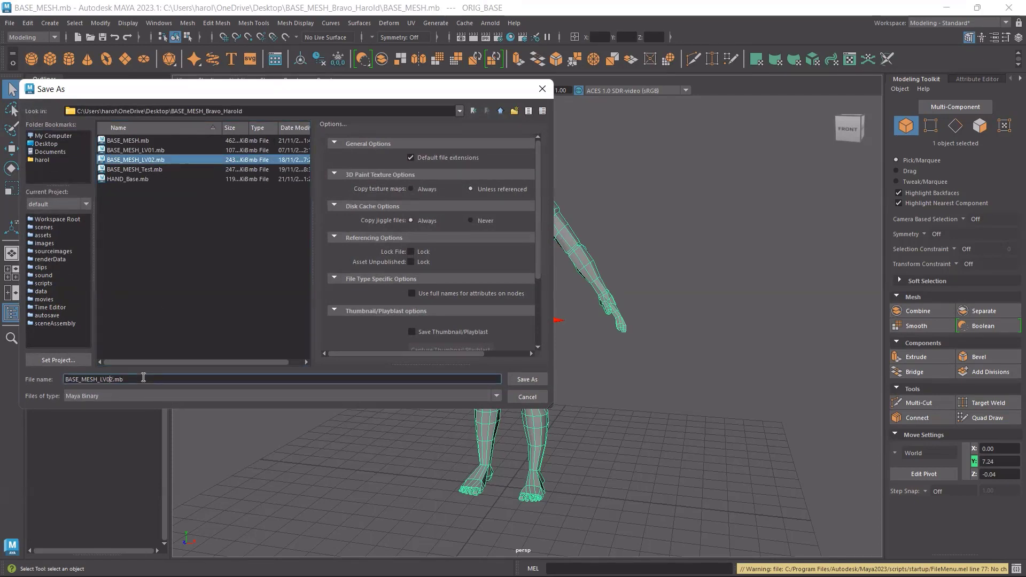
{"action": "type", "text": "3"}
{"action": "key", "text": "Return"}
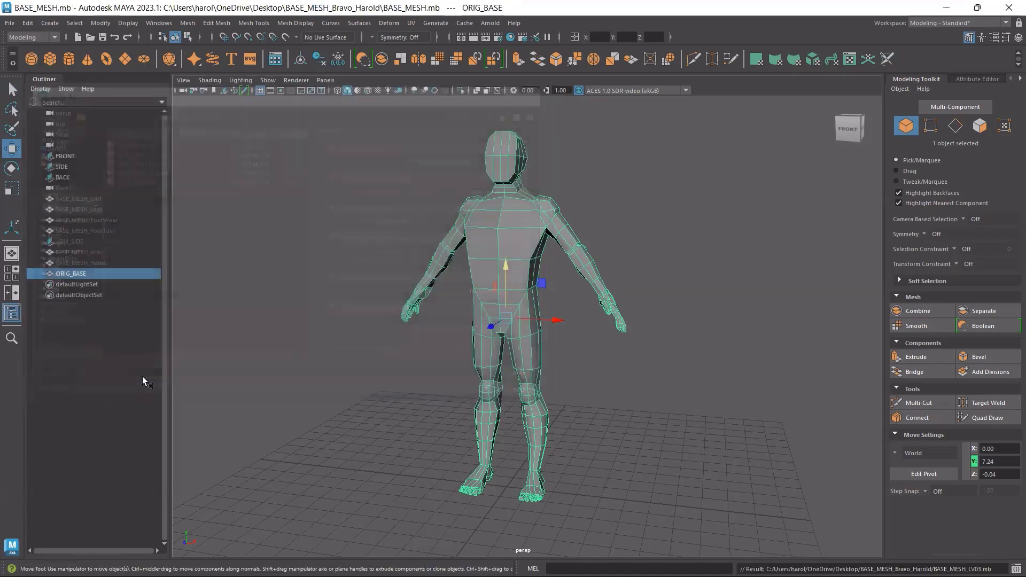